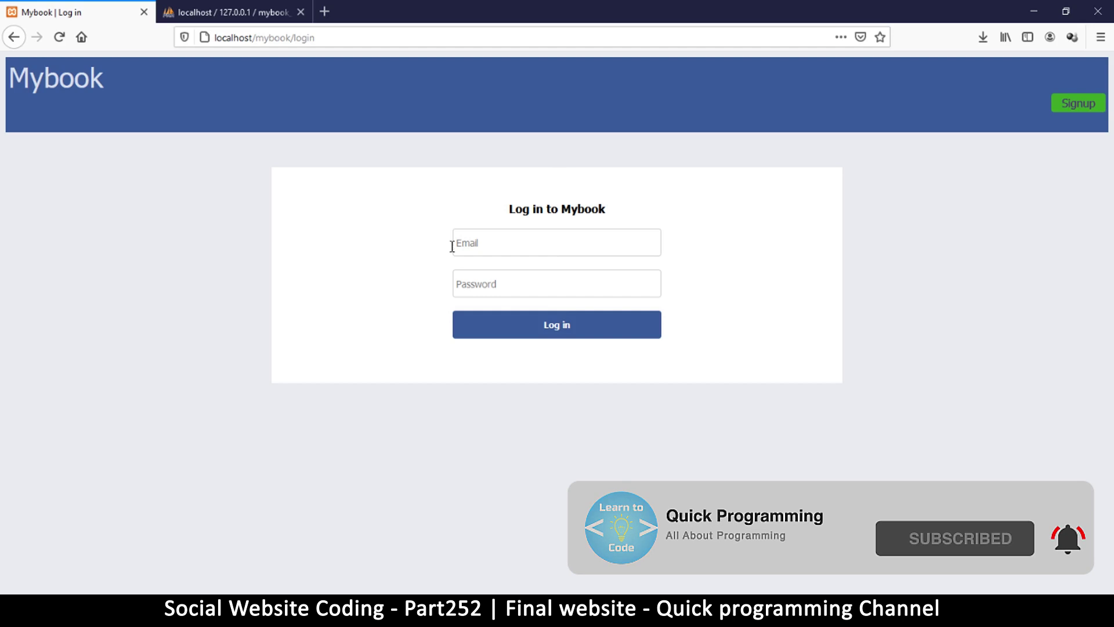
Start a new signup with gender Male, the user's first and last name, and email.
{"action": "left_click", "coordinate": [1070, 102]}
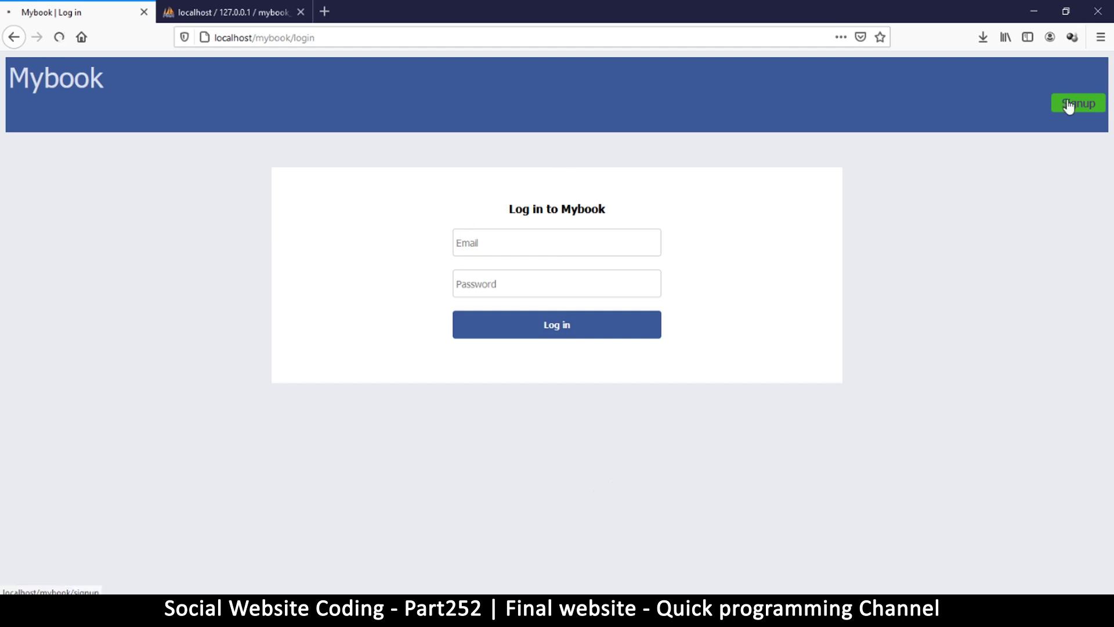
{"action": "left_click", "coordinate": [517, 345]}
{"action": "left_click", "coordinate": [517, 381]}
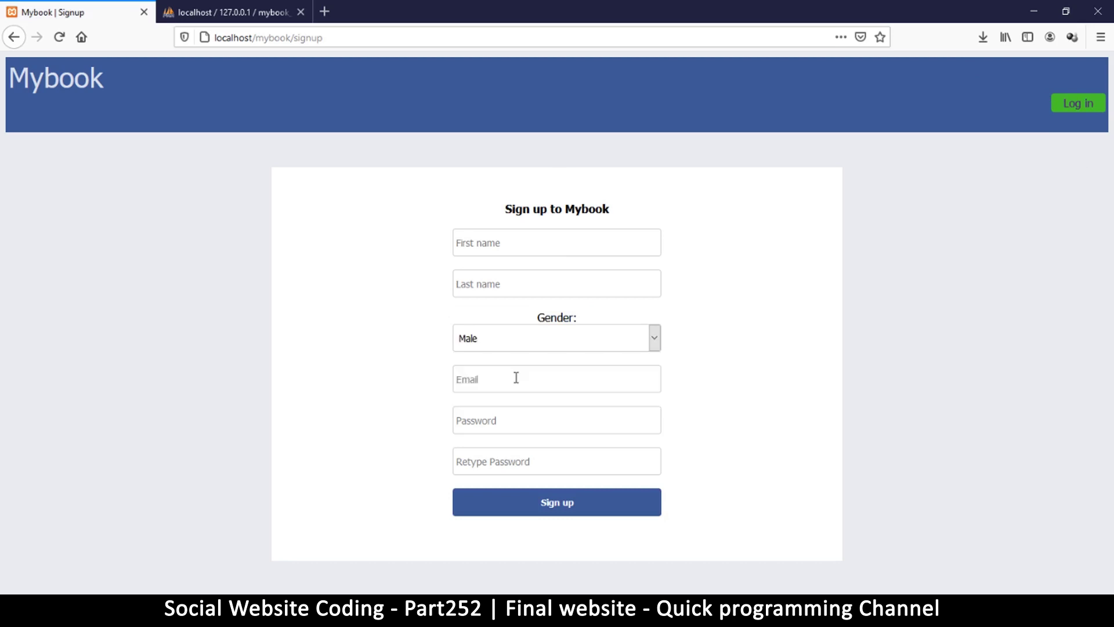
{"action": "left_click", "coordinate": [520, 243]}
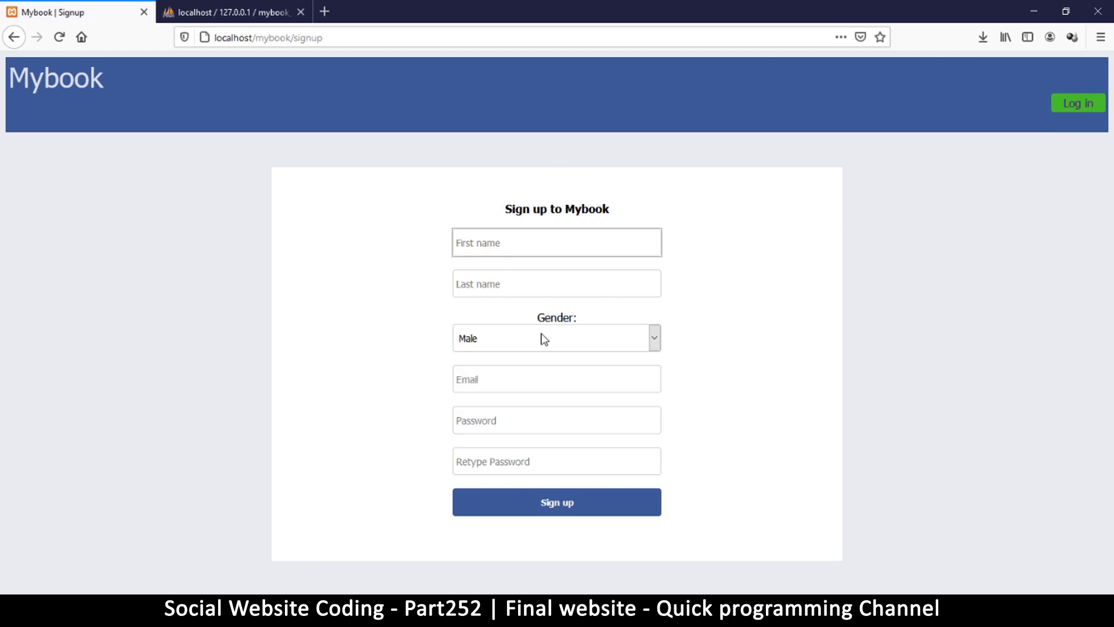
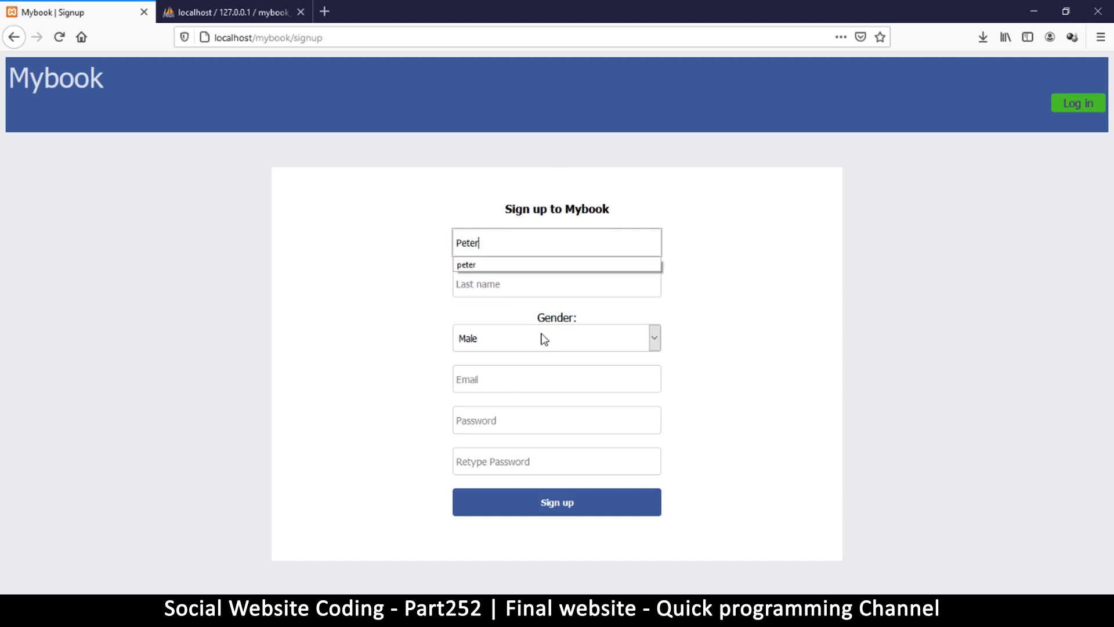
{"action": "left_click", "coordinate": [517, 284]}
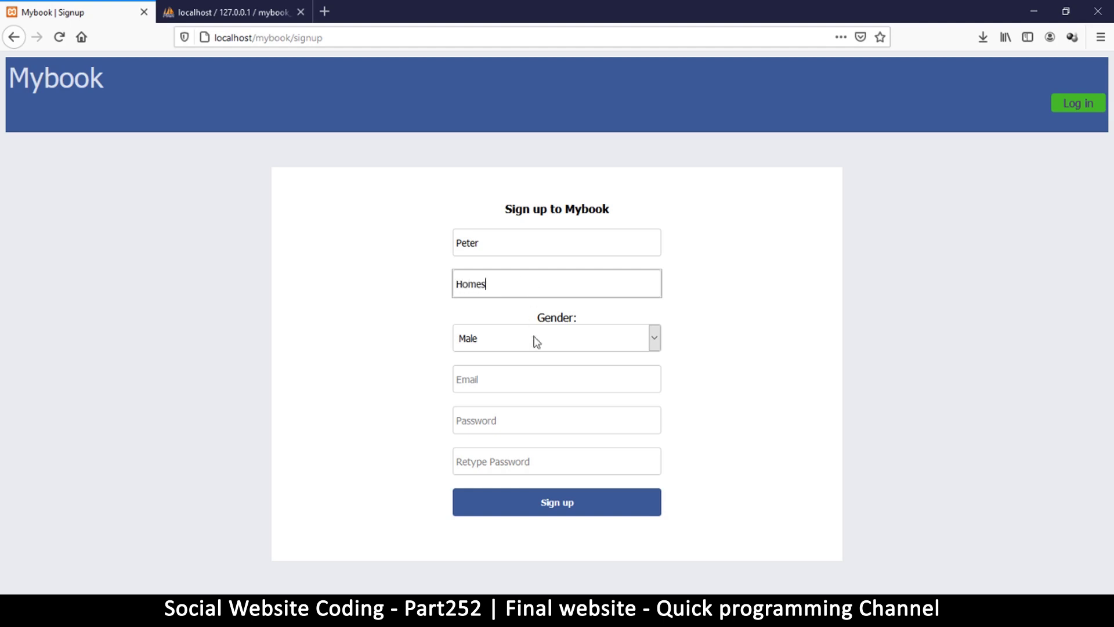
{"action": "left_click", "coordinate": [531, 383]}
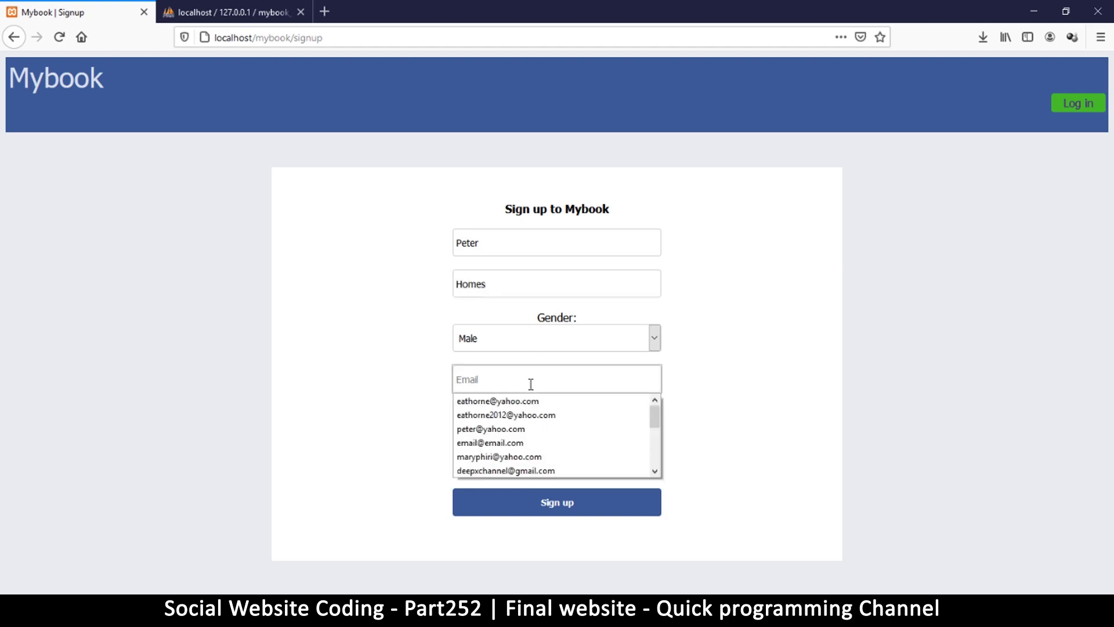
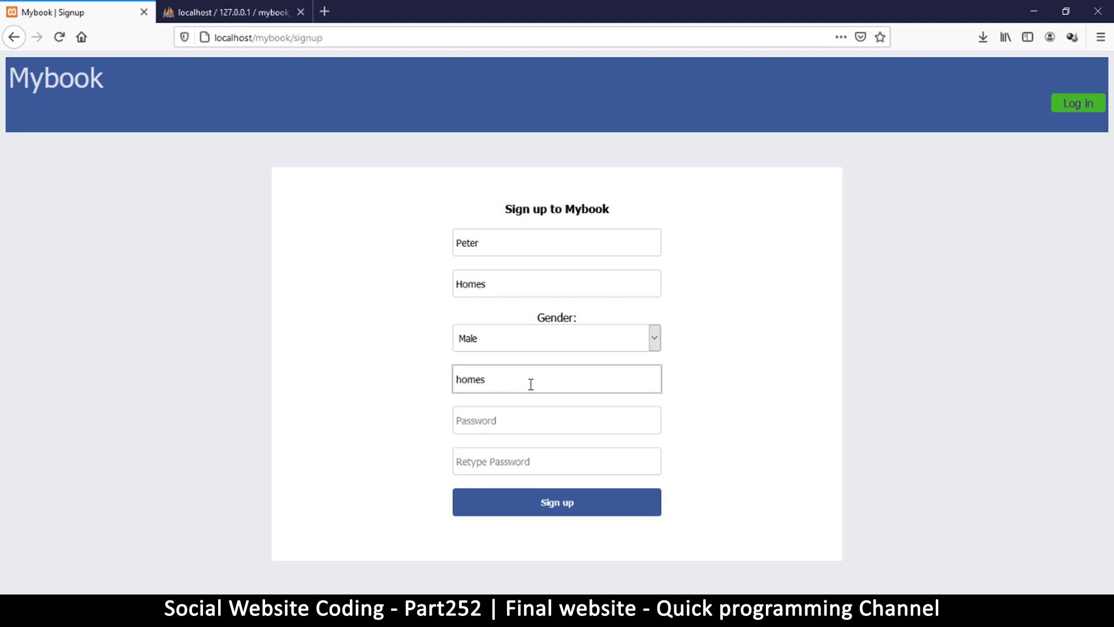
Enter the account password, retype it to confirm, and submit the sign-up form.
{"action": "left_click", "coordinate": [539, 424]}
{"action": "type", "text": "12345"}
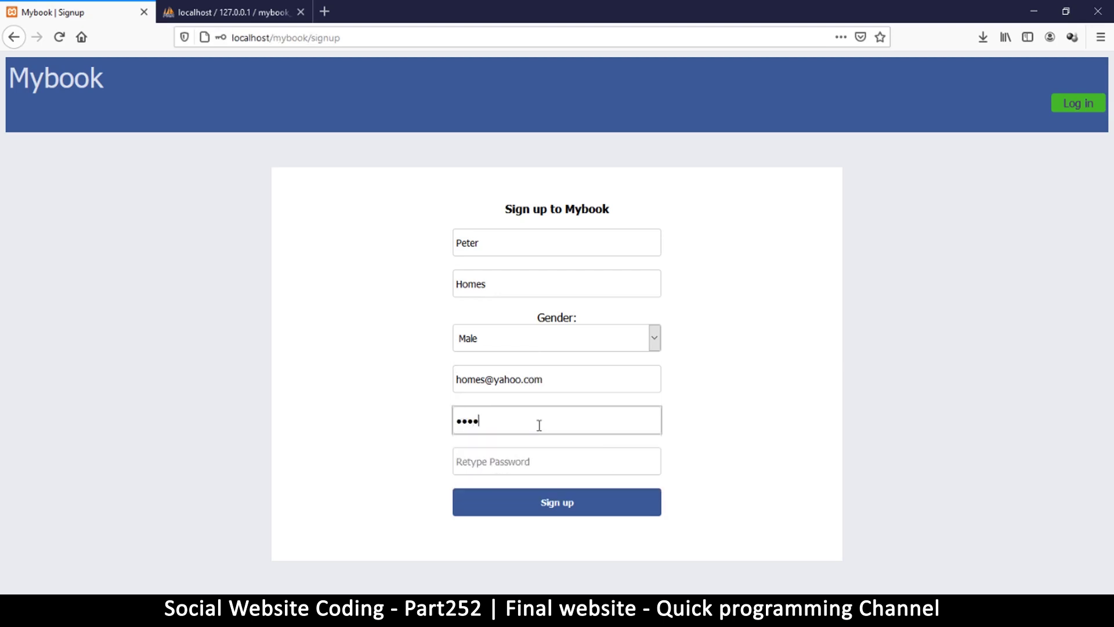
{"action": "left_click", "coordinate": [555, 462]}
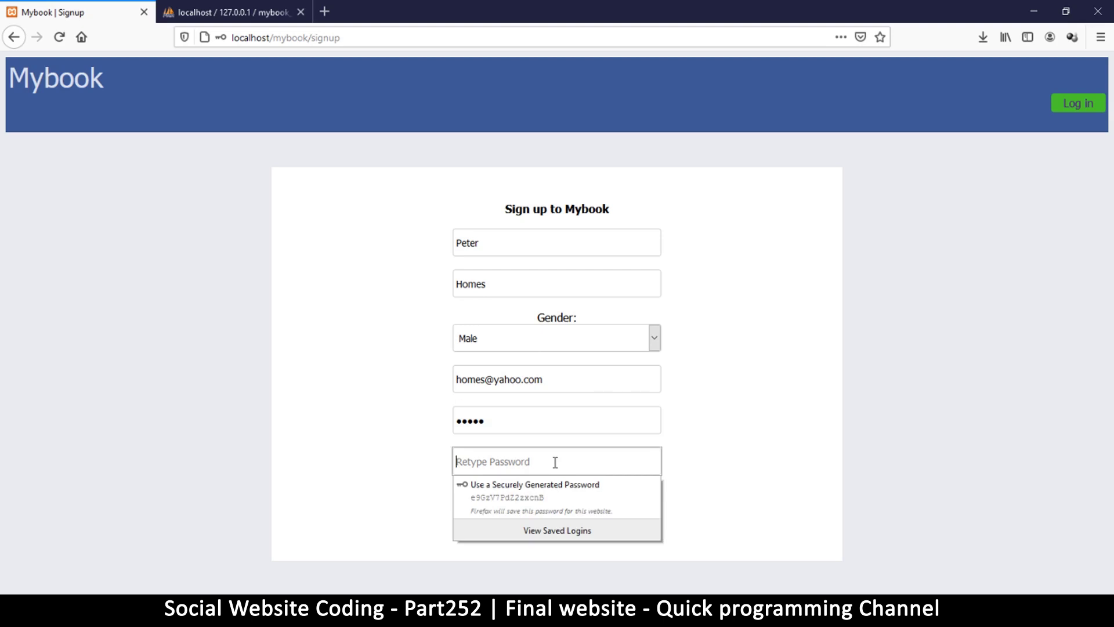
{"action": "left_click_drag", "start_coordinate": [505, 423], "coordinate": [397, 419]}
{"action": "type", "text": "1234"}
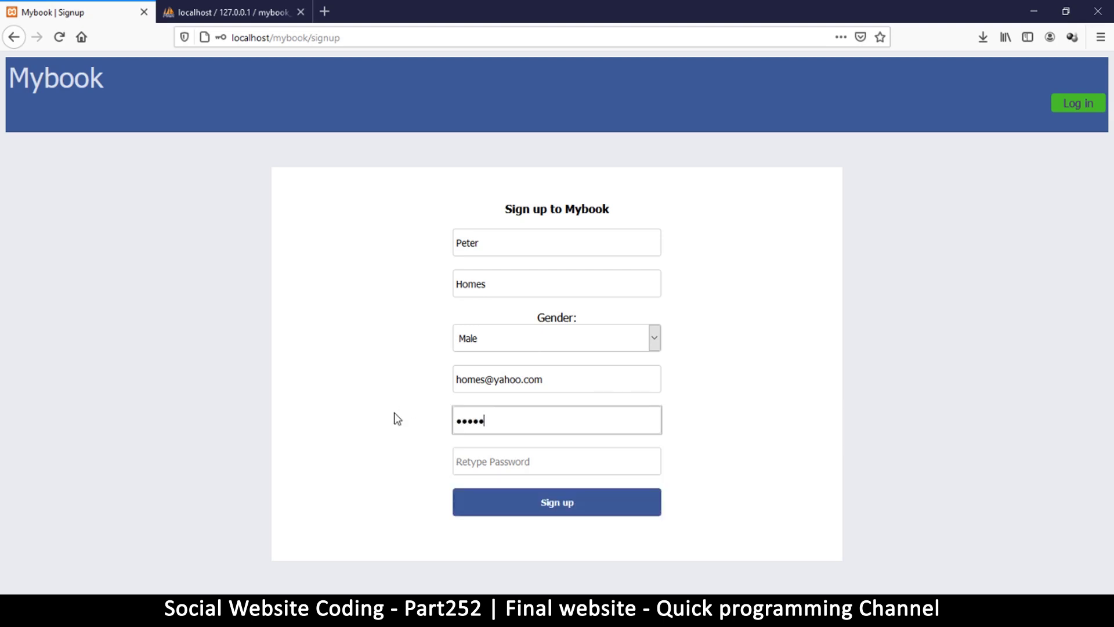
{"action": "left_click", "coordinate": [475, 460]}
{"action": "type", "text": "123"}
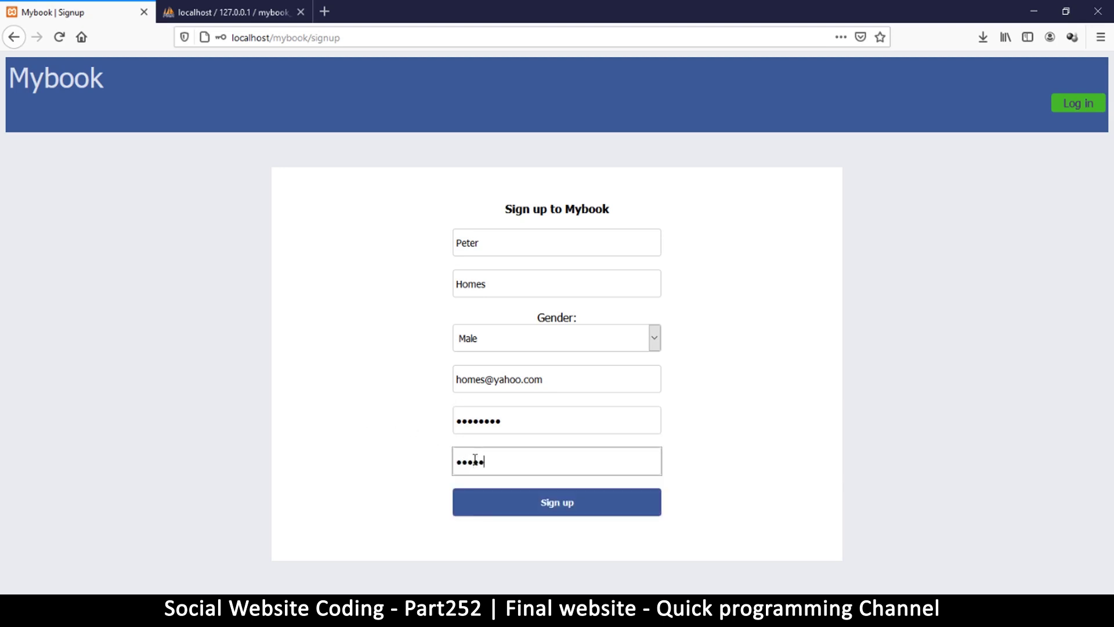
{"action": "key", "text": "BackSpace"}
{"action": "key", "text": "BackSpace"}
{"action": "type", "text": "123478"}
{"action": "left_click", "coordinate": [566, 504]}
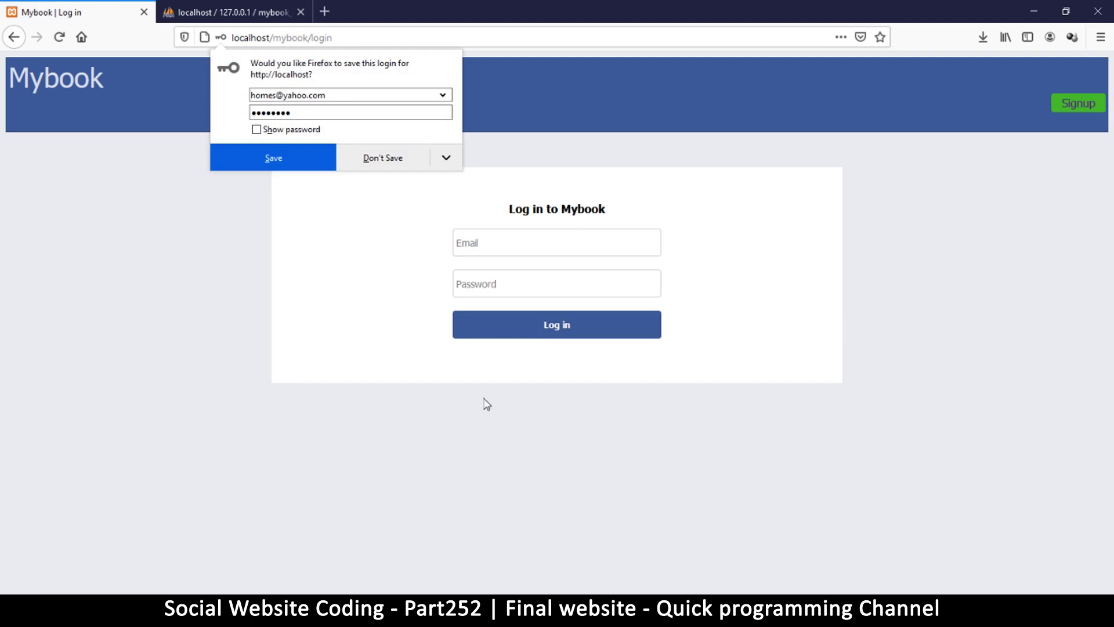
Log in with the new account's email and password.
{"action": "left_click", "coordinate": [344, 165]}
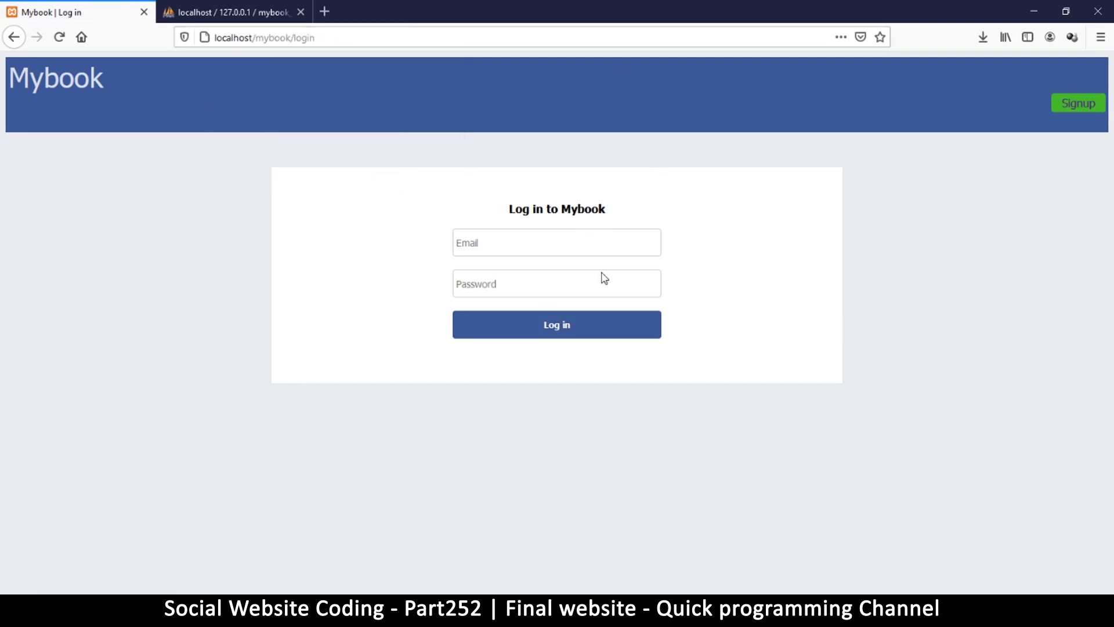
{"action": "left_click", "coordinate": [546, 253]}
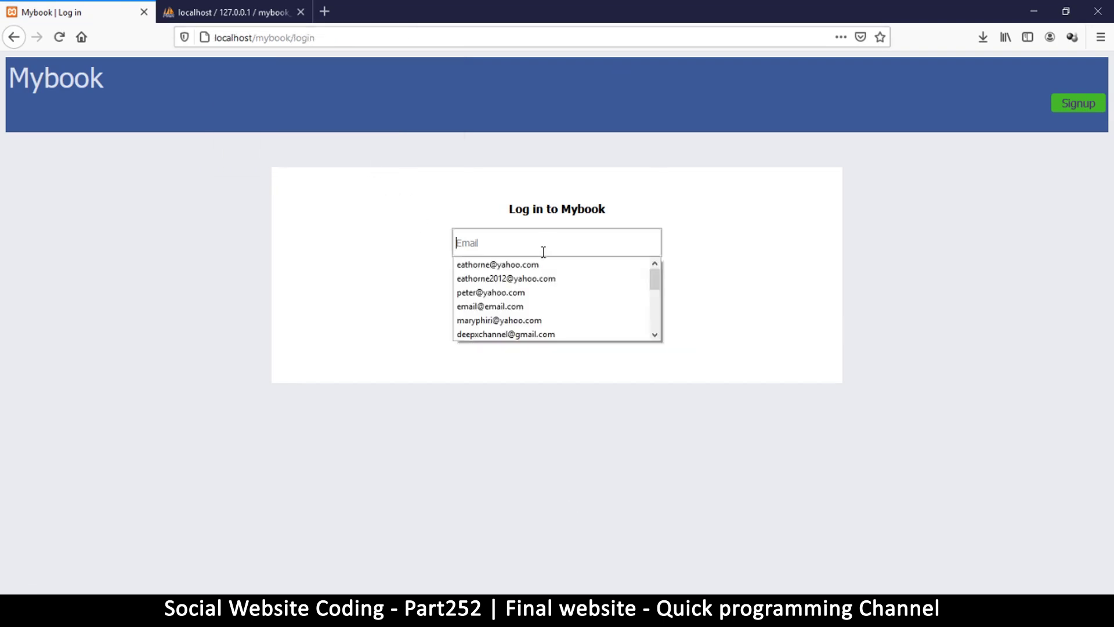
{"action": "type", "text": "ho"}
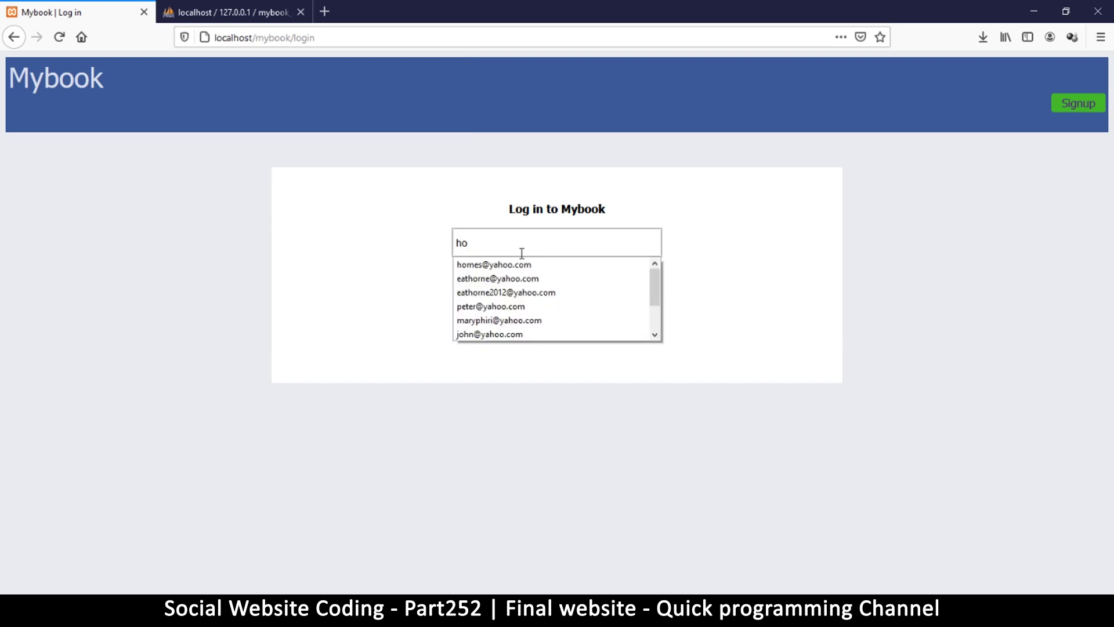
{"action": "left_click", "coordinate": [528, 264]}
{"action": "left_click", "coordinate": [527, 282]}
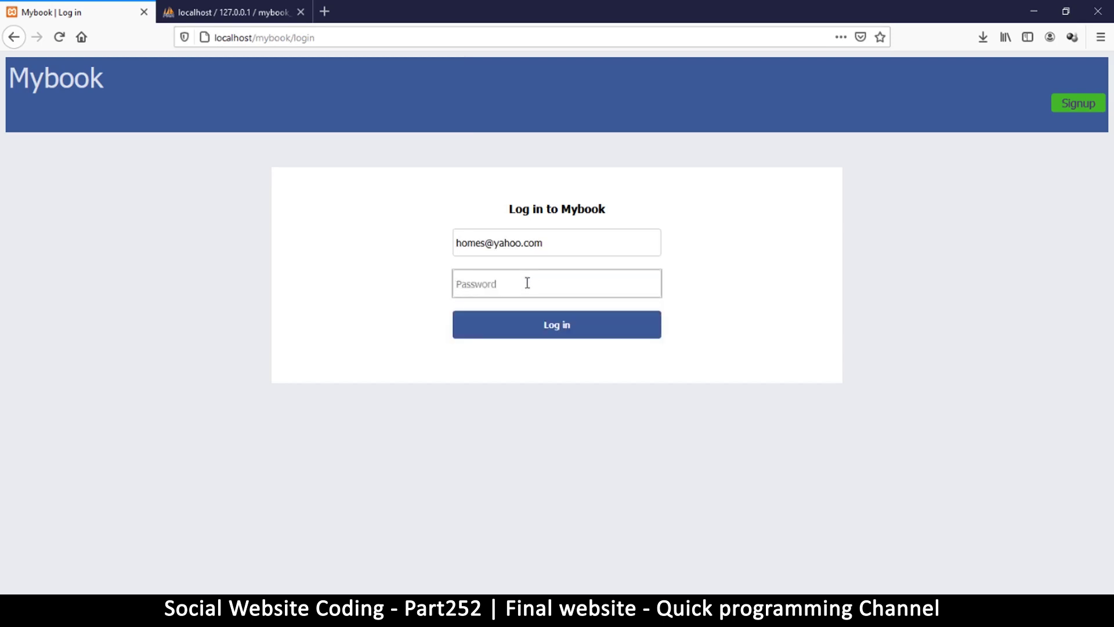
{"action": "type", "text": "1234567"}
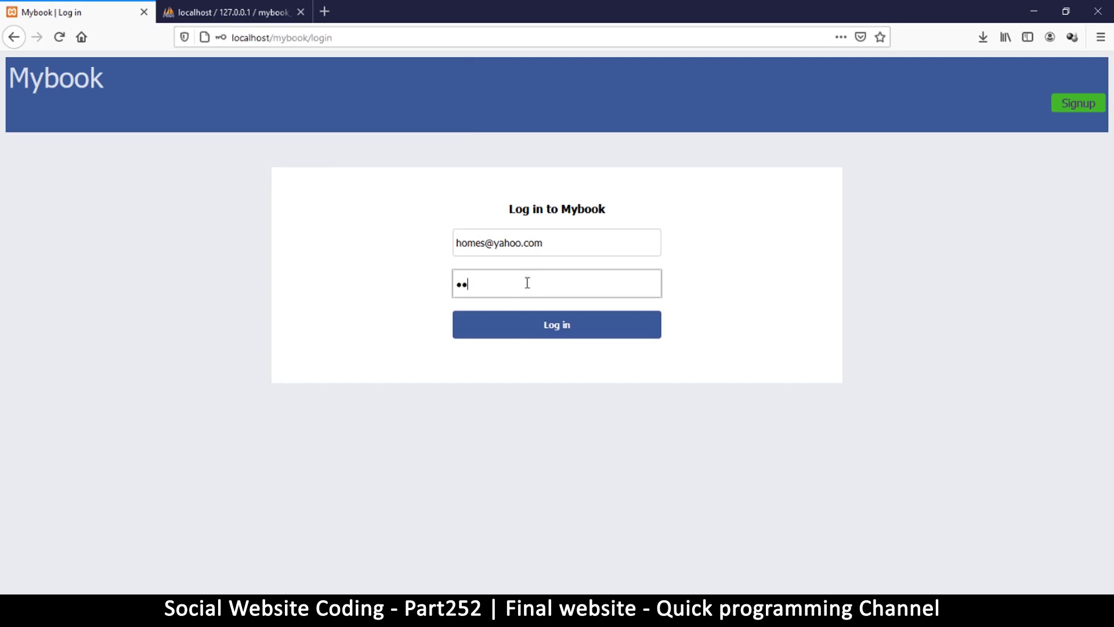
{"action": "type", "text": "8"}
{"action": "key", "text": "Return"}
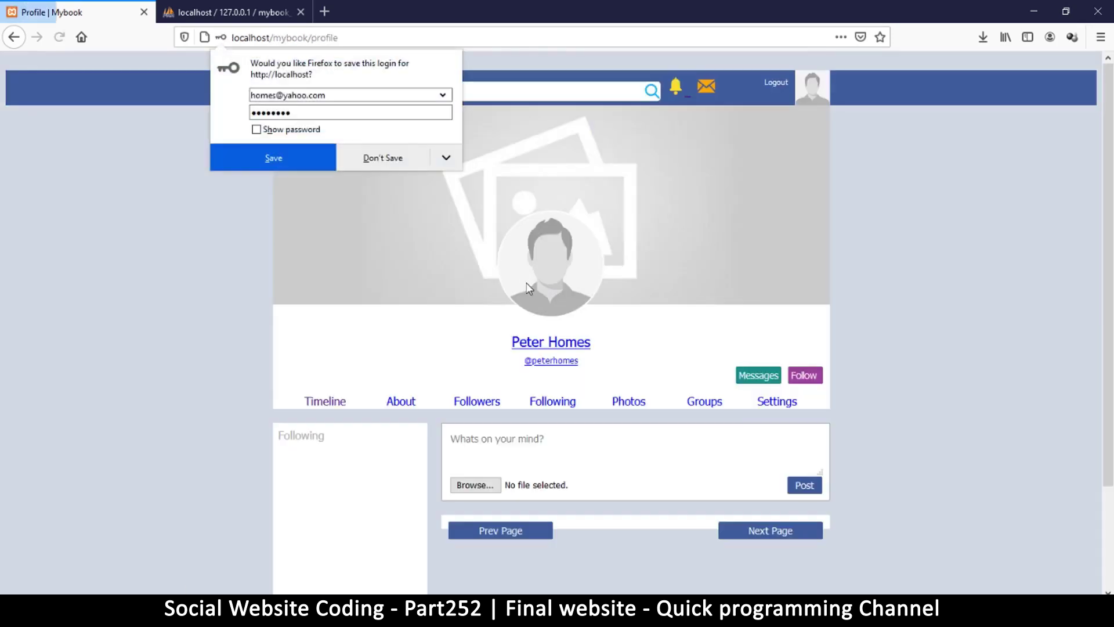
Follow the profile so it shows 1 follower, then go to the Messages page.
{"action": "left_click", "coordinate": [392, 158]}
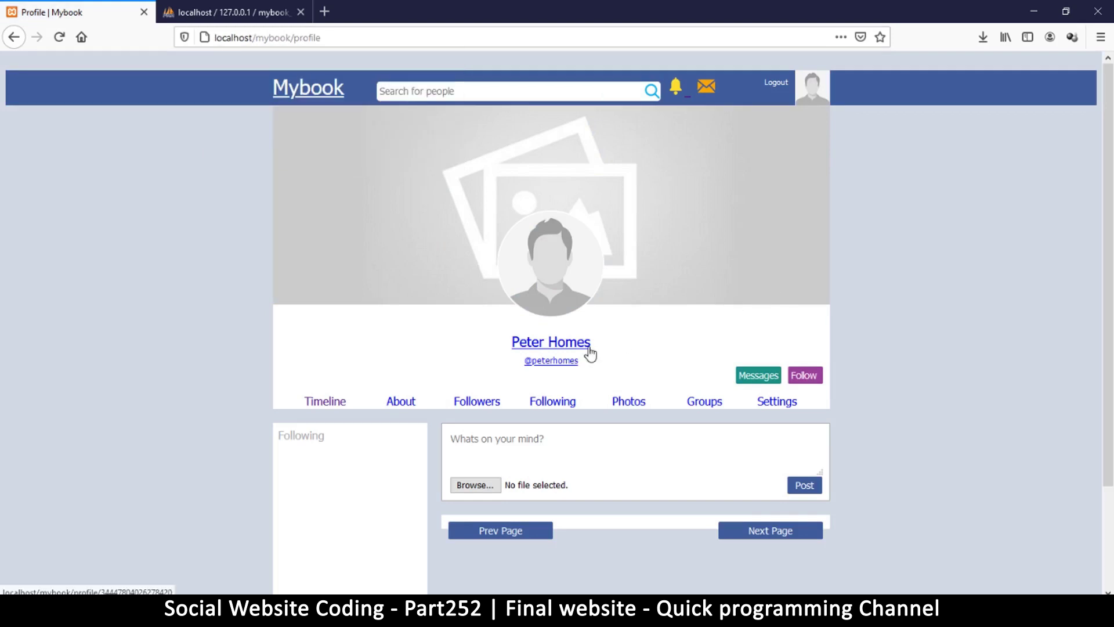
{"action": "scroll", "coordinate": [601, 336], "scroll_direction": "down", "scroll_amount": 3}
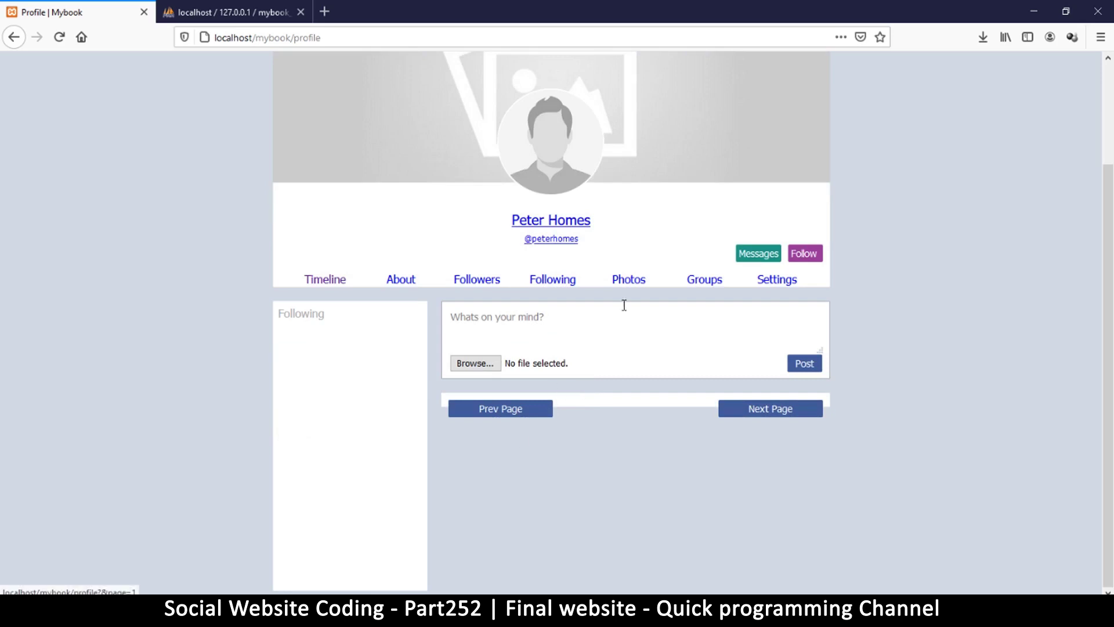
{"action": "left_click", "coordinate": [804, 253]}
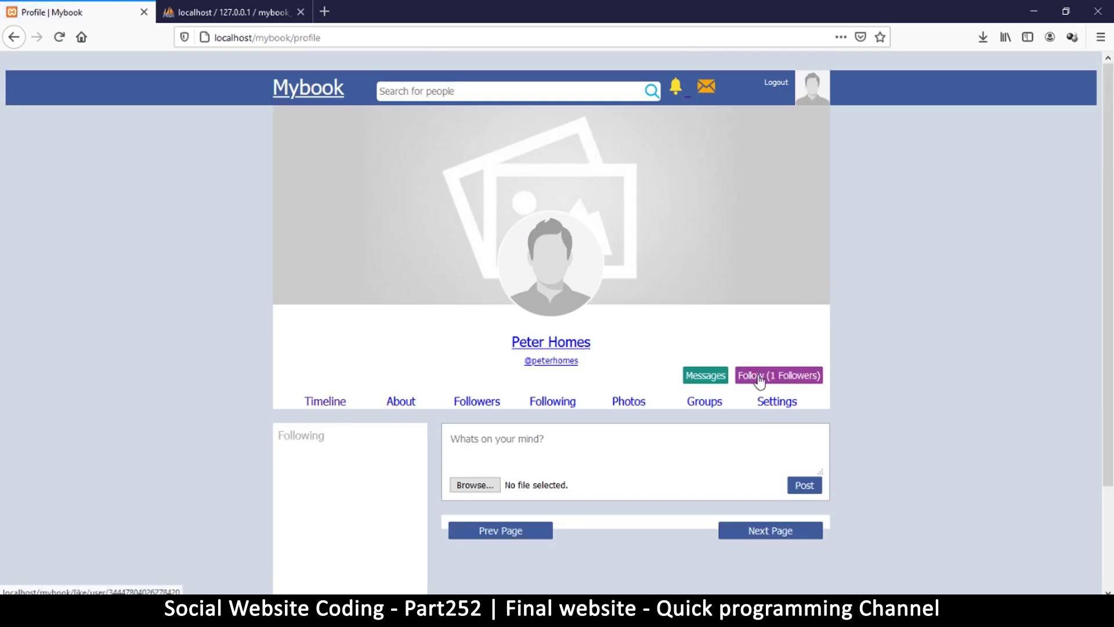
{"action": "scroll", "coordinate": [665, 416], "scroll_direction": "down", "scroll_amount": 2}
{"action": "scroll", "coordinate": [658, 418], "scroll_direction": "up", "scroll_amount": 2}
{"action": "scroll", "coordinate": [658, 418], "scroll_direction": "up", "scroll_amount": 1}
{"action": "left_click", "coordinate": [706, 86]}
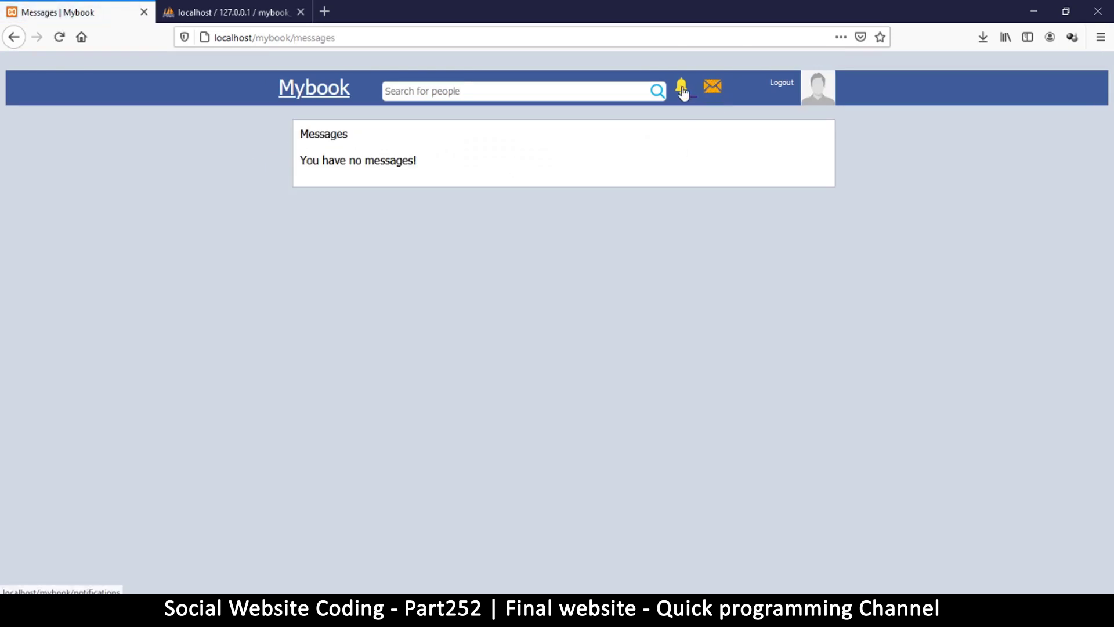
Check the notifications page, then return to the profile.
{"action": "left_click", "coordinate": [682, 90]}
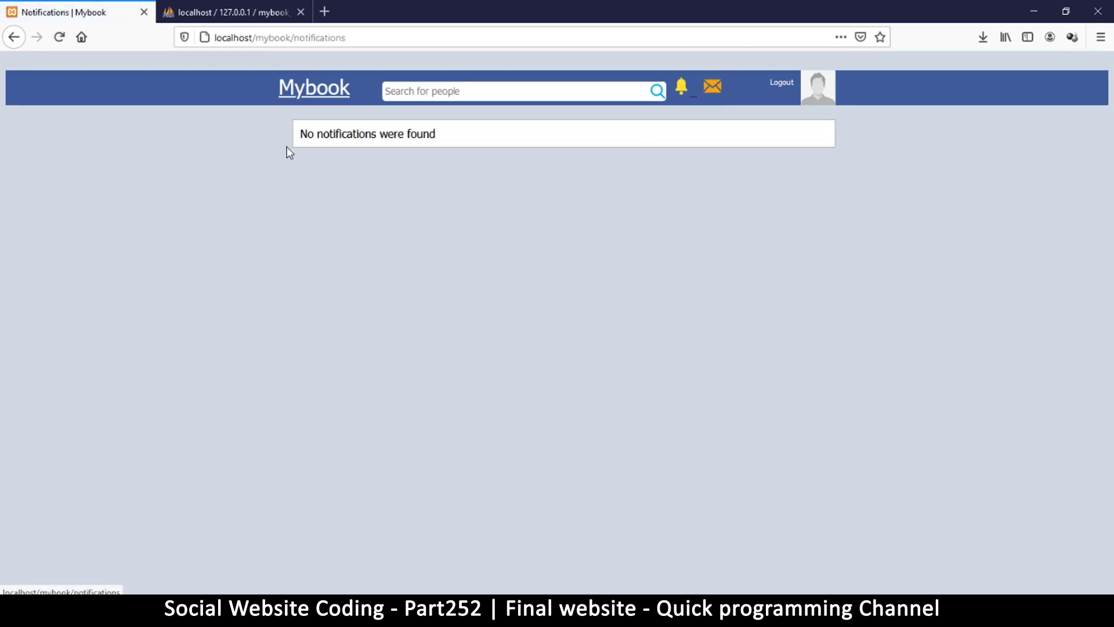
{"action": "left_click", "coordinate": [815, 90]}
{"action": "scroll", "coordinate": [580, 371], "scroll_direction": "down", "scroll_amount": 1}
{"action": "scroll", "coordinate": [502, 395], "scroll_direction": "down", "scroll_amount": 2}
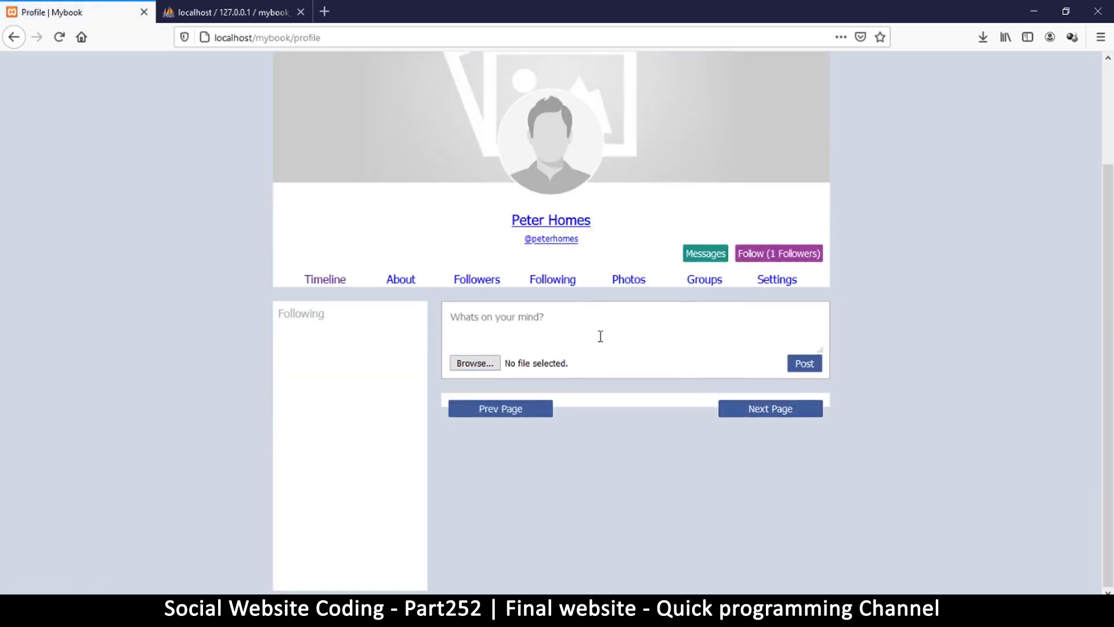
Browse the profile's Followers, Following, Photos and Groups pages, ending on Settings.
{"action": "left_click", "coordinate": [473, 282]}
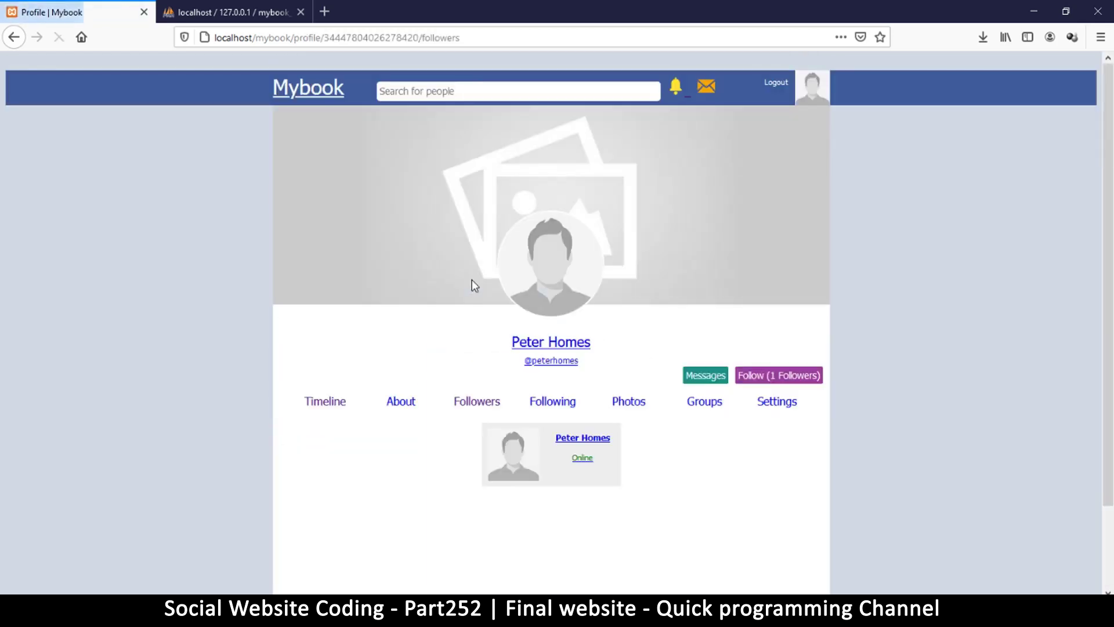
{"action": "left_click", "coordinate": [556, 403]}
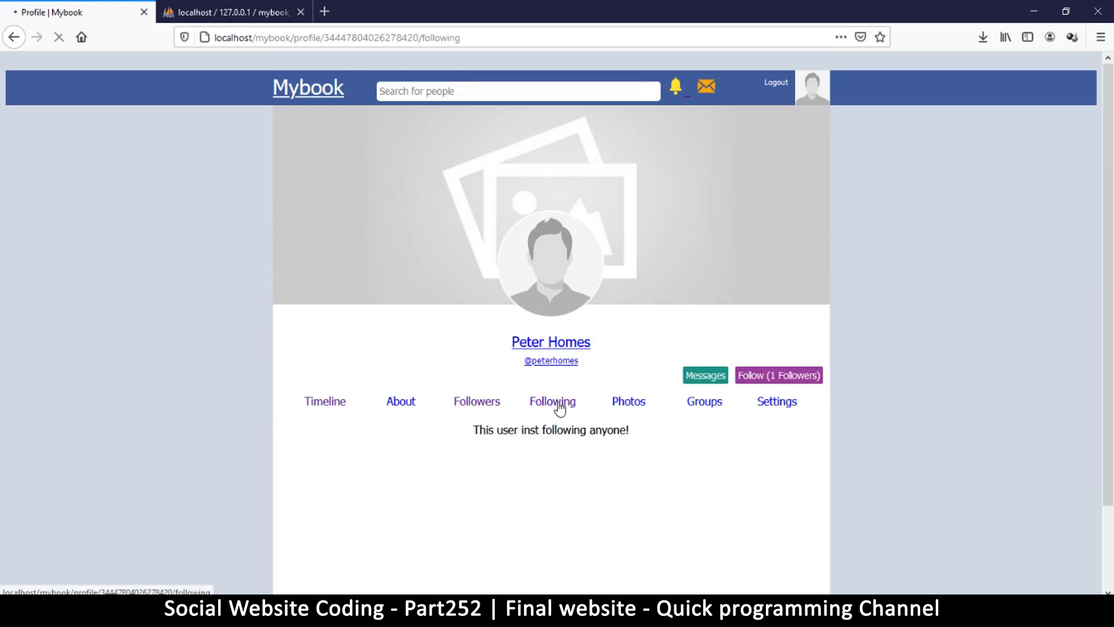
{"action": "left_click", "coordinate": [628, 406]}
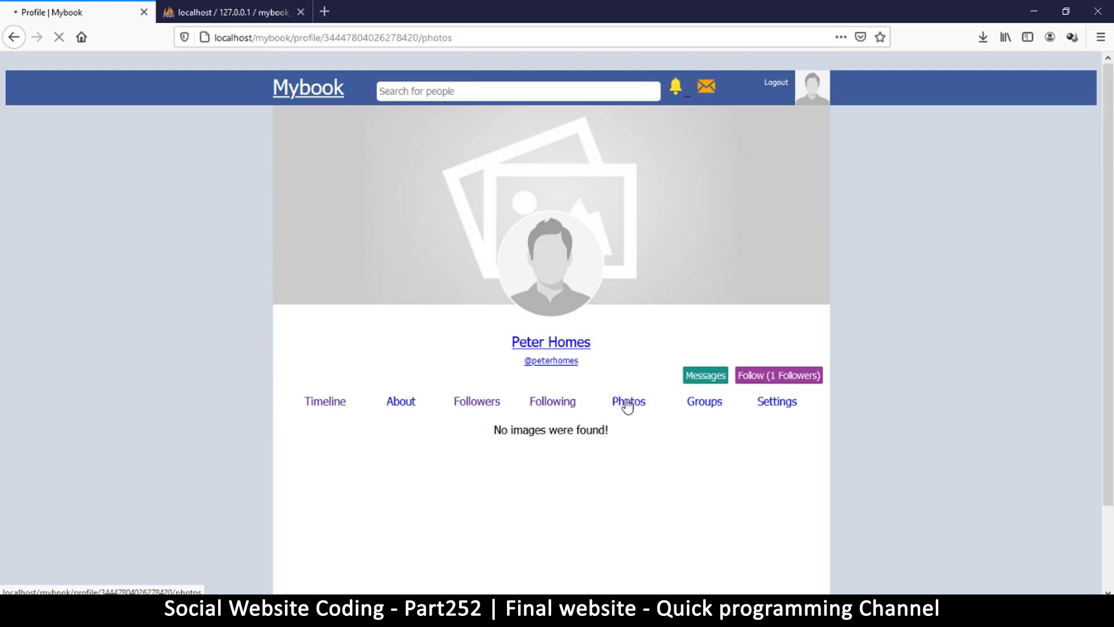
{"action": "left_click", "coordinate": [703, 405]}
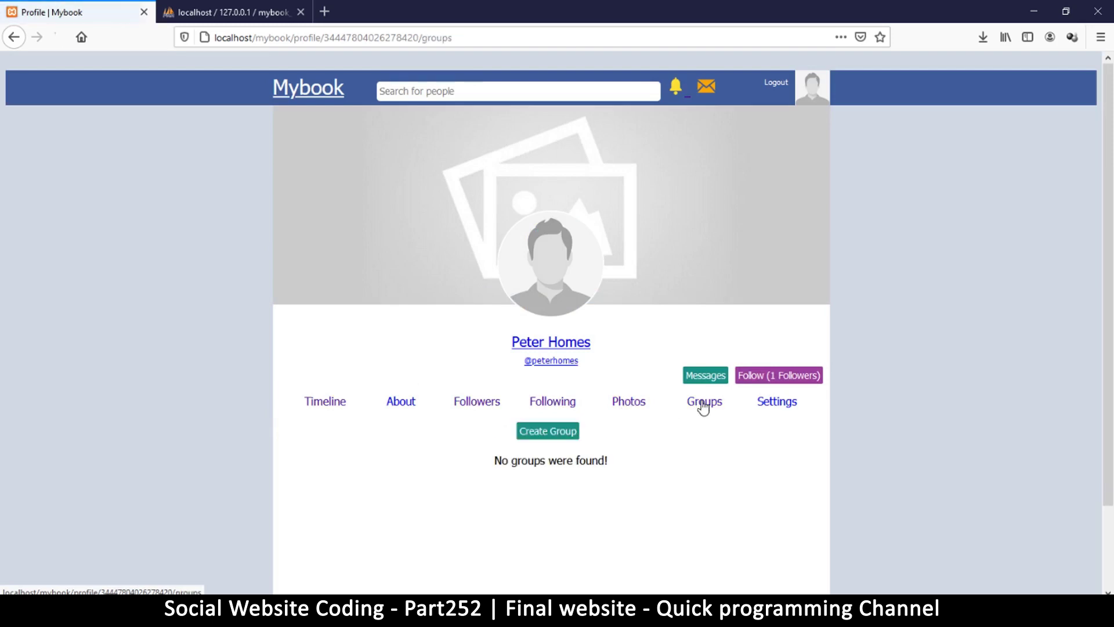
{"action": "left_click", "coordinate": [782, 404]}
Save a short self-introduction as the About me text in account settings.
{"action": "scroll", "coordinate": [632, 453], "scroll_direction": "down", "scroll_amount": 5}
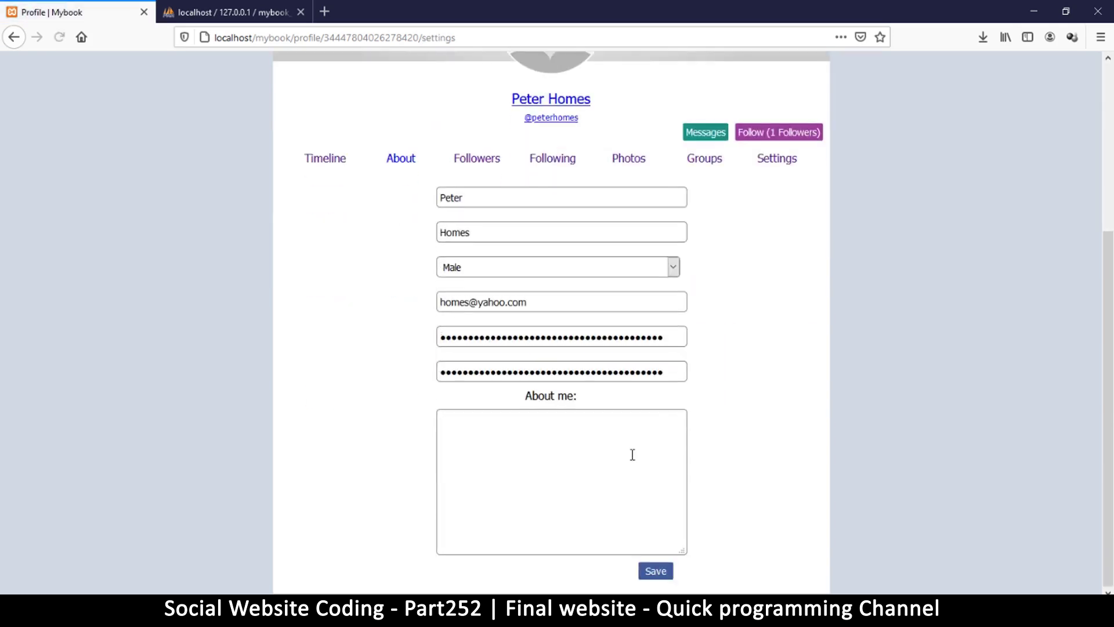
{"action": "scroll", "coordinate": [633, 455], "scroll_direction": "up", "scroll_amount": 5}
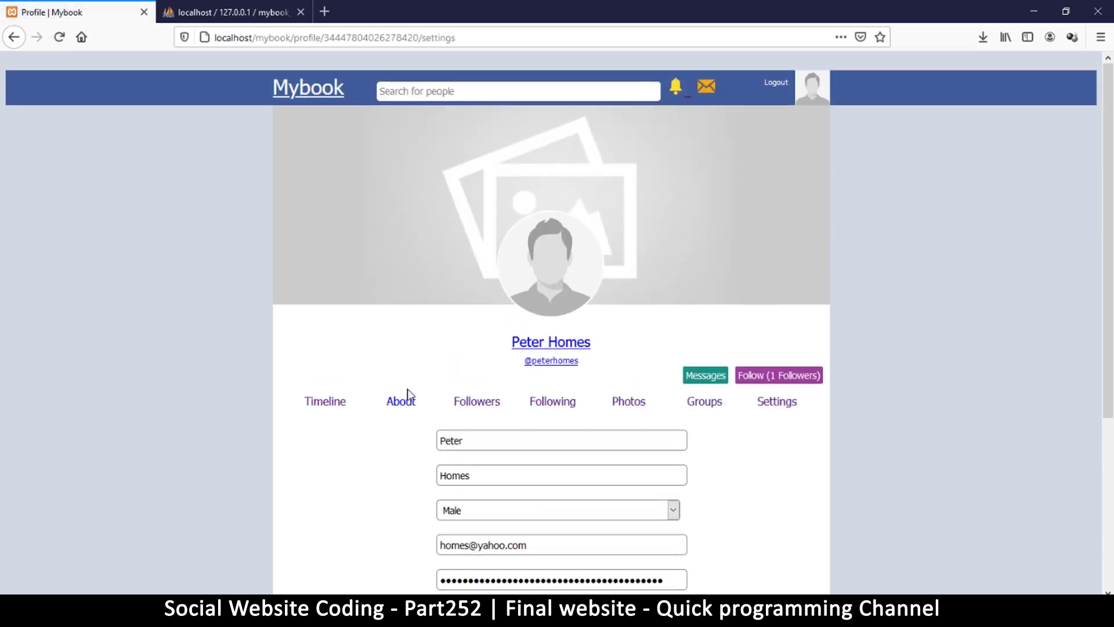
{"action": "left_click", "coordinate": [395, 406]}
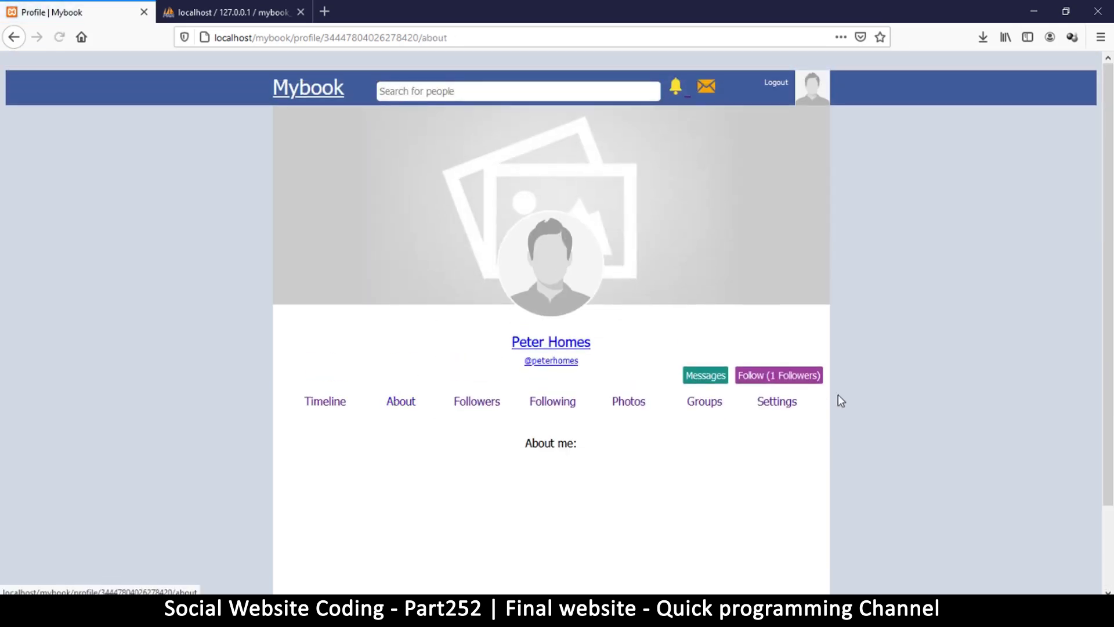
{"action": "left_click", "coordinate": [777, 405]}
{"action": "scroll", "coordinate": [597, 418], "scroll_direction": "down", "scroll_amount": 5}
{"action": "left_click", "coordinate": [562, 467]}
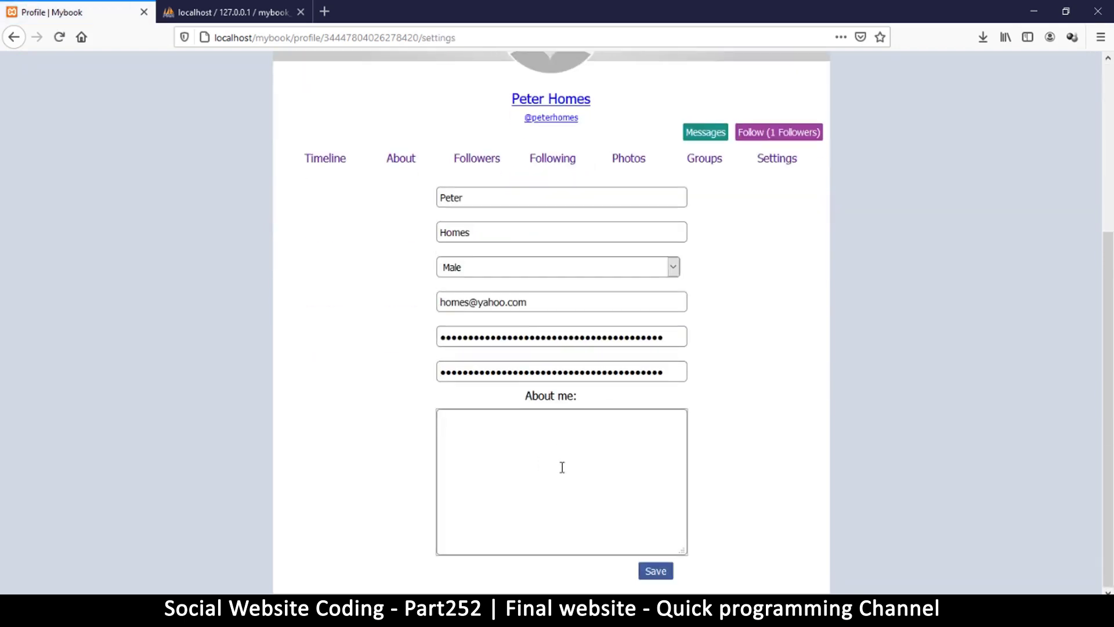
{"action": "type", "text": "hi, my name is Mr. hom"}
{"action": "left_click", "coordinate": [654, 571]}
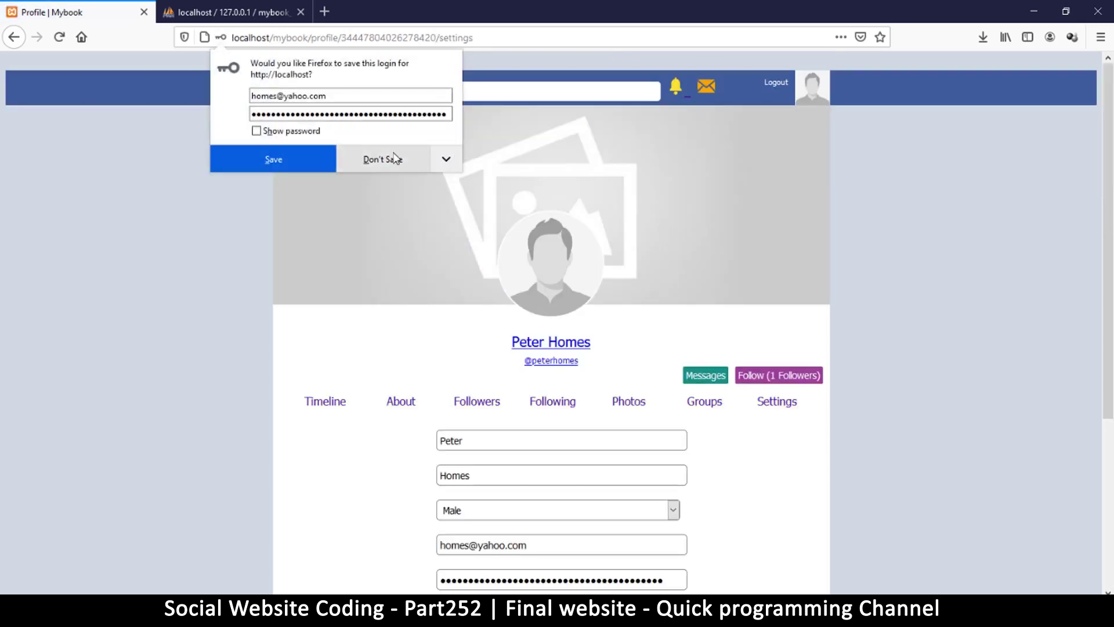
Look over the profile's About and Photos pages, then return to the home timeline.
{"action": "left_click", "coordinate": [374, 158]}
{"action": "scroll", "coordinate": [658, 336], "scroll_direction": "down", "scroll_amount": 1}
{"action": "scroll", "coordinate": [657, 336], "scroll_direction": "down", "scroll_amount": 2}
{"action": "left_click", "coordinate": [402, 260]}
{"action": "scroll", "coordinate": [629, 308], "scroll_direction": "down", "scroll_amount": 2}
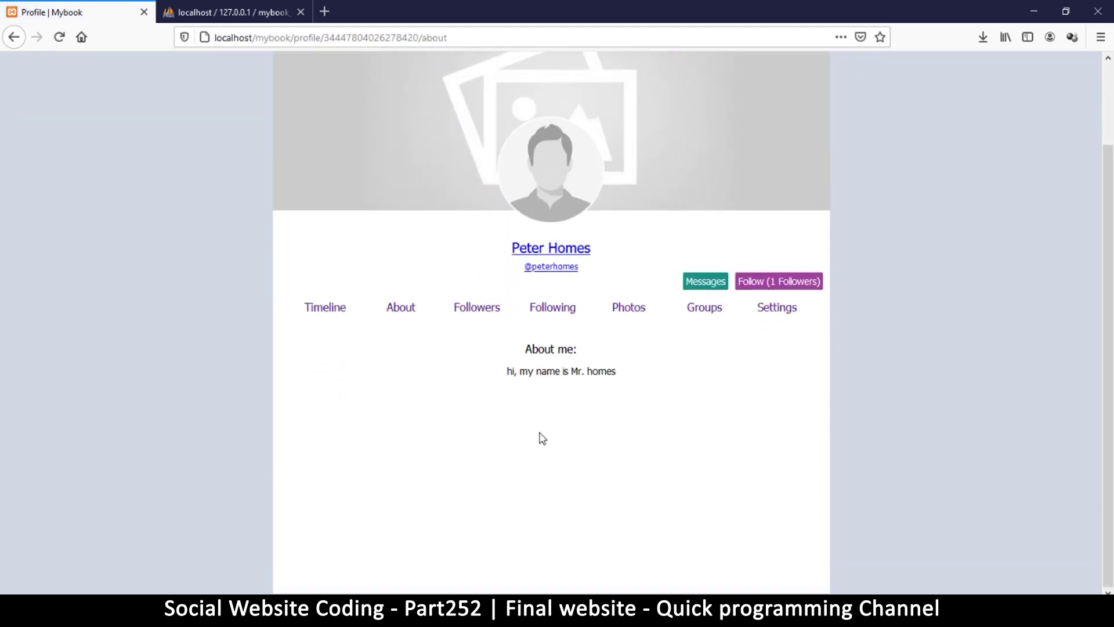
{"action": "left_click_drag", "start_coordinate": [509, 370], "coordinate": [634, 375]}
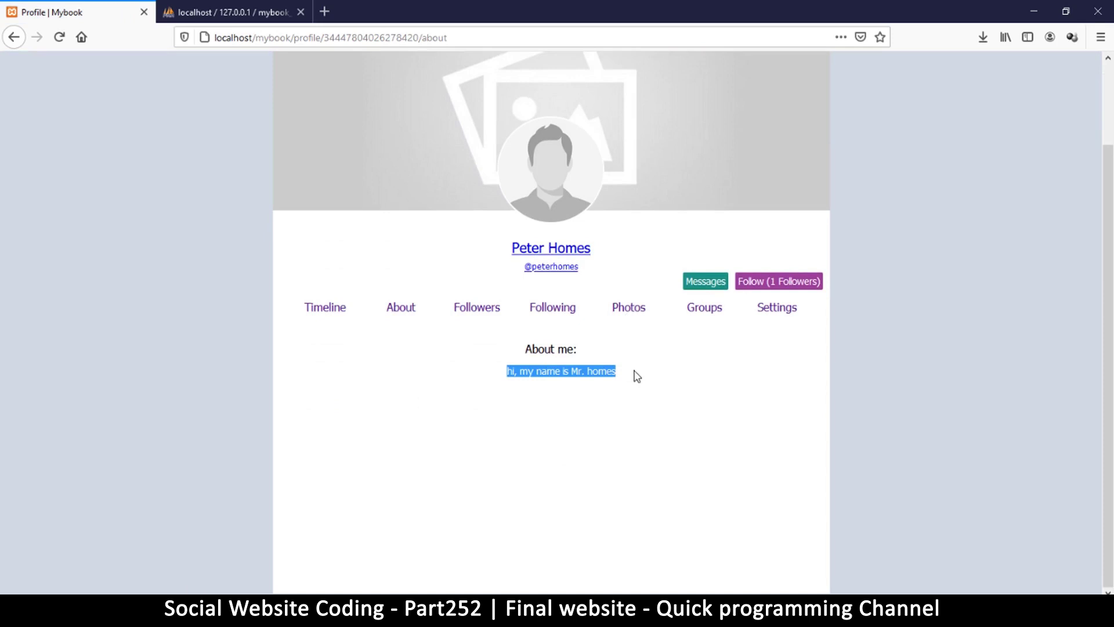
{"action": "left_click", "coordinate": [730, 381]}
{"action": "left_click", "coordinate": [635, 309]}
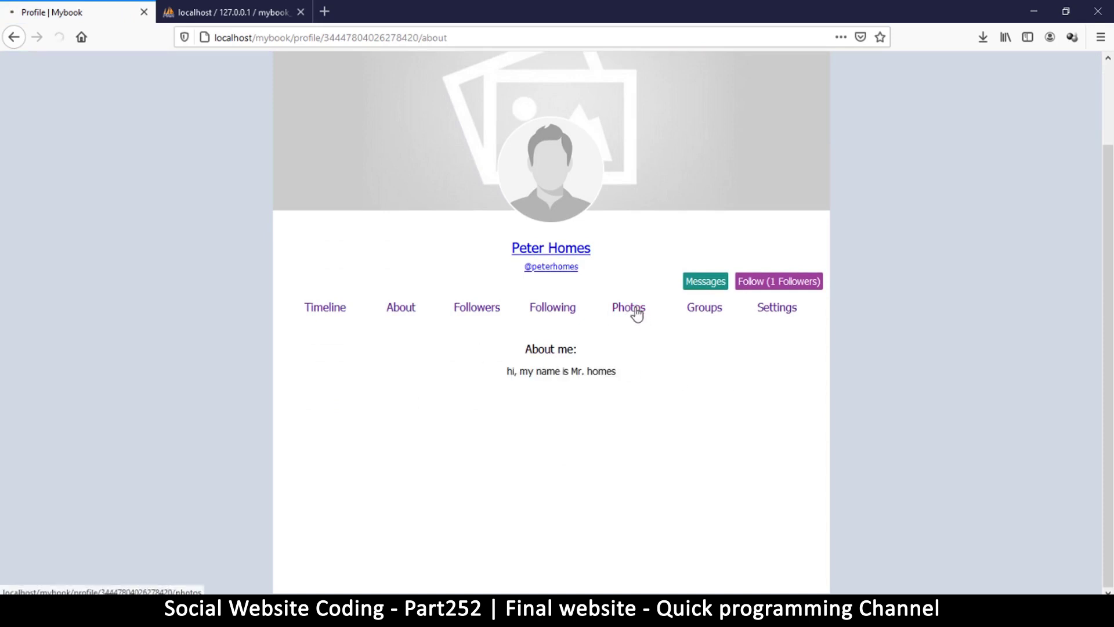
{"action": "left_click", "coordinate": [336, 402]}
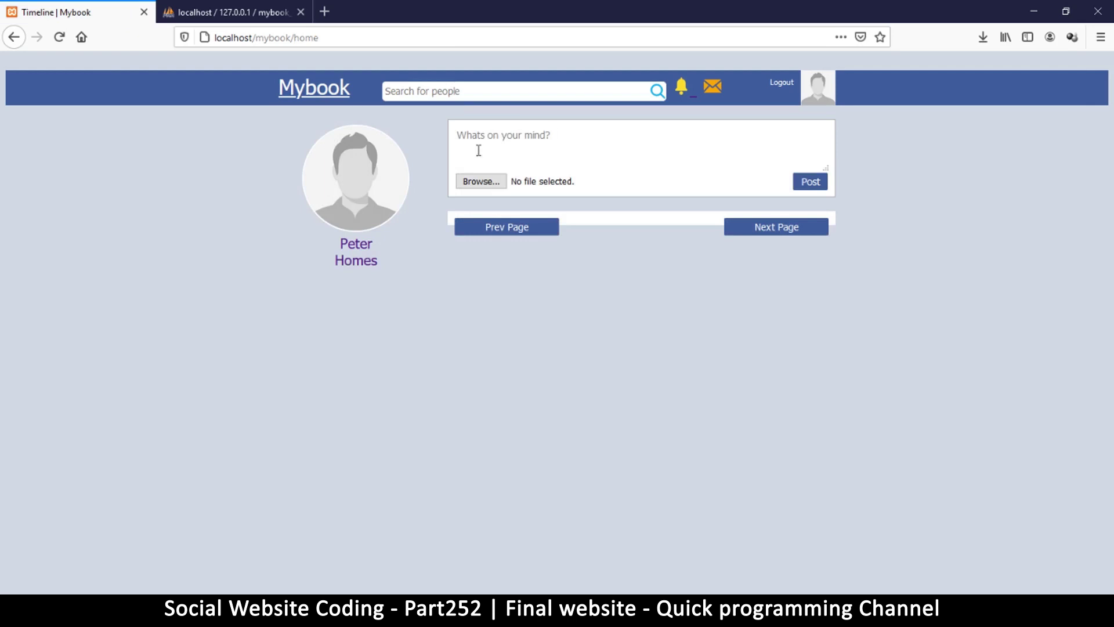
Publish the post 'this is a post from homes, without a picture' on the profile.
{"action": "left_click", "coordinate": [360, 244]}
{"action": "scroll", "coordinate": [561, 360], "scroll_direction": "down", "scroll_amount": 2}
{"action": "left_click", "coordinate": [561, 316]}
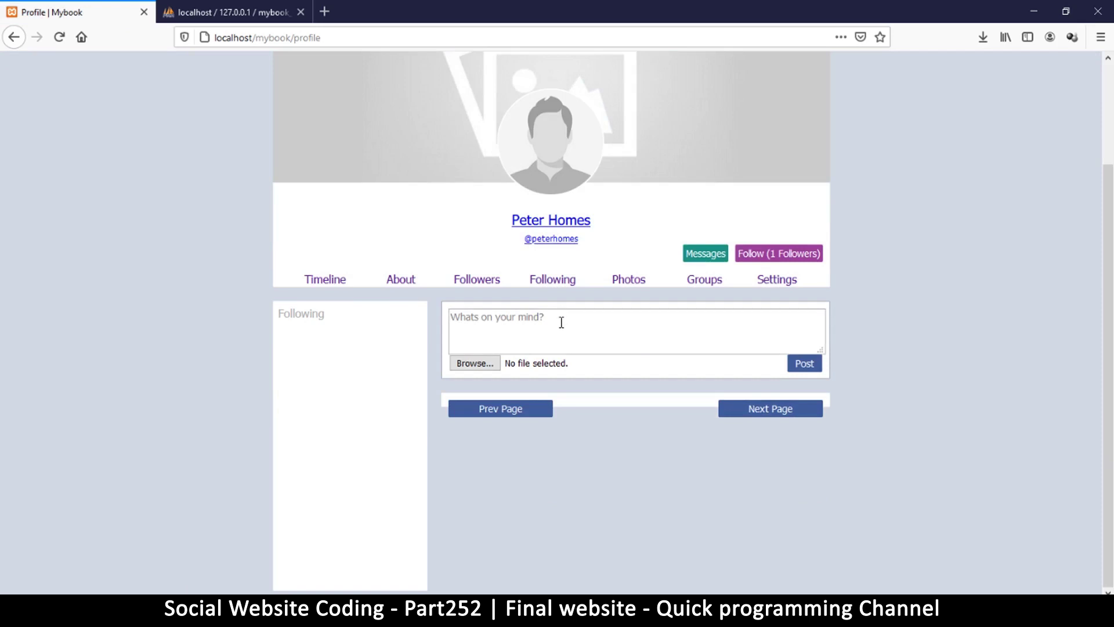
{"action": "type", "text": "this is a post from "}
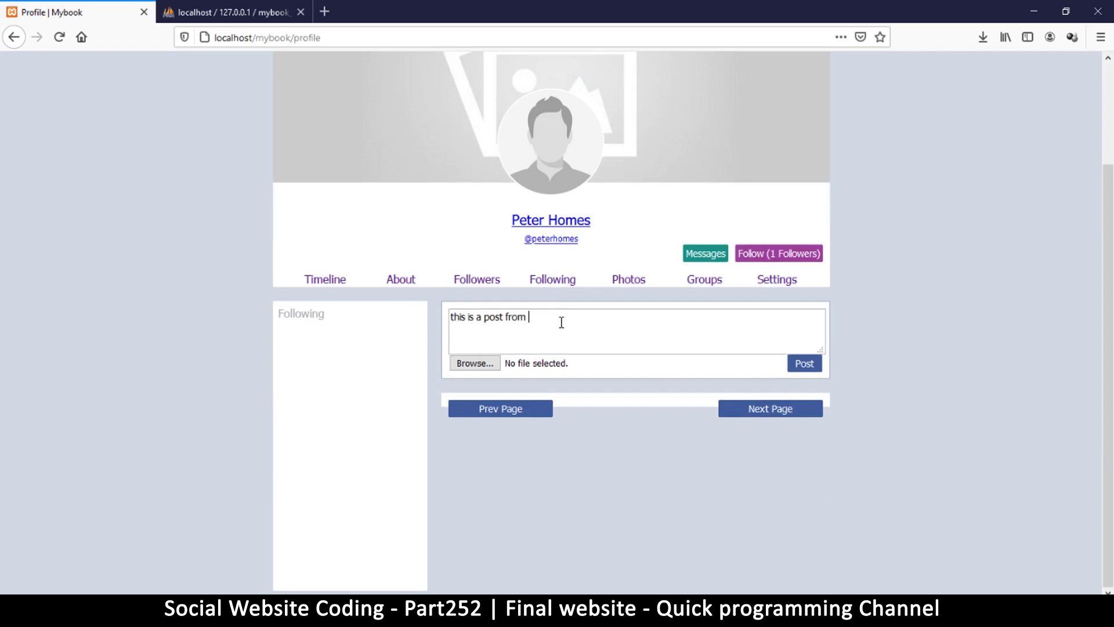
{"action": "type", "text": "homes, without a picture"}
{"action": "left_click", "coordinate": [804, 364]}
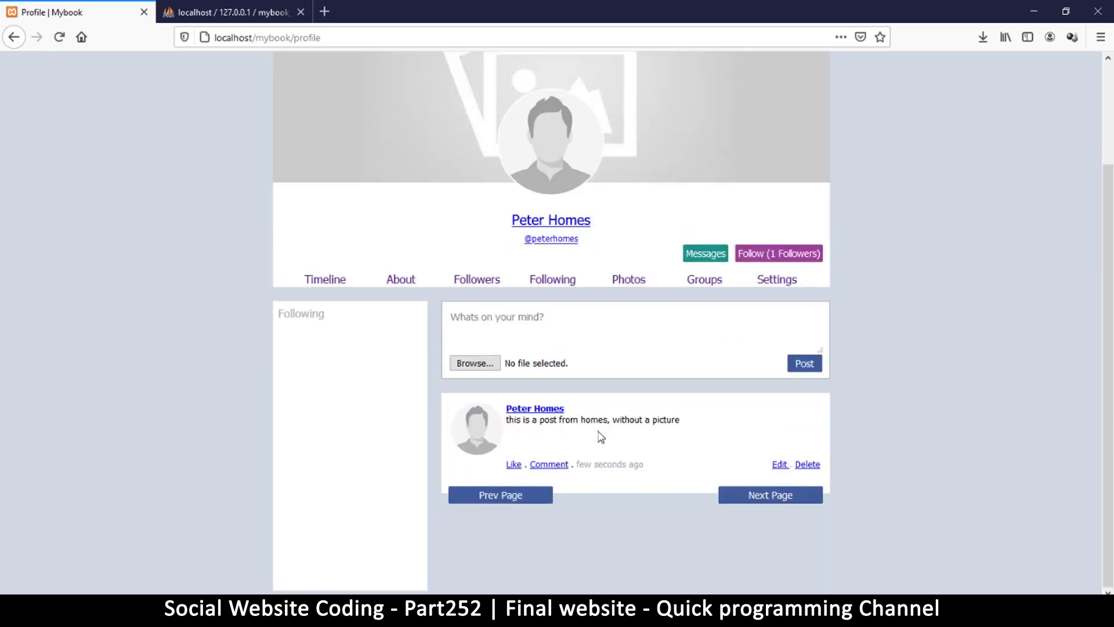
Begin drafting another post with the text 'a post with a p'.
{"action": "left_click_drag", "start_coordinate": [575, 420], "coordinate": [735, 421]}
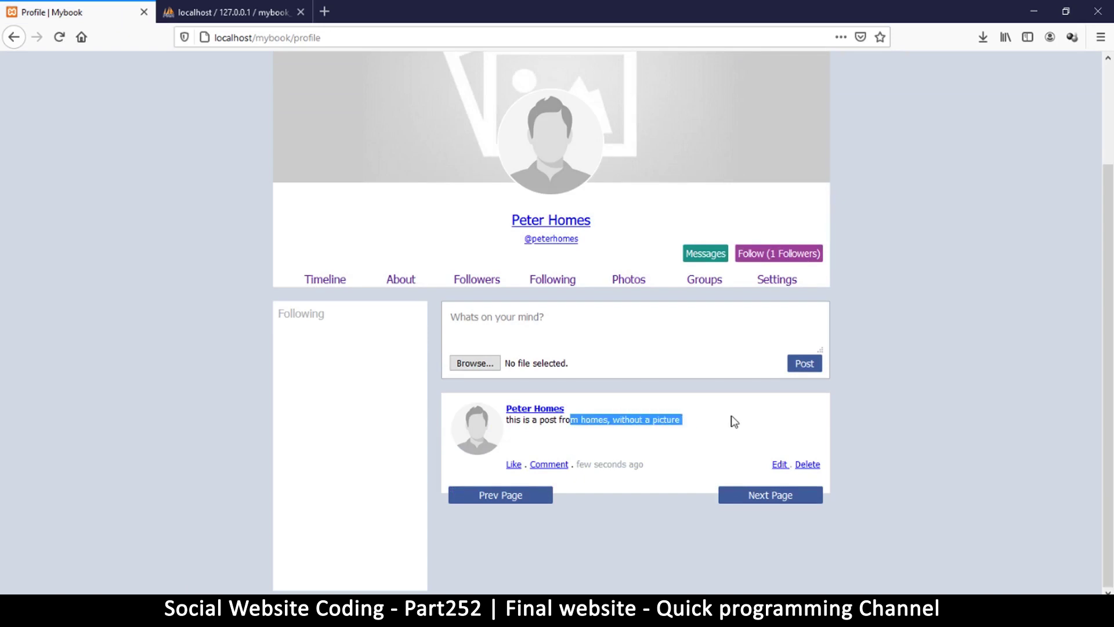
{"action": "left_click", "coordinate": [543, 317]}
{"action": "type", "text": "a "}
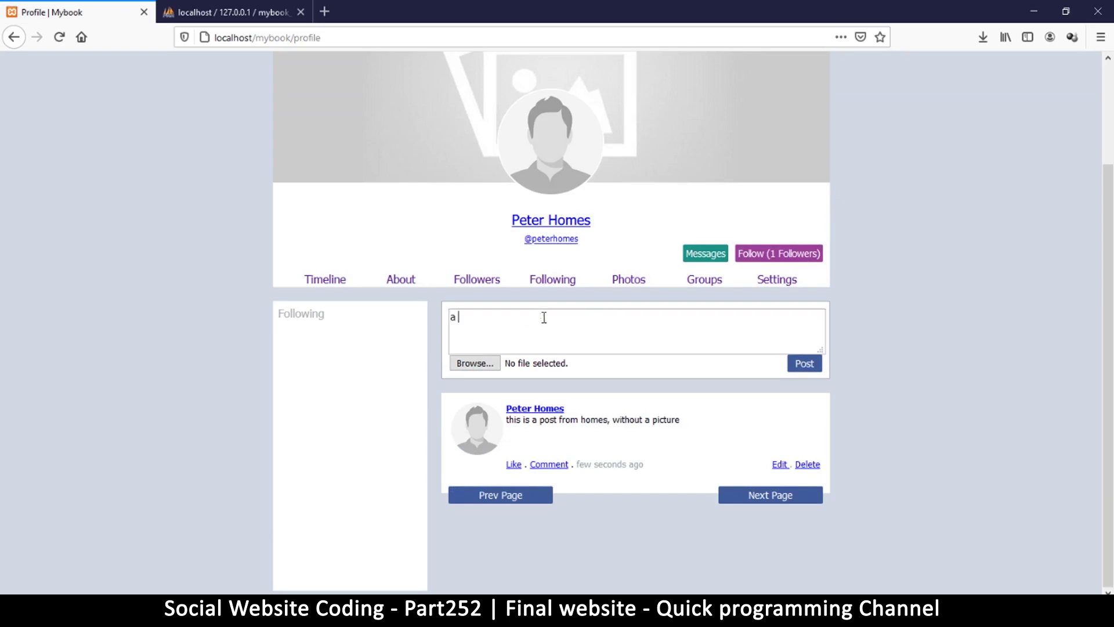
{"action": "type", "text": "post with a picture"}
Attach unnamed-3.jpg from the img folder and publish the 'a post with a picture' post.
{"action": "left_click", "coordinate": [475, 363]}
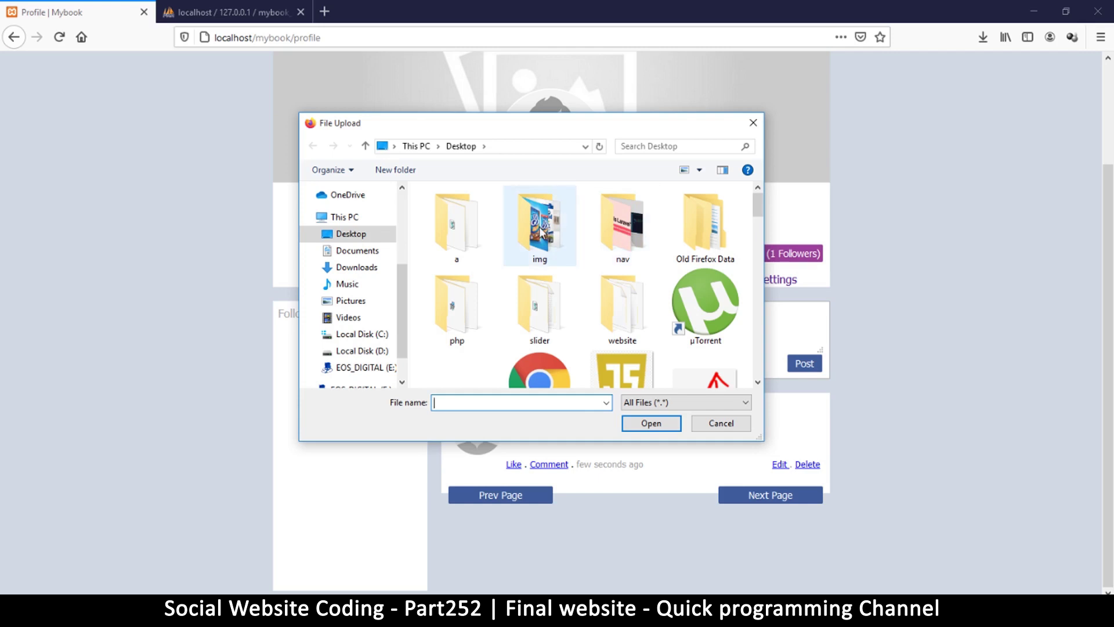
{"action": "double_click", "coordinate": [540, 229]}
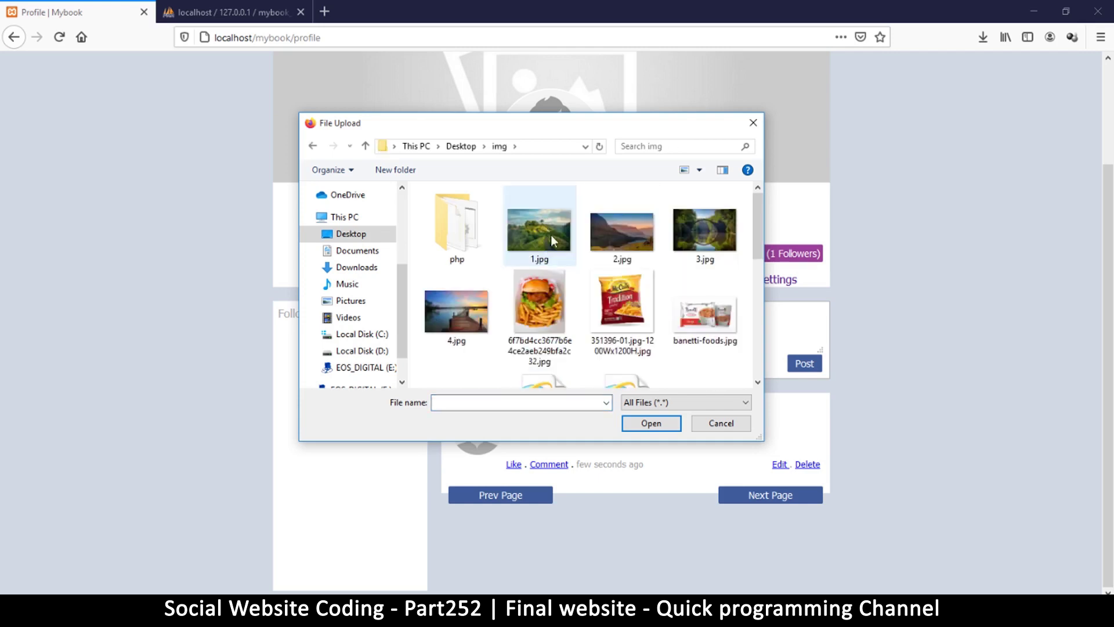
{"action": "scroll", "coordinate": [667, 267], "scroll_direction": "down", "scroll_amount": 5}
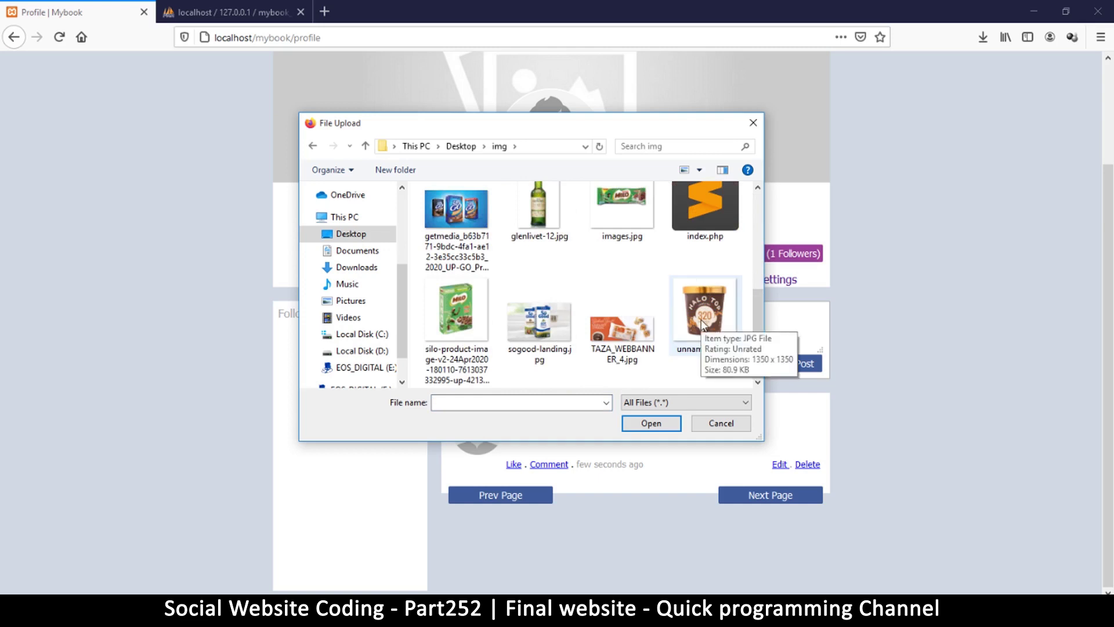
{"action": "double_click", "coordinate": [708, 306]}
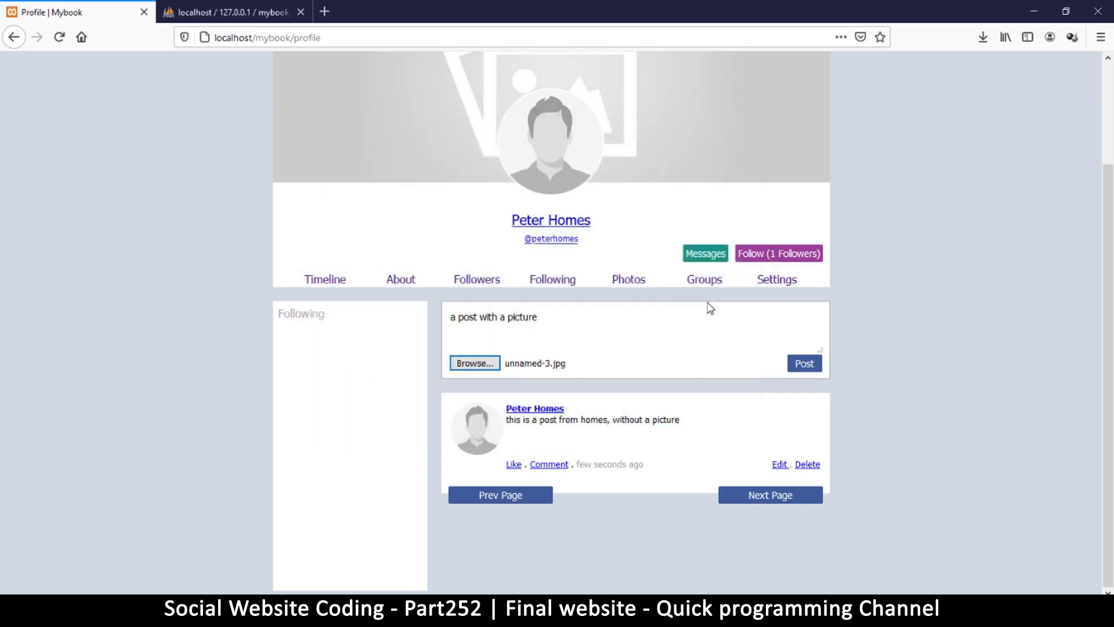
{"action": "left_click", "coordinate": [799, 368]}
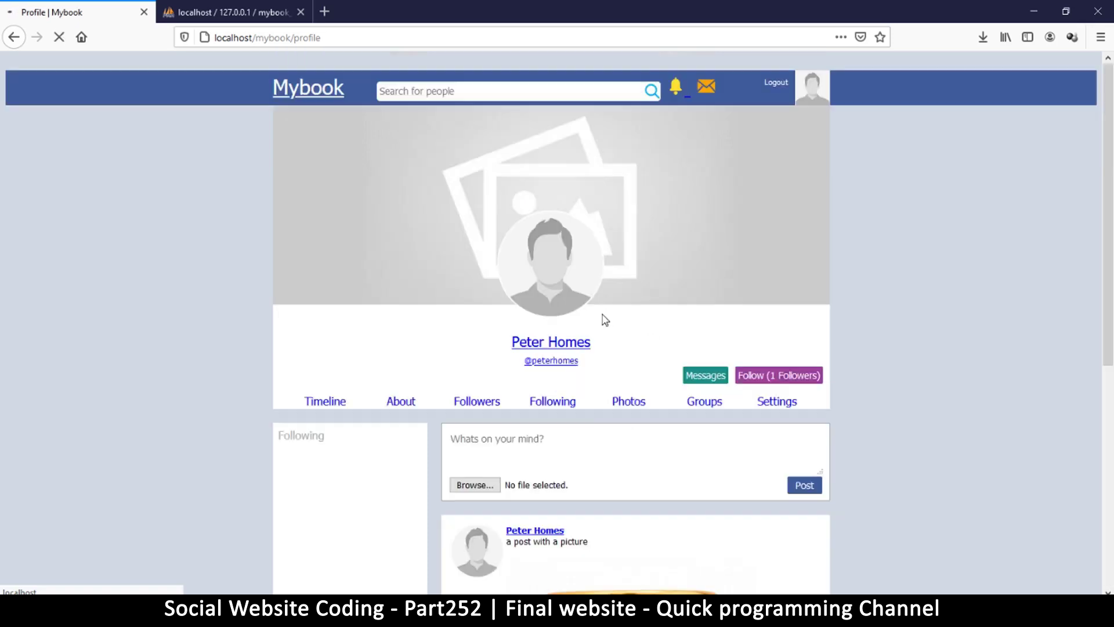
{"action": "scroll", "coordinate": [601, 319], "scroll_direction": "down", "scroll_amount": 5}
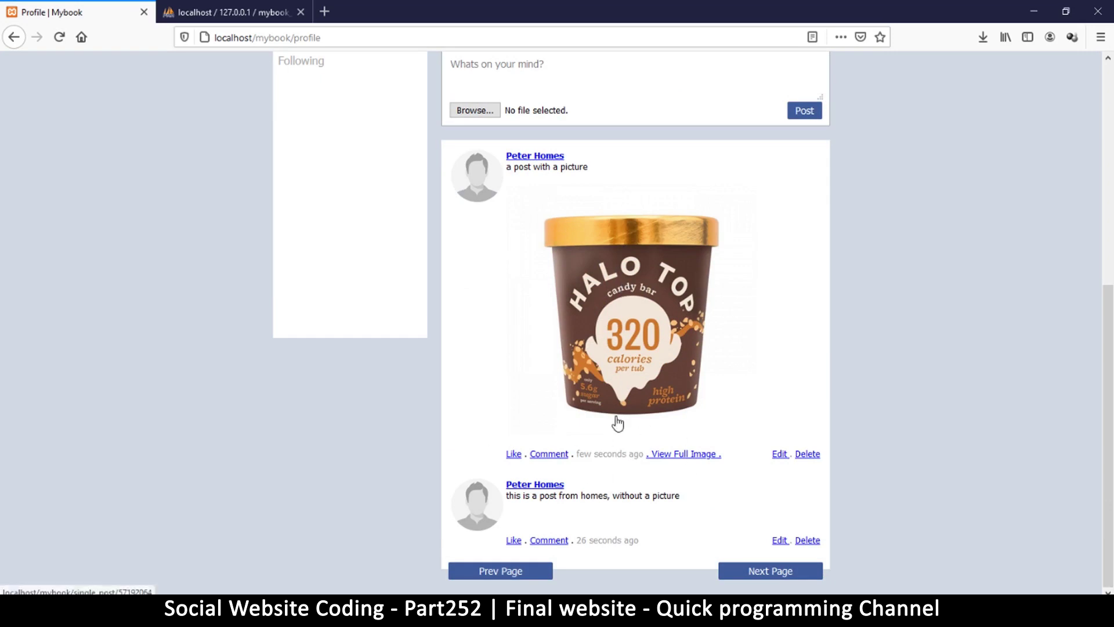
Edit the post to read 'a post with a picture2' with banetti-foods.jpg as its image.
{"action": "left_click", "coordinate": [690, 459]}
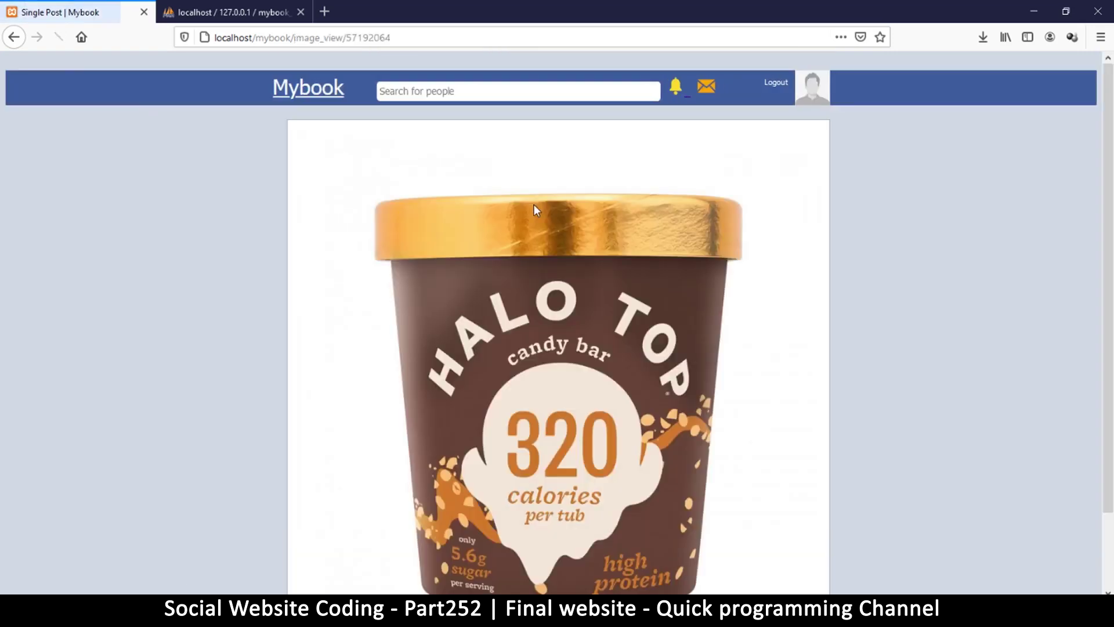
{"action": "left_click", "coordinate": [14, 38]}
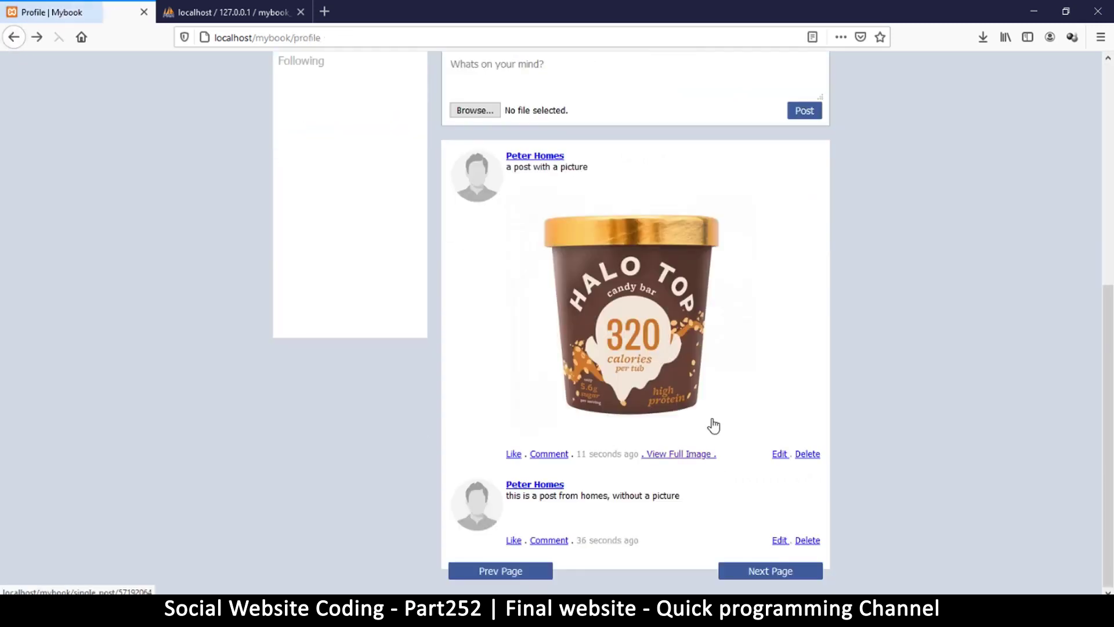
{"action": "left_click", "coordinate": [779, 456]}
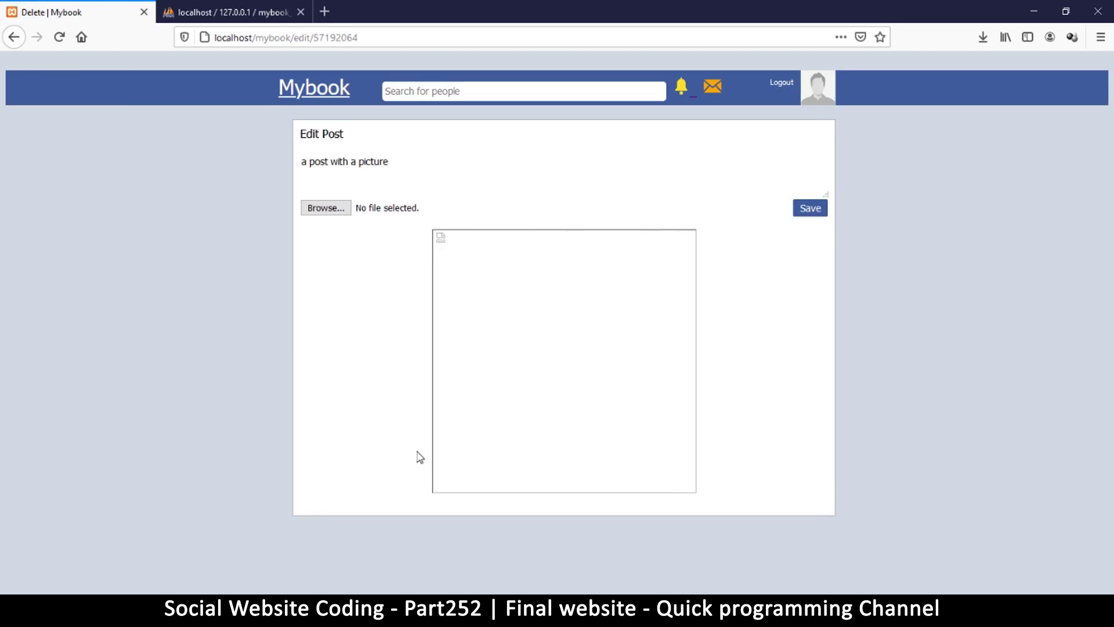
{"action": "left_click", "coordinate": [332, 210]}
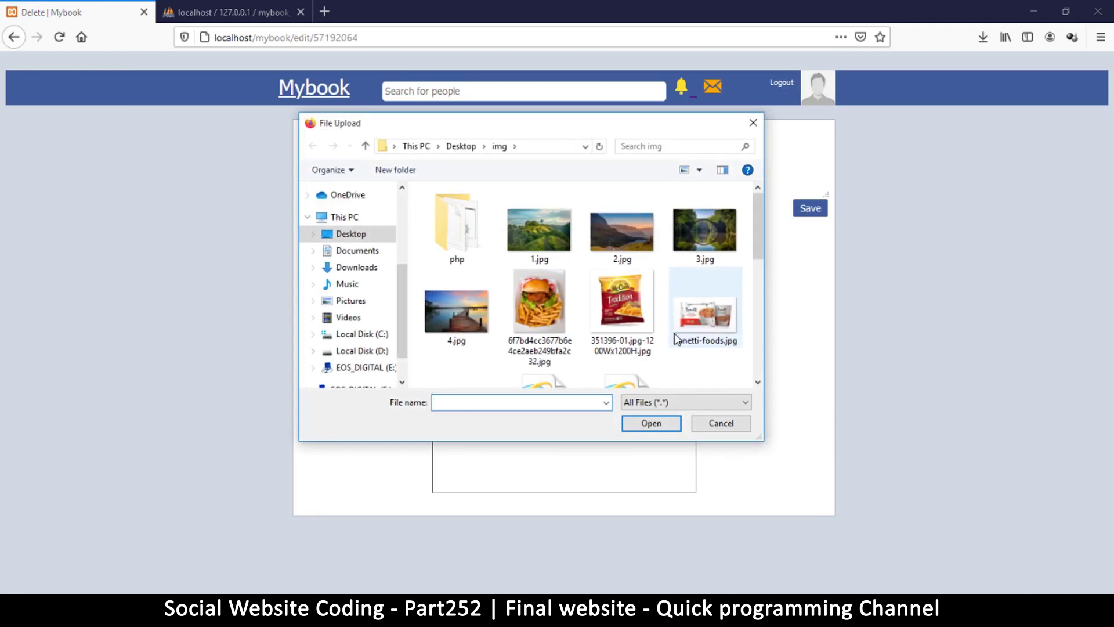
{"action": "double_click", "coordinate": [715, 316]}
{"action": "left_click", "coordinate": [393, 162]}
{"action": "left_click", "coordinate": [824, 214]}
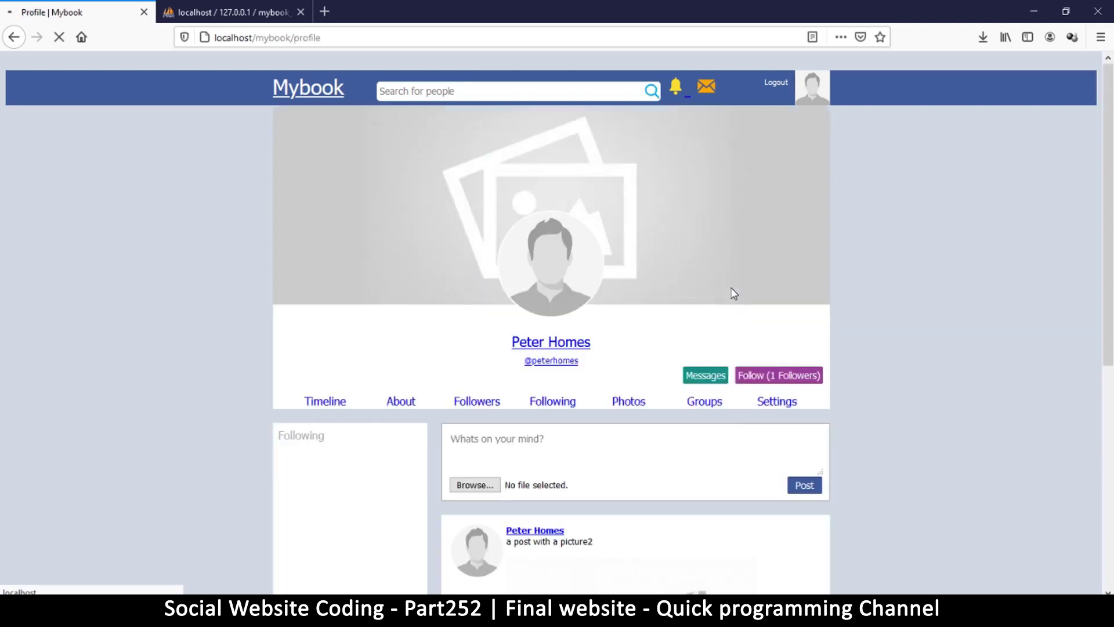
{"action": "scroll", "coordinate": [717, 289], "scroll_direction": "down", "scroll_amount": 6}
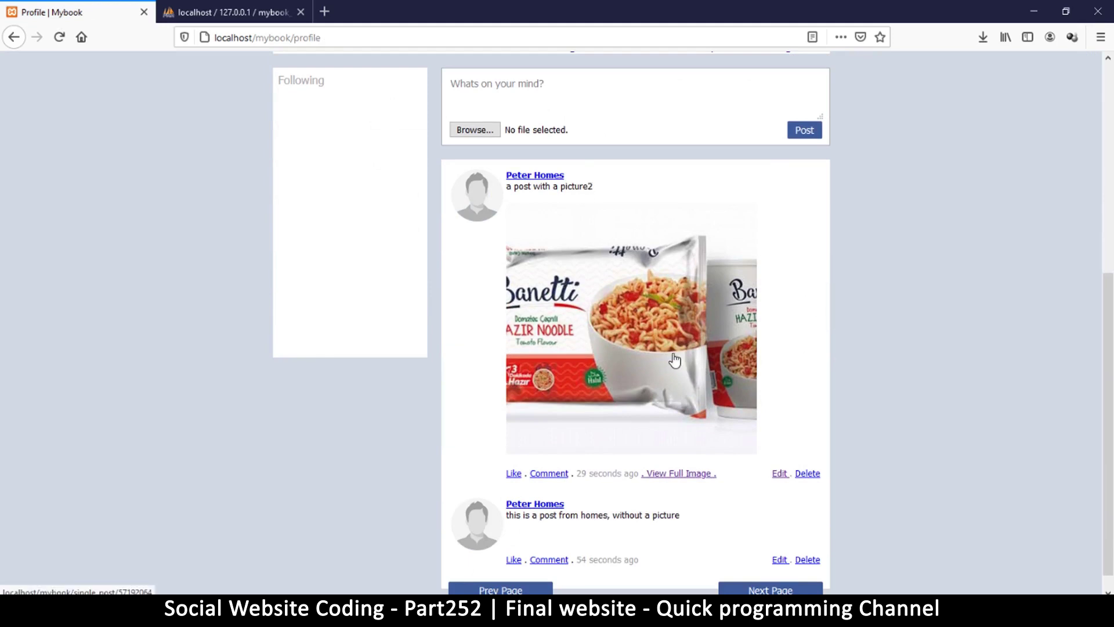
{"action": "scroll", "coordinate": [692, 376], "scroll_direction": "down", "scroll_amount": 1}
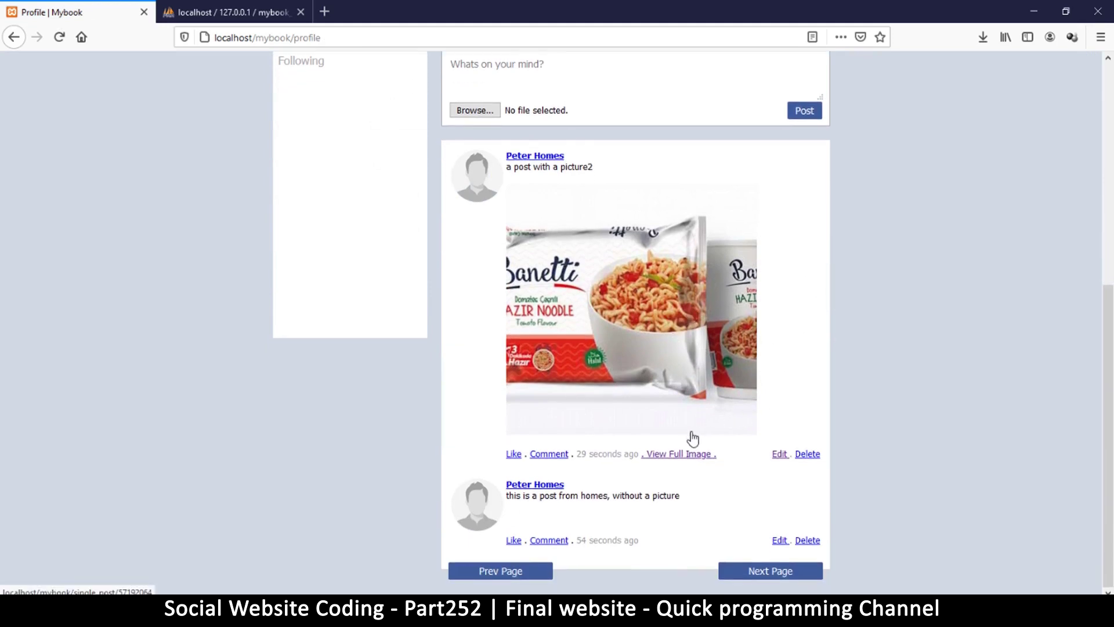
Re-edit the post to restore unnamed-3.jpg as its image and save.
{"action": "left_click", "coordinate": [779, 455]}
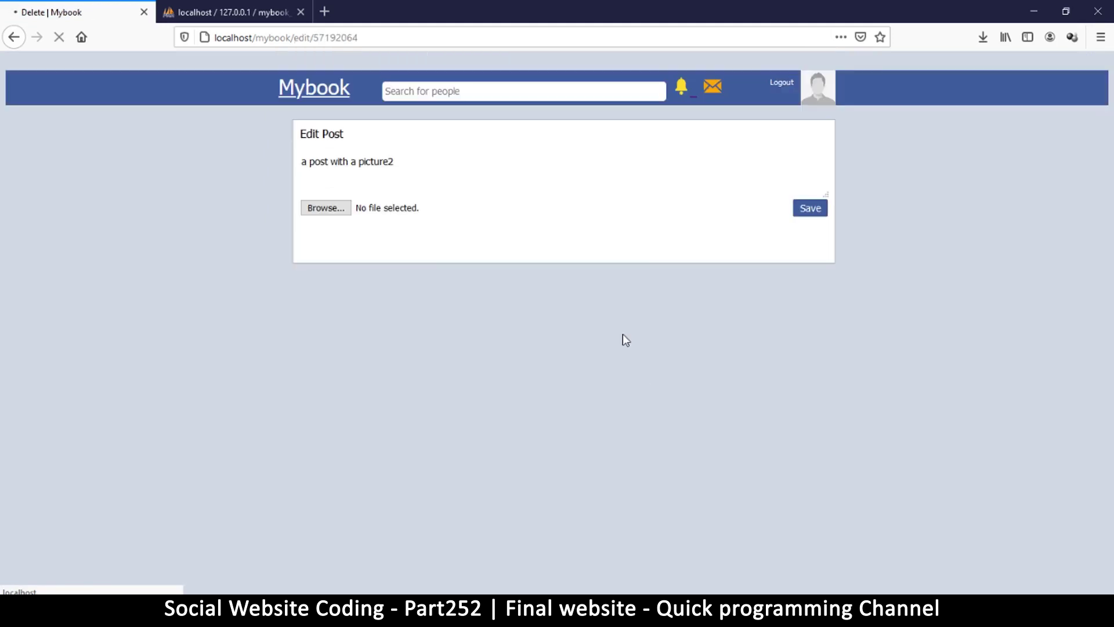
{"action": "left_click", "coordinate": [308, 208]}
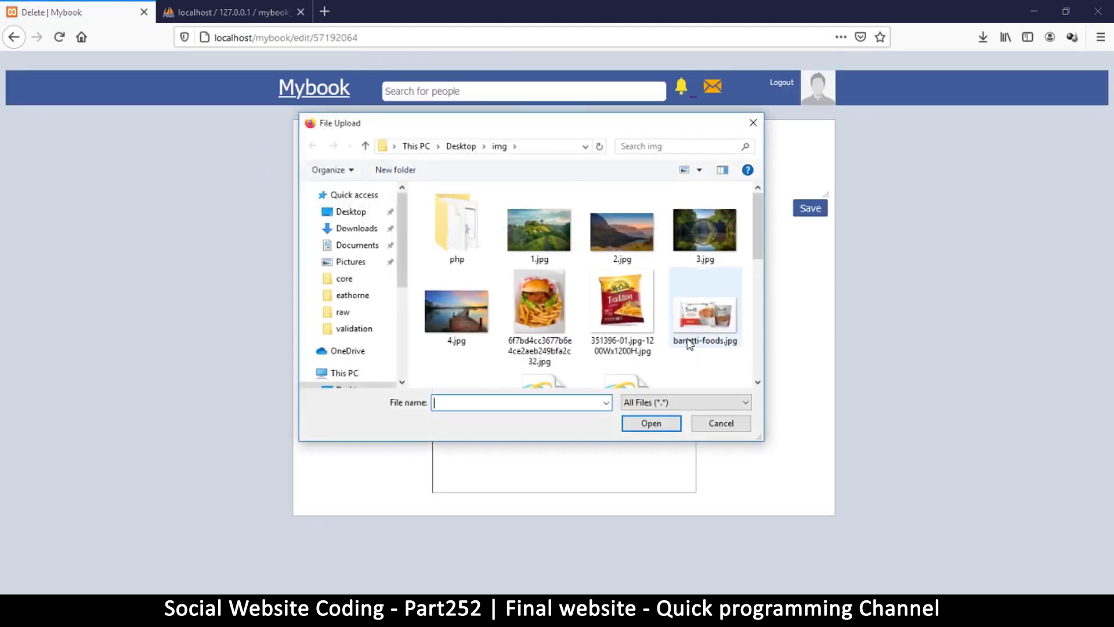
{"action": "scroll", "coordinate": [681, 339], "scroll_direction": "down", "scroll_amount": 3}
{"action": "double_click", "coordinate": [704, 220]}
{"action": "left_click", "coordinate": [806, 209]}
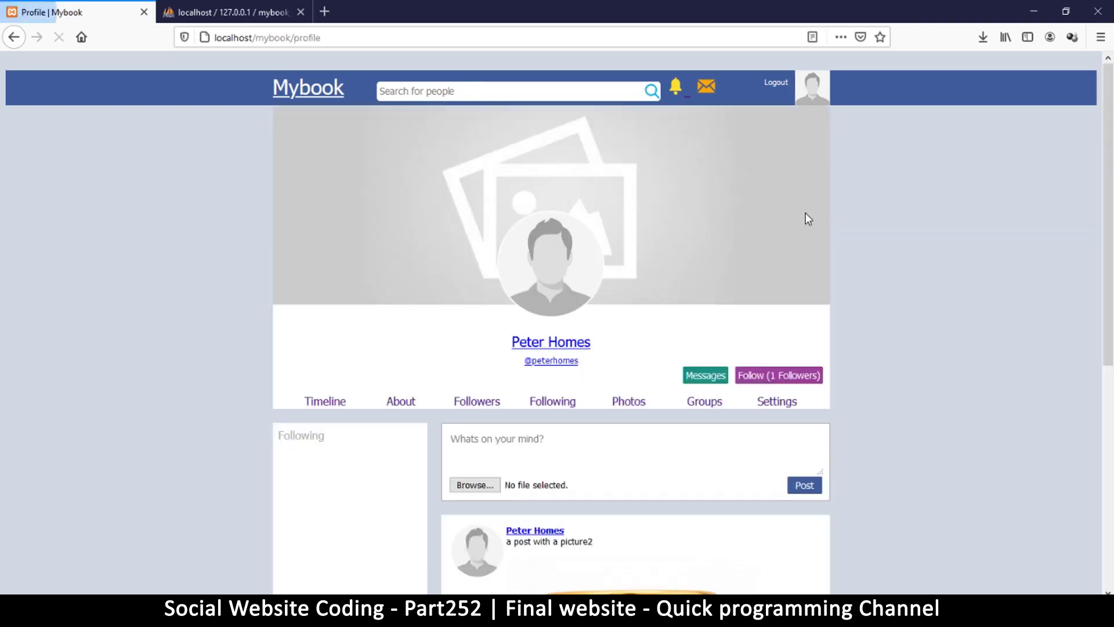
{"action": "scroll", "coordinate": [708, 342], "scroll_direction": "down", "scroll_amount": 5}
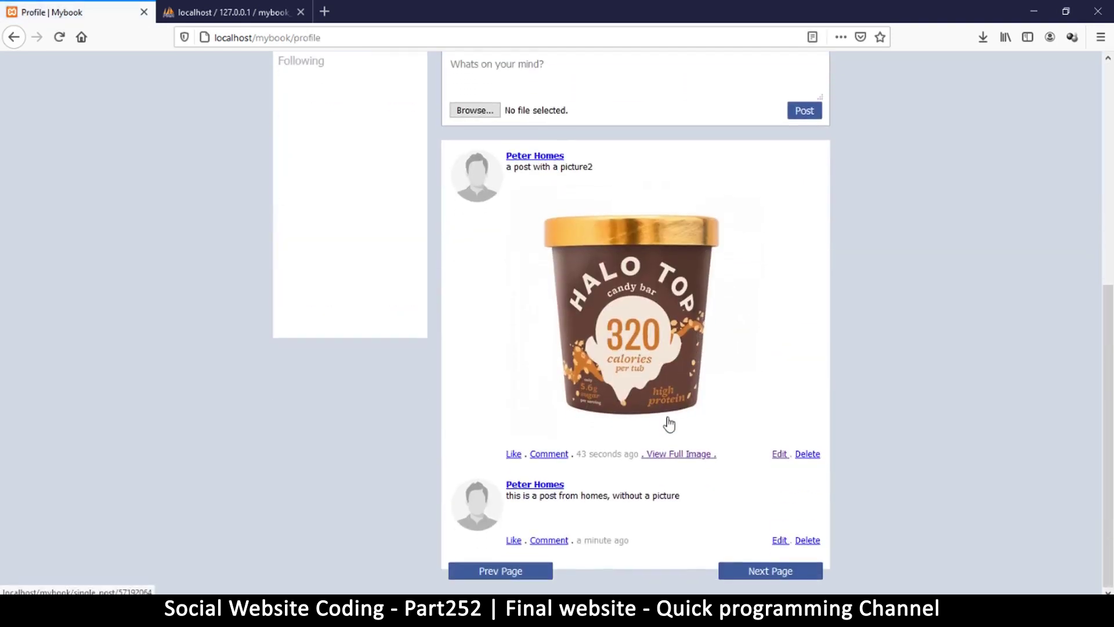
Post the comment 'this is my comment on my post', then like the post and the comment.
{"action": "left_click", "coordinate": [534, 469]}
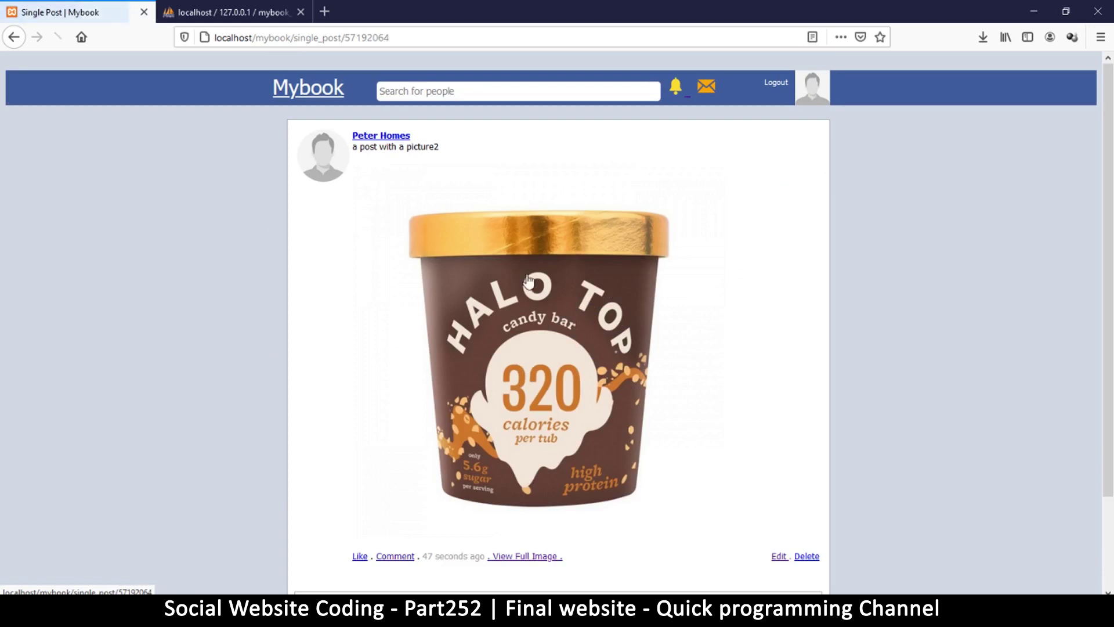
{"action": "scroll", "coordinate": [525, 360], "scroll_direction": "down", "scroll_amount": 2}
{"action": "left_click", "coordinate": [433, 496]}
{"action": "type", "text": "this is my comment on my post"}
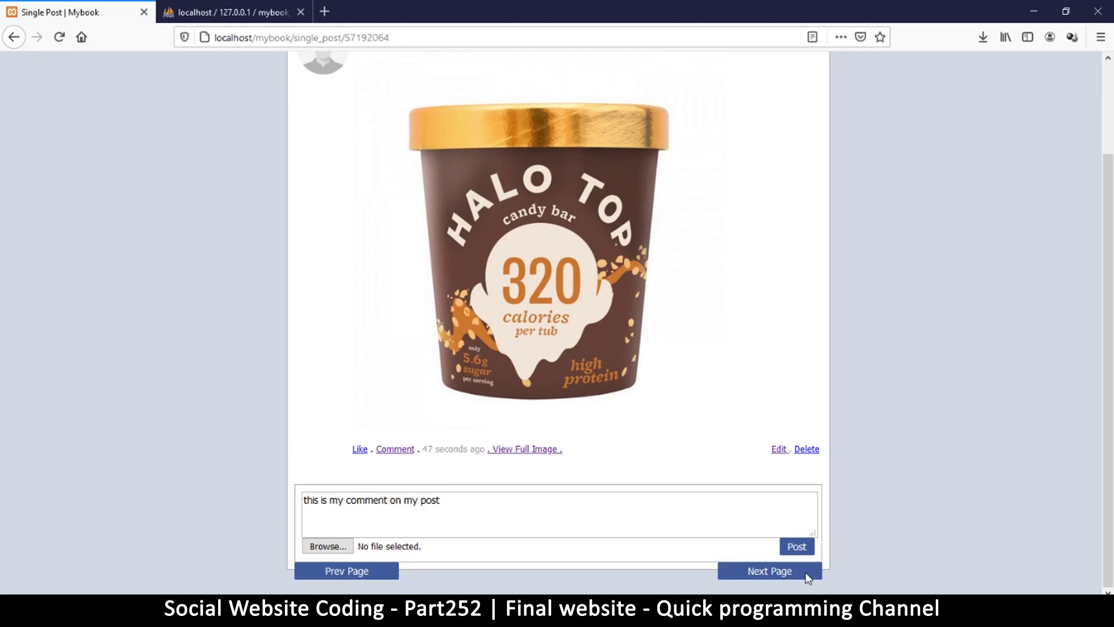
{"action": "left_click", "coordinate": [796, 546]}
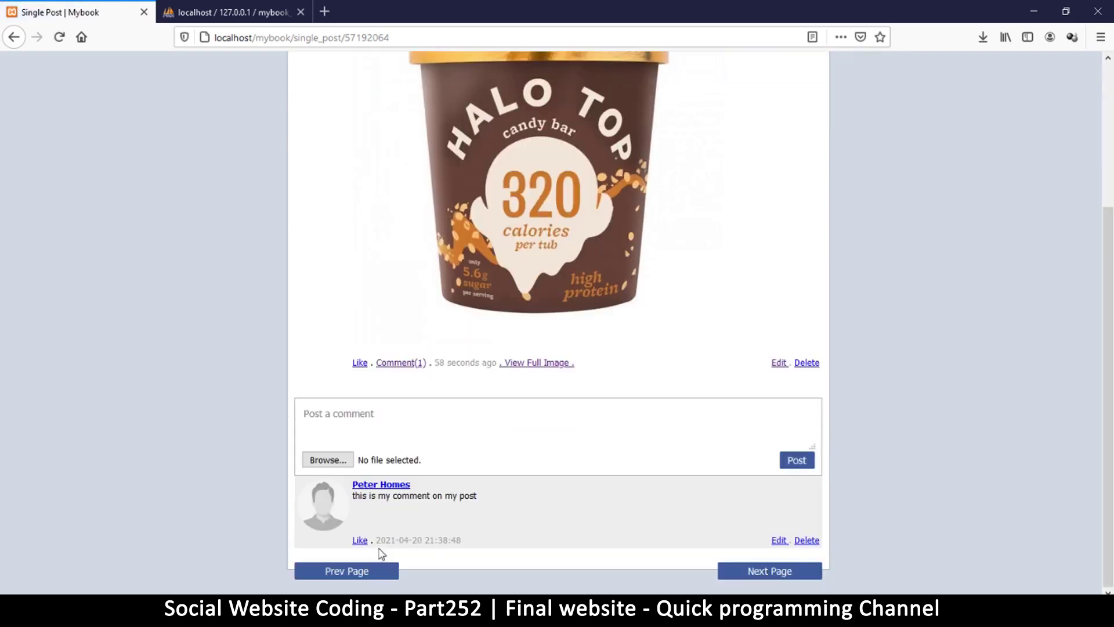
{"action": "left_click", "coordinate": [360, 366]}
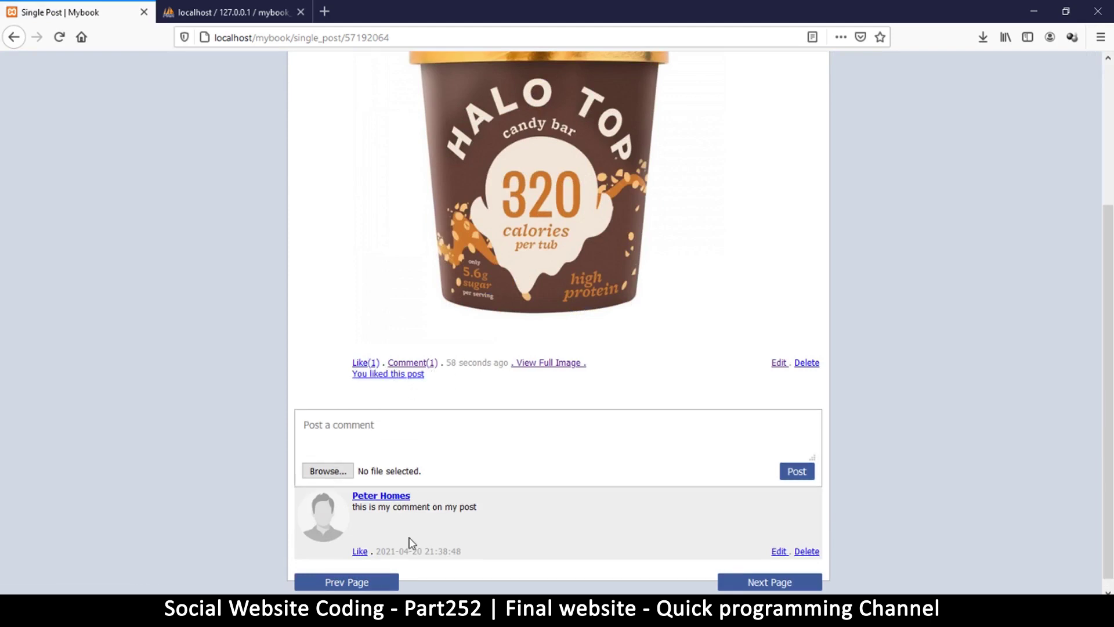
{"action": "left_click", "coordinate": [360, 552]}
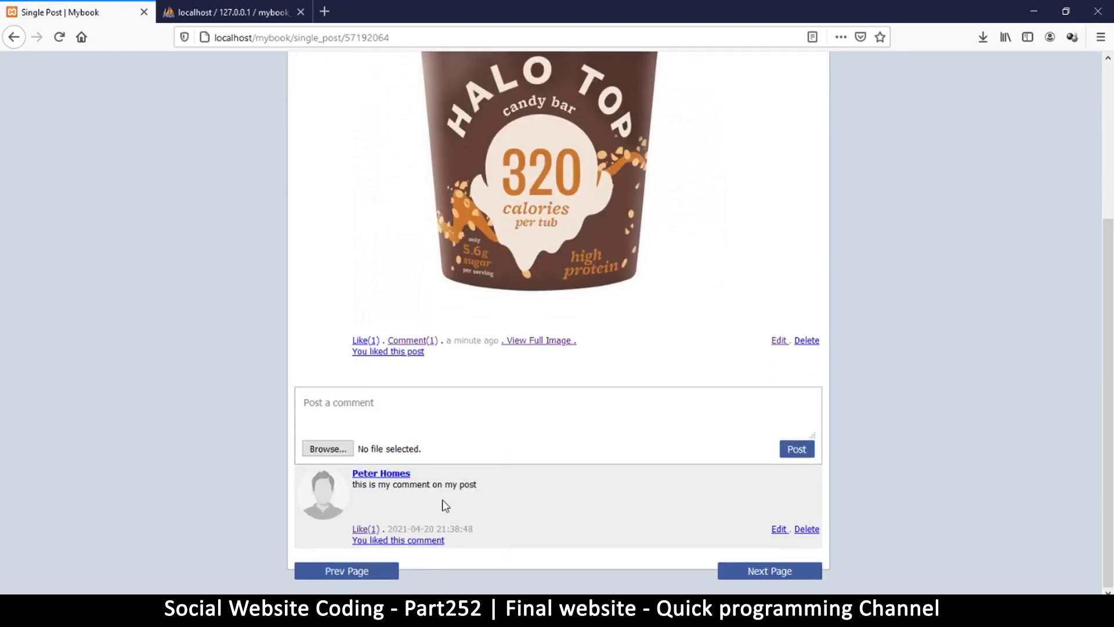
Check the likes lists of the post and of the comment.
{"action": "left_click", "coordinate": [383, 355]}
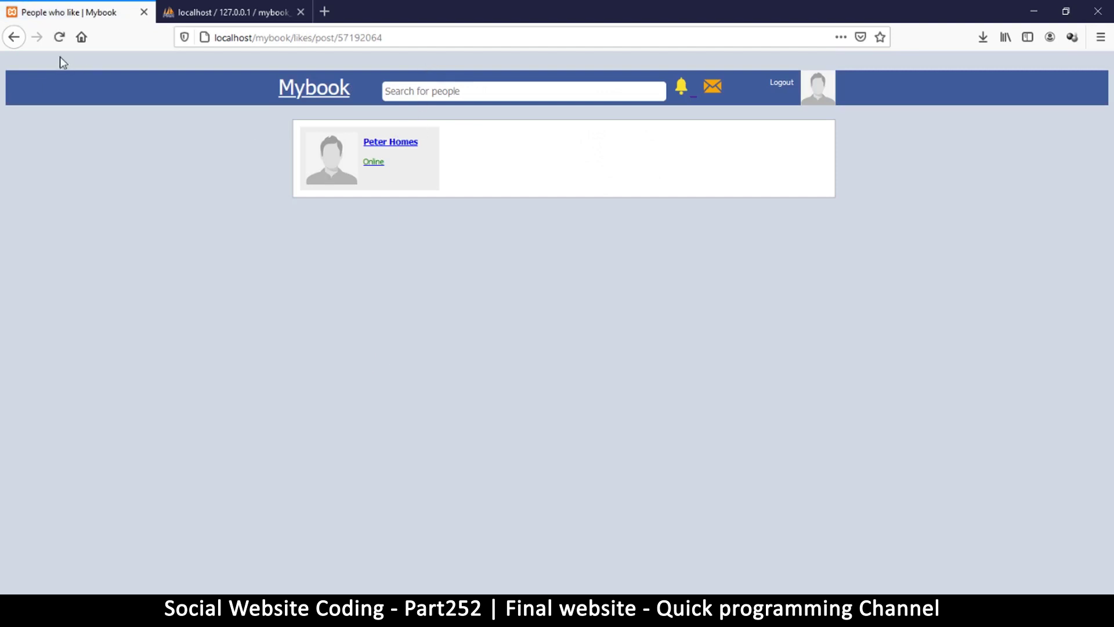
{"action": "left_click", "coordinate": [14, 38]}
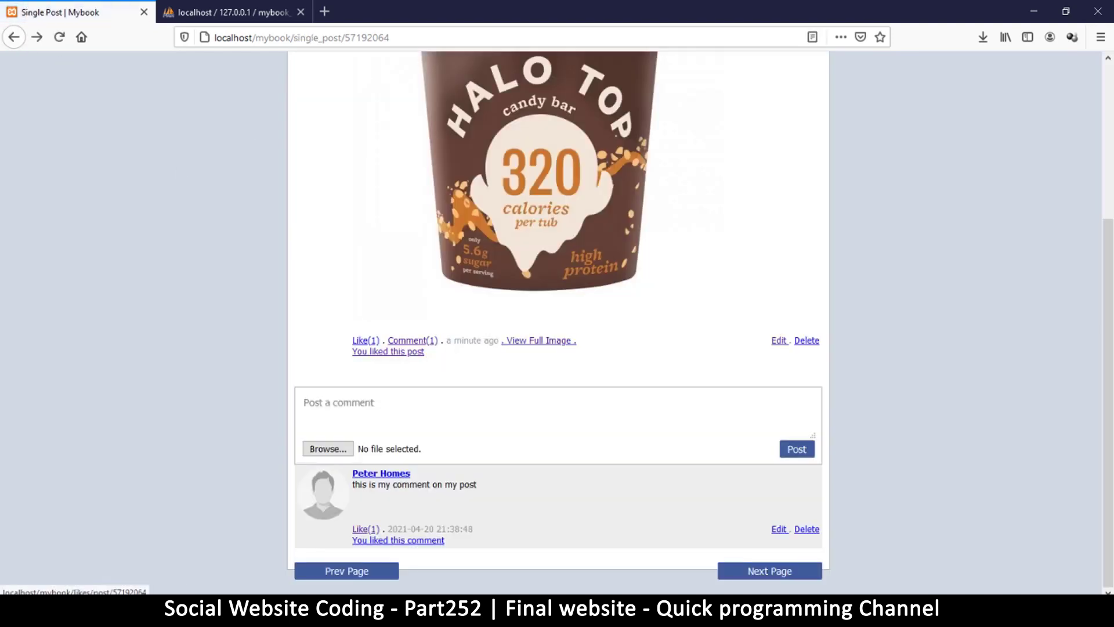
{"action": "left_click", "coordinate": [377, 540]}
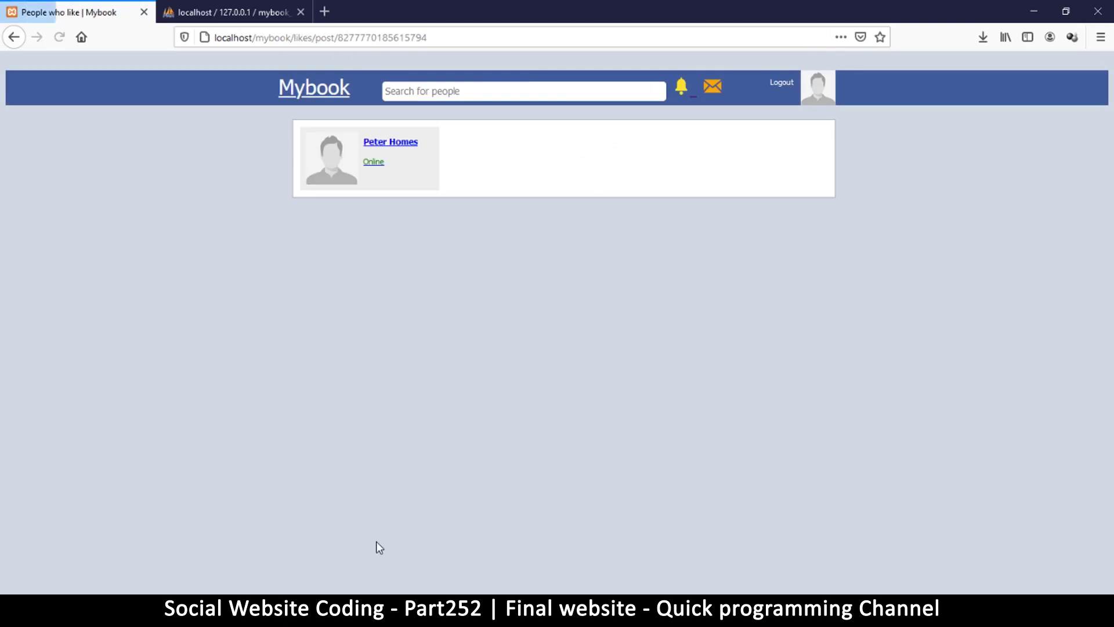
{"action": "left_click", "coordinate": [15, 38]}
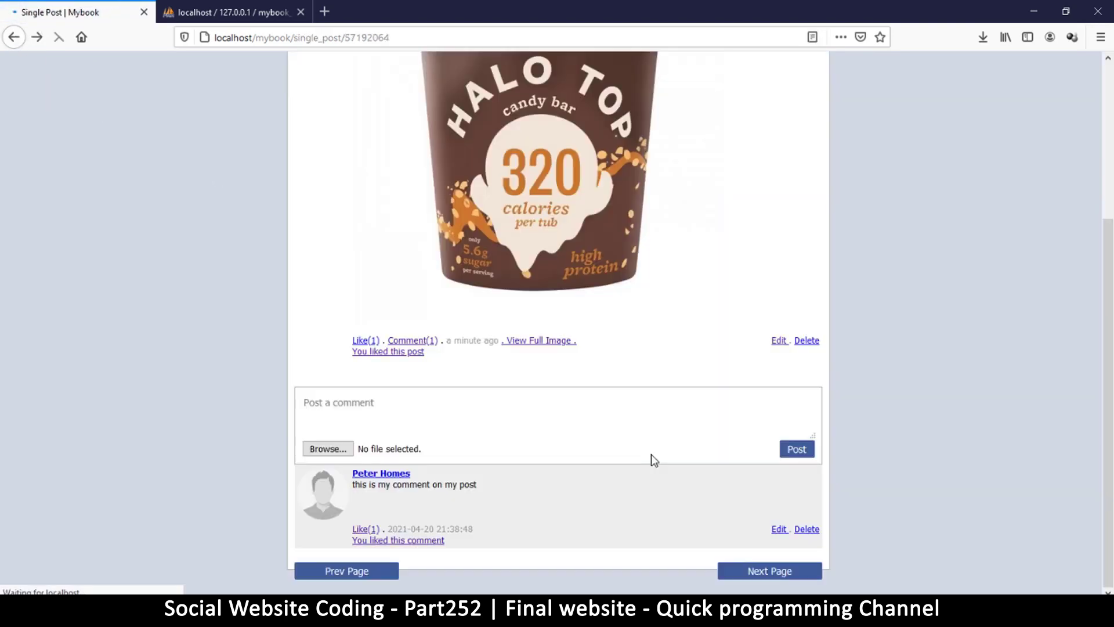
Change the comment to 'this is my comment on my post2', then cancel its deletion.
{"action": "left_click", "coordinate": [778, 529]}
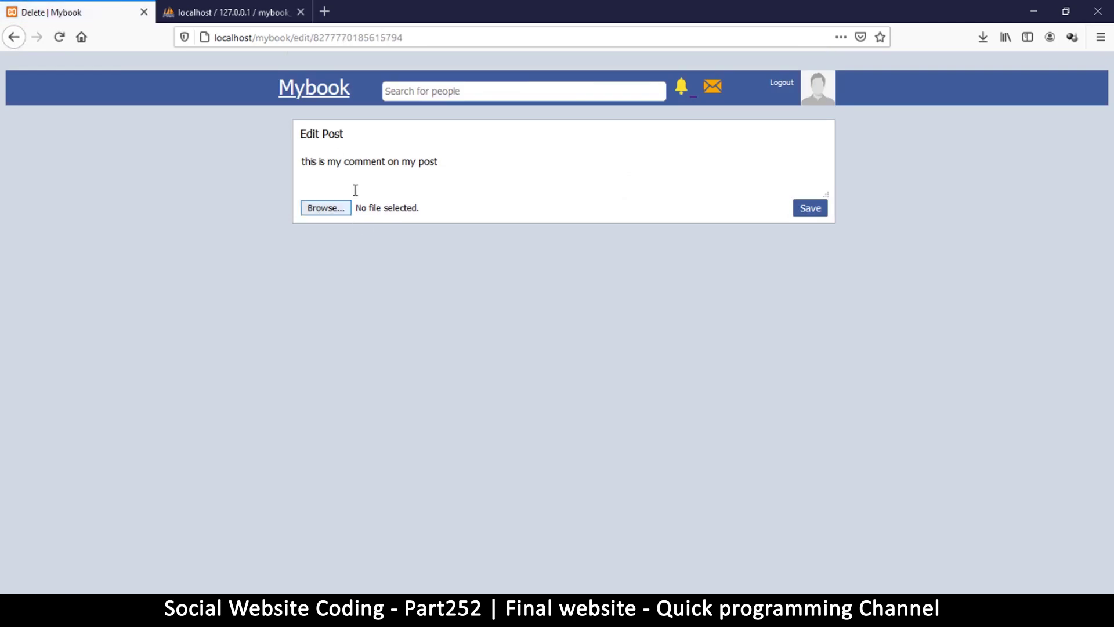
{"action": "left_click", "coordinate": [501, 161]}
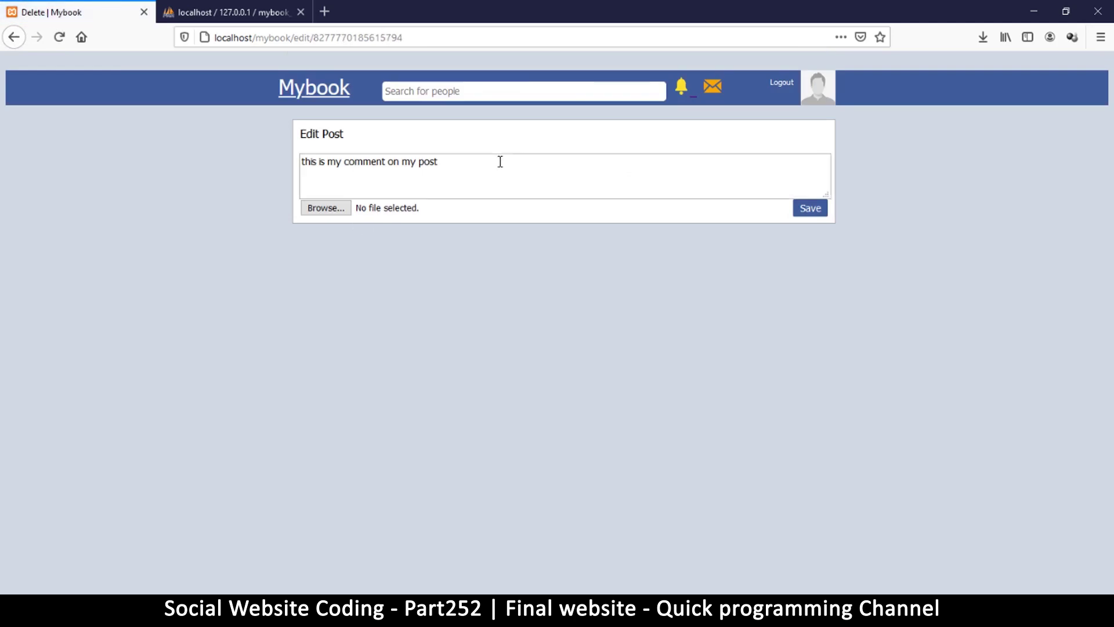
{"action": "left_click", "coordinate": [793, 213]}
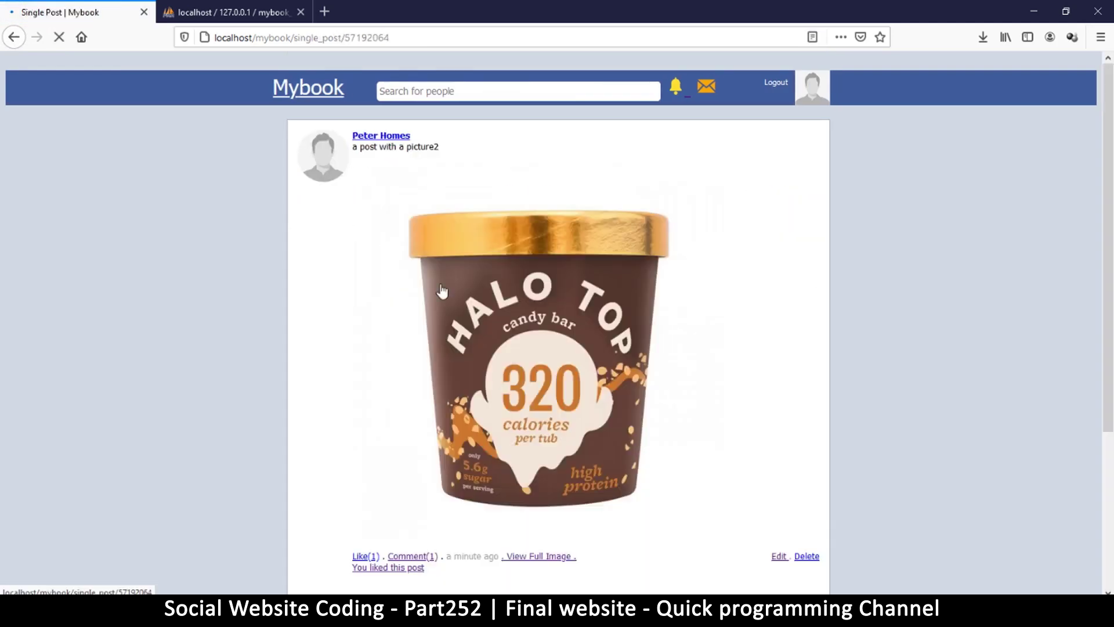
{"action": "scroll", "coordinate": [553, 340], "scroll_direction": "down", "scroll_amount": 4}
{"action": "left_click_drag", "start_coordinate": [474, 484], "coordinate": [489, 485]}
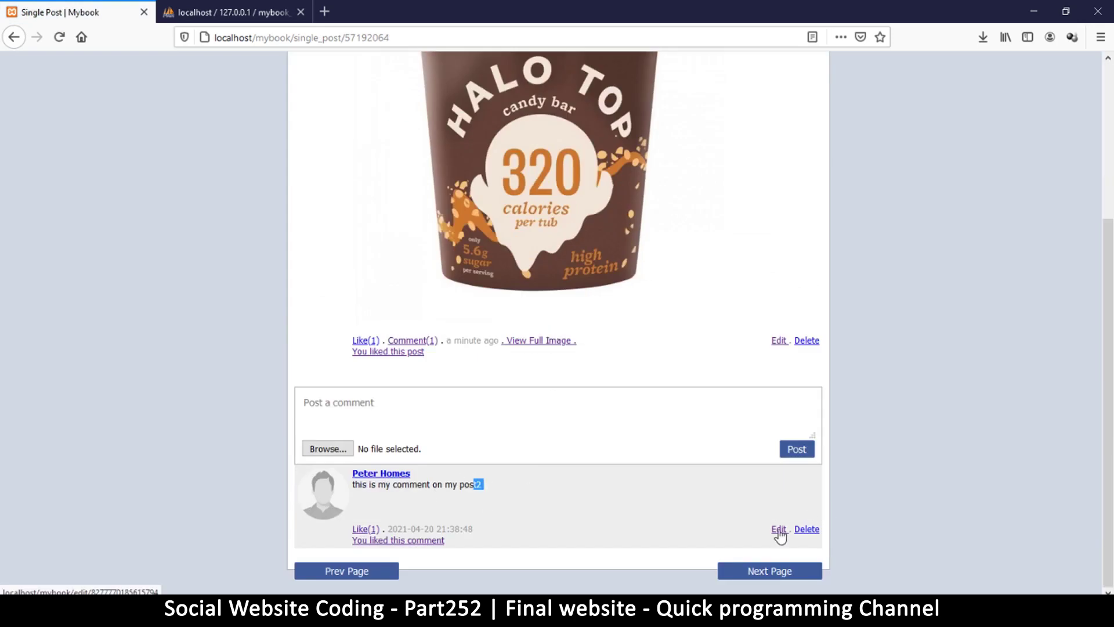
{"action": "left_click", "coordinate": [807, 529]}
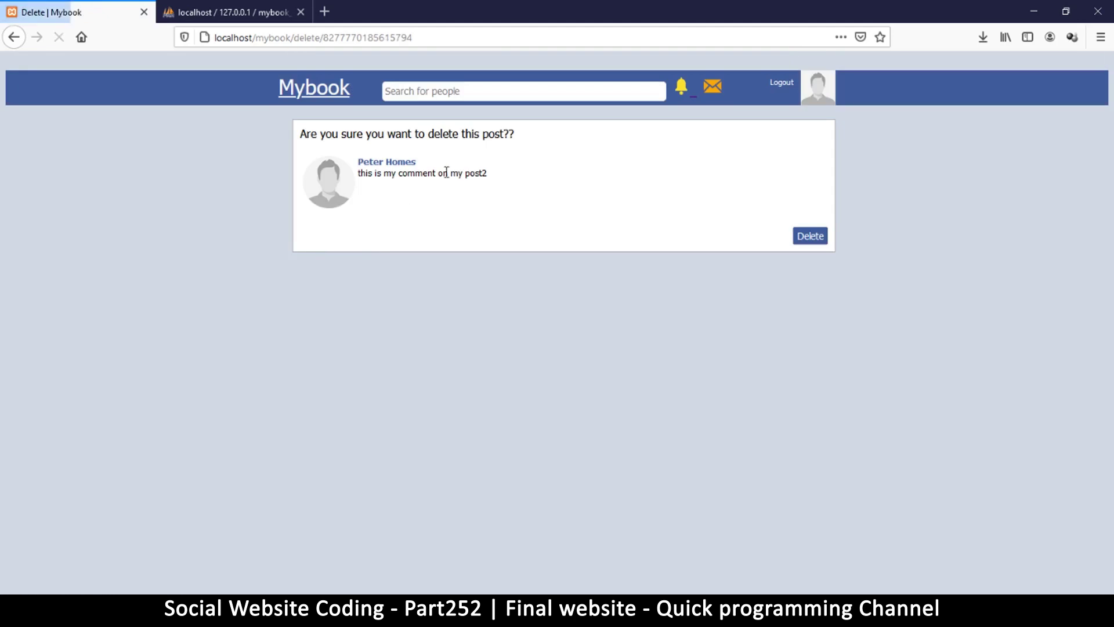
{"action": "left_click", "coordinate": [14, 38]}
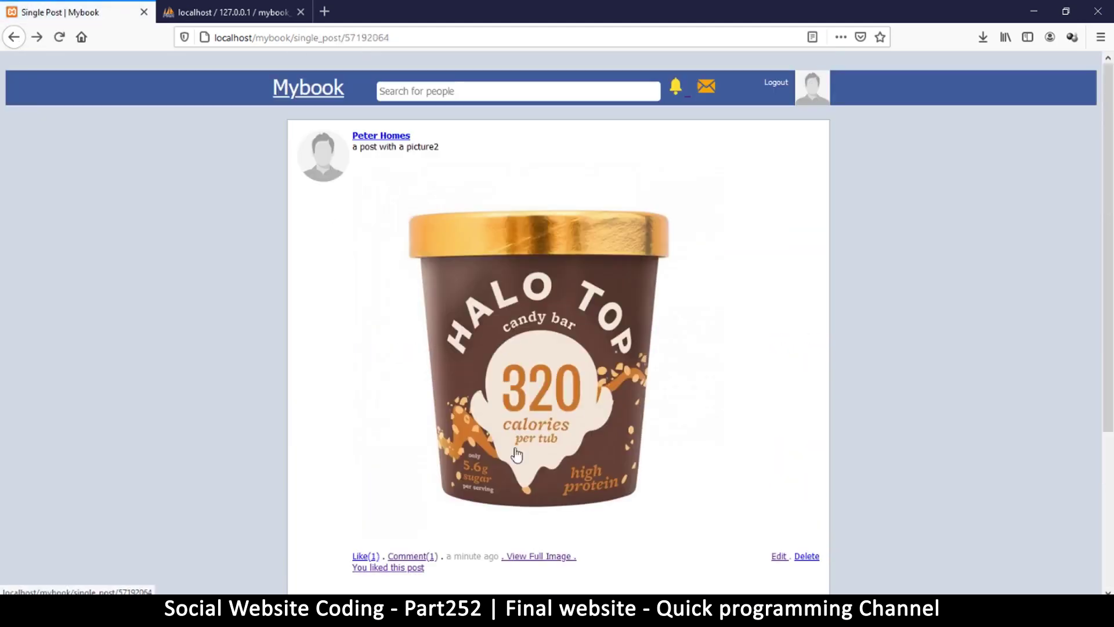
Open the author's profile from the post and scroll through his cover, tabs and posts.
{"action": "left_click", "coordinate": [390, 141]}
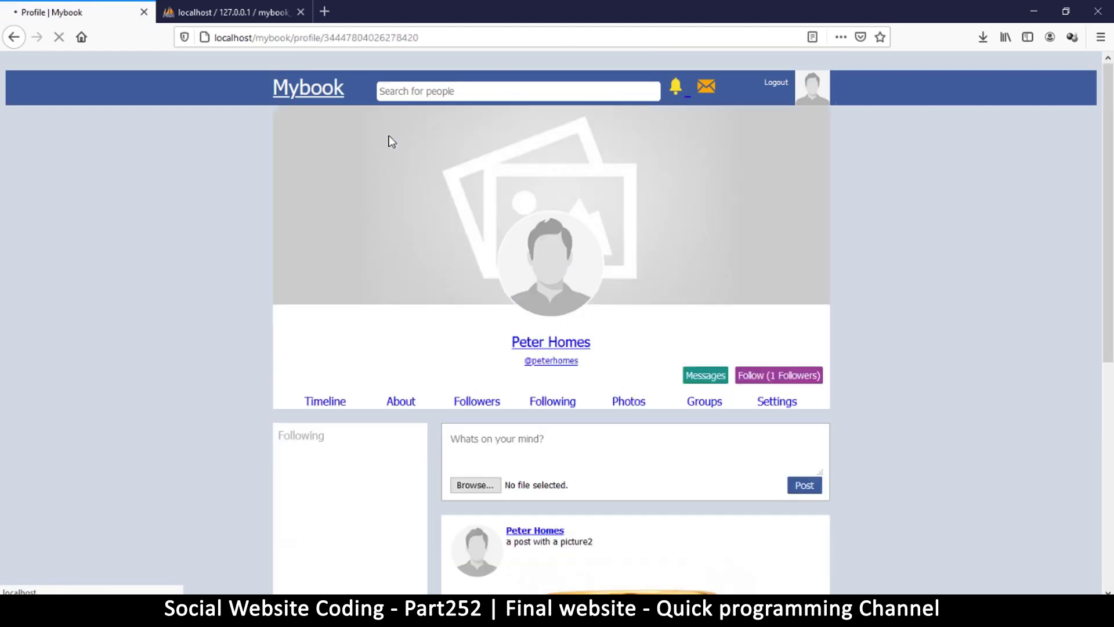
{"action": "scroll", "coordinate": [644, 317], "scroll_direction": "down", "scroll_amount": 3}
{"action": "scroll", "coordinate": [641, 331], "scroll_direction": "up", "scroll_amount": 3}
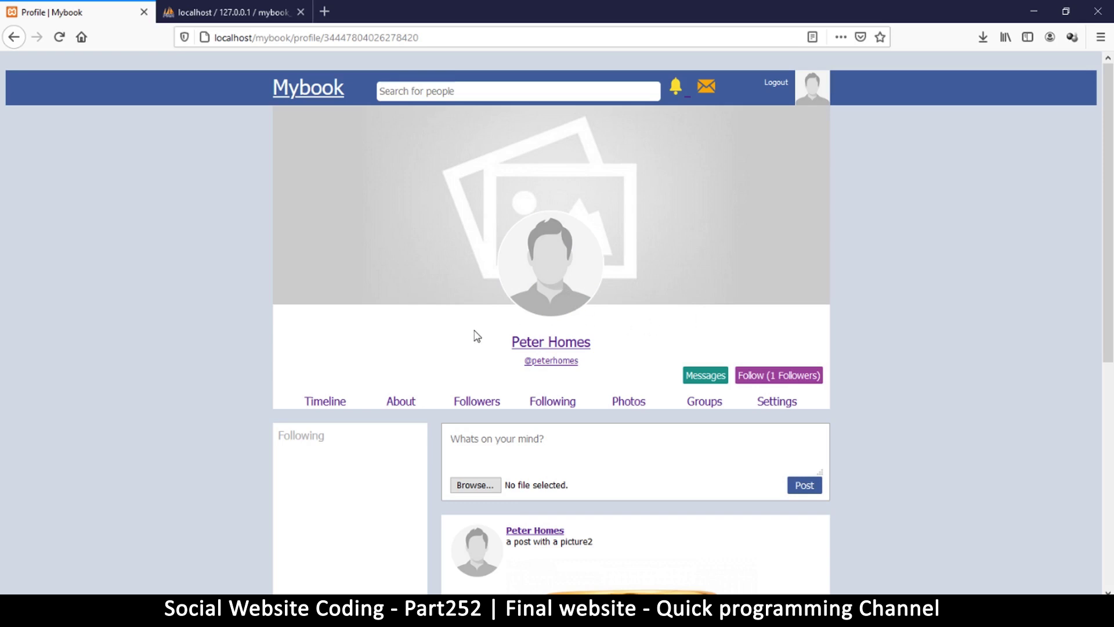
{"action": "scroll", "coordinate": [607, 358], "scroll_direction": "down", "scroll_amount": 6}
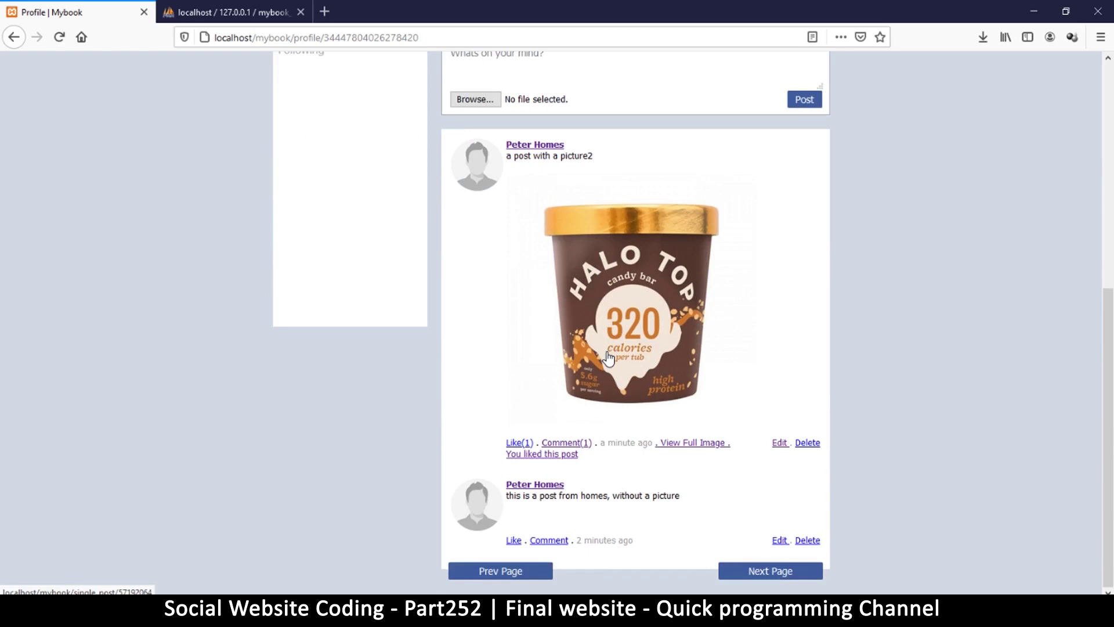
{"action": "scroll", "coordinate": [608, 357], "scroll_direction": "up", "scroll_amount": 5}
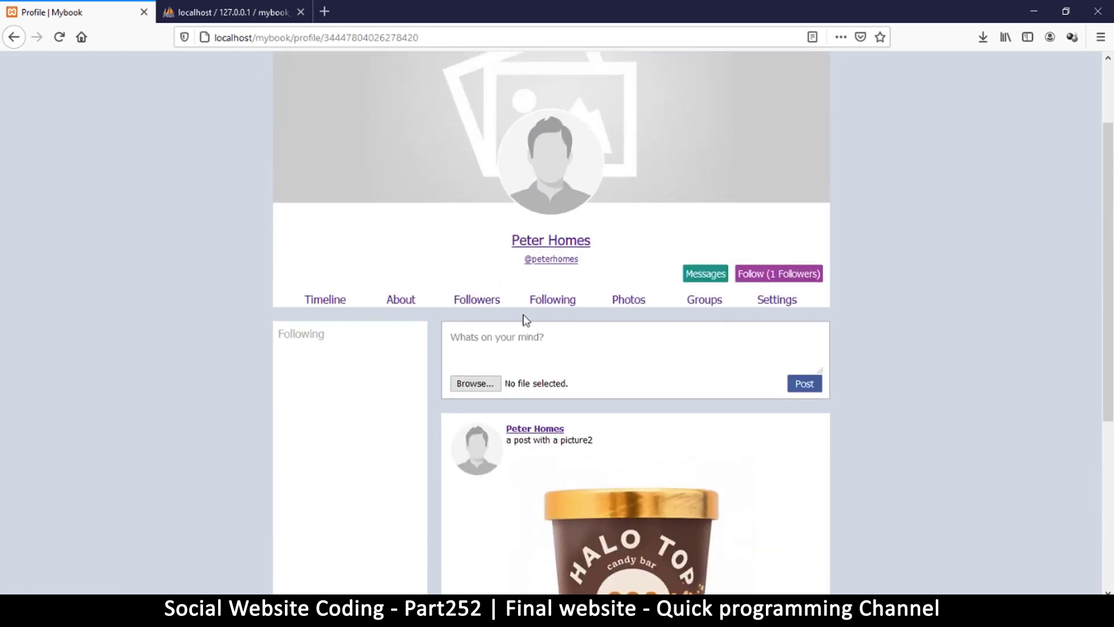
{"action": "scroll", "coordinate": [522, 323], "scroll_direction": "up", "scroll_amount": 2}
Search people for the other demo user by name and follow her from her profile.
{"action": "left_click", "coordinate": [473, 89]}
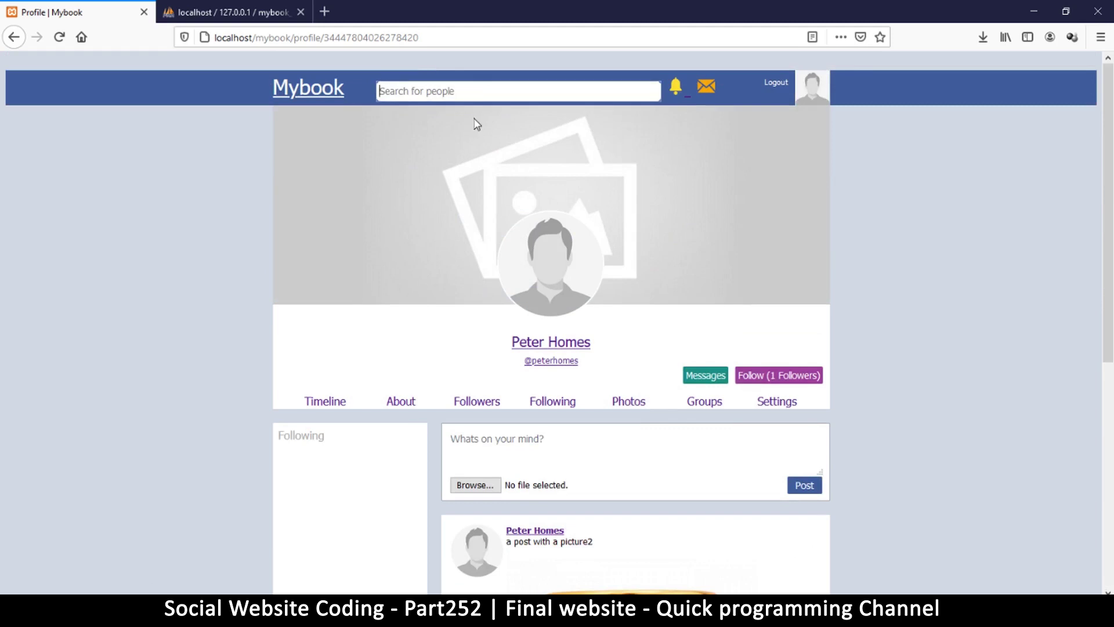
{"action": "type", "text": "maryt"}
{"action": "key", "text": "BackSpace"}
{"action": "key", "text": "Return"}
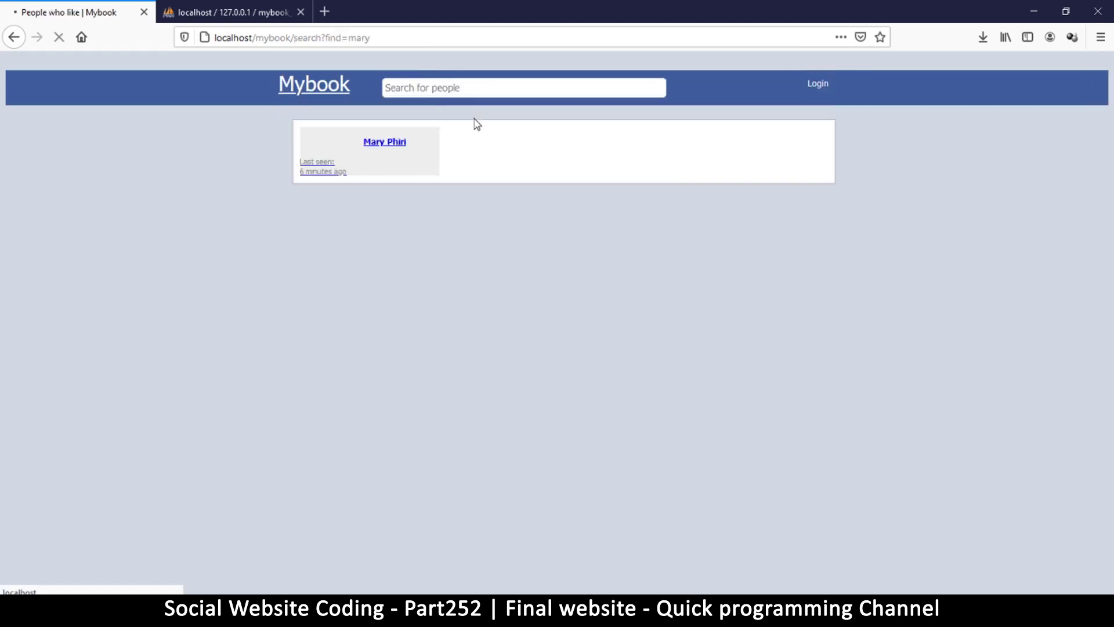
{"action": "left_click", "coordinate": [390, 145]}
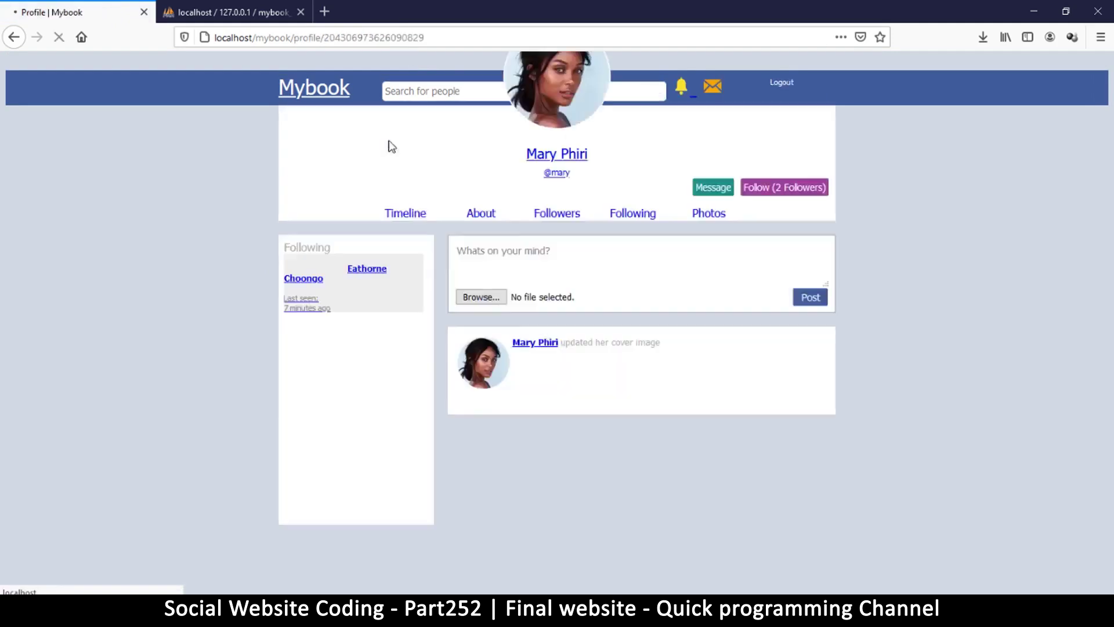
{"action": "scroll", "coordinate": [643, 308], "scroll_direction": "down", "scroll_amount": 5}
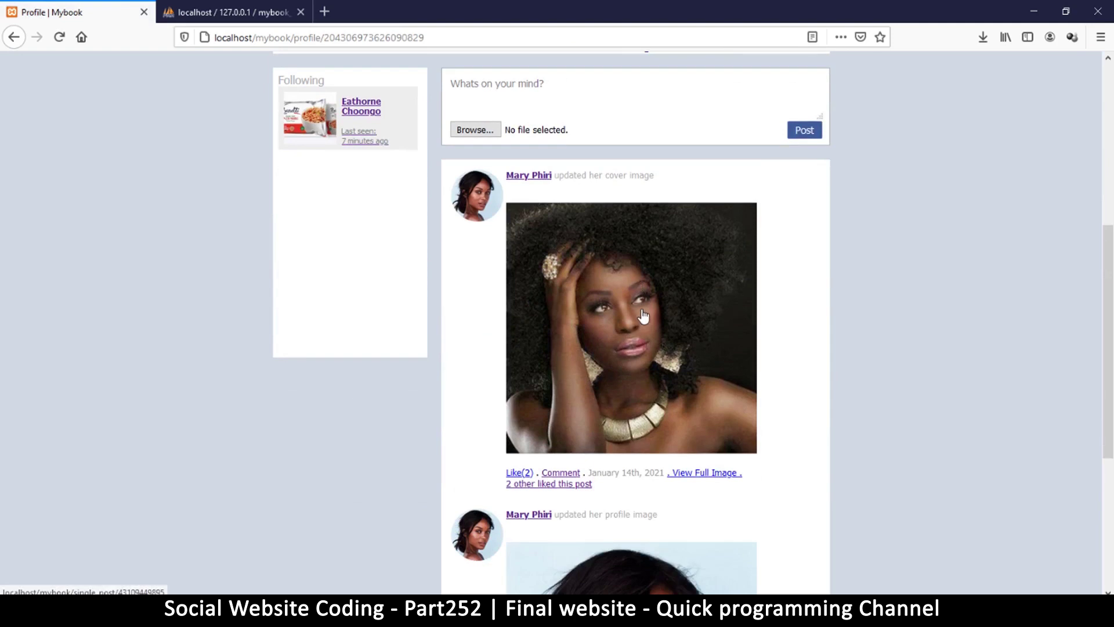
{"action": "scroll", "coordinate": [641, 316], "scroll_direction": "up", "scroll_amount": 5}
{"action": "left_click", "coordinate": [758, 312]}
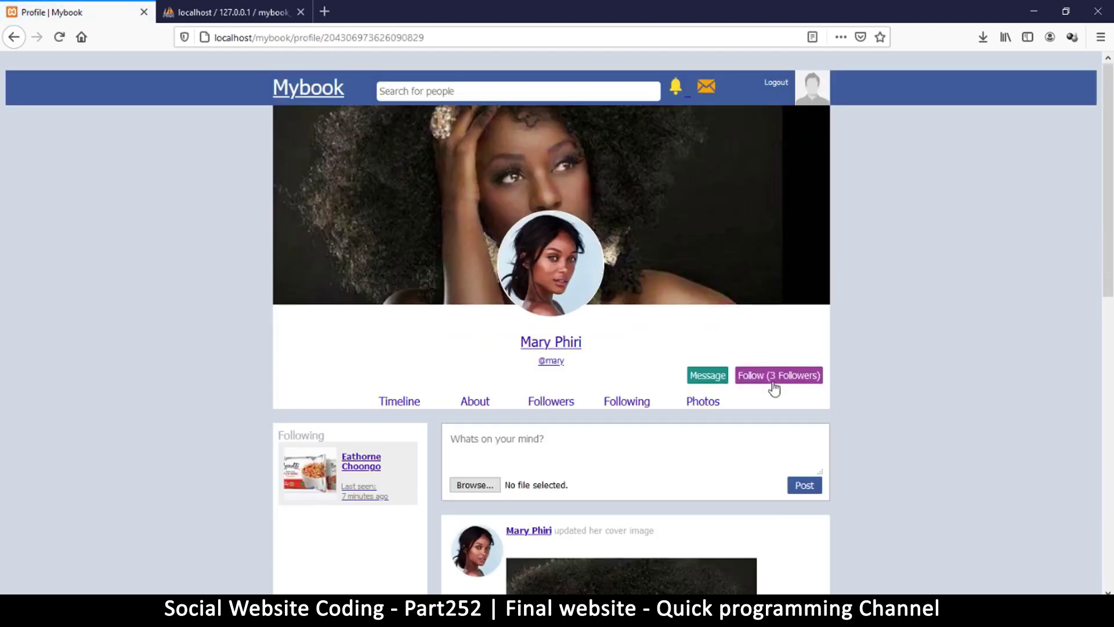
{"action": "scroll", "coordinate": [772, 382], "scroll_direction": "down", "scroll_amount": 5}
{"action": "scroll", "coordinate": [772, 382], "scroll_direction": "up", "scroll_amount": 5}
Open your own profile to confirm she now appears under Following.
{"action": "left_click", "coordinate": [429, 92]}
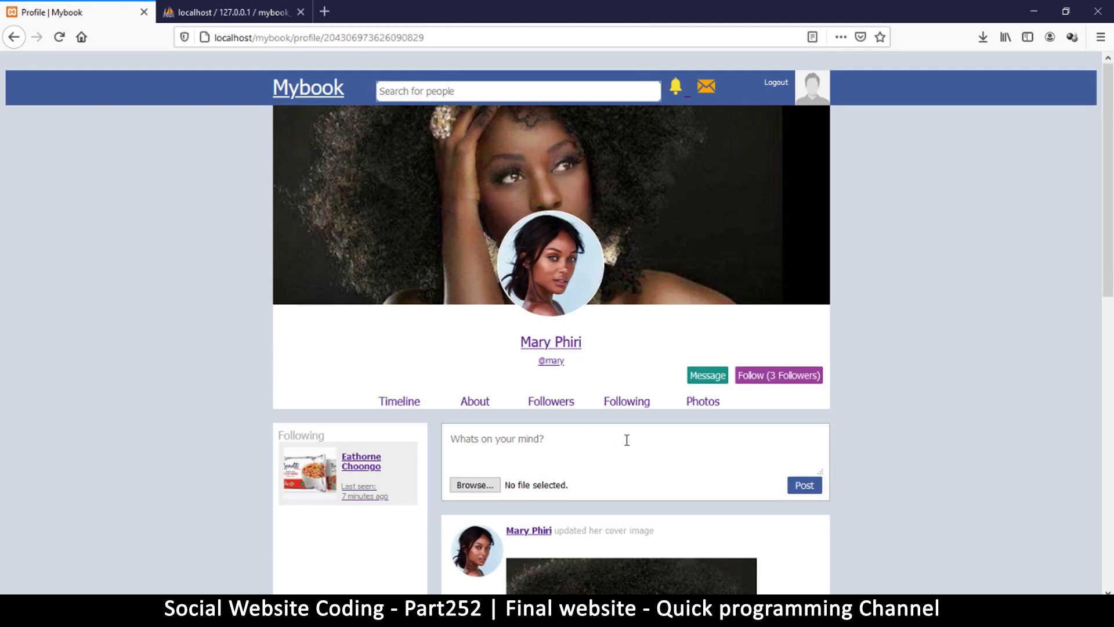
{"action": "left_click", "coordinate": [811, 90]}
{"action": "scroll", "coordinate": [586, 428], "scroll_direction": "down", "scroll_amount": 3}
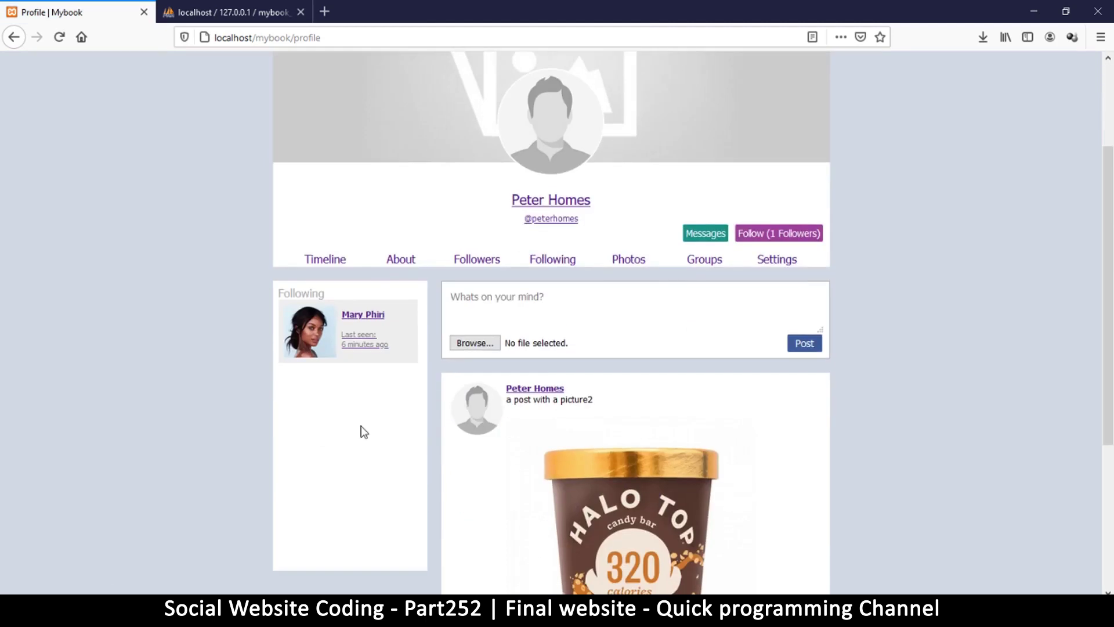
Check the Following list, then browse the home timeline to find her profile-image post.
{"action": "left_click", "coordinate": [567, 261]}
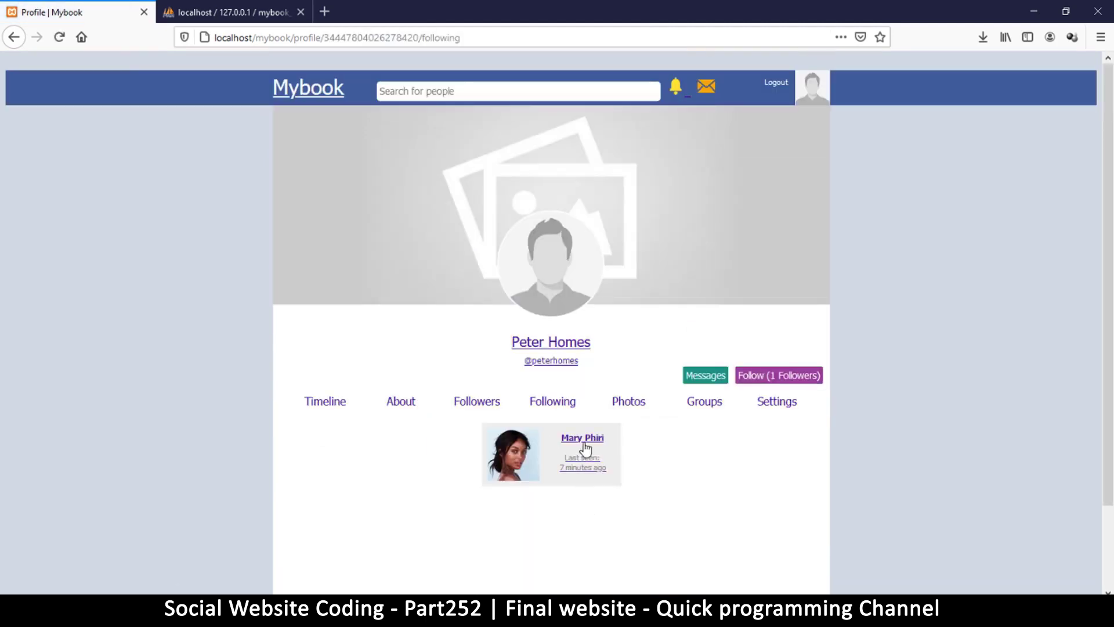
{"action": "left_click", "coordinate": [325, 401]}
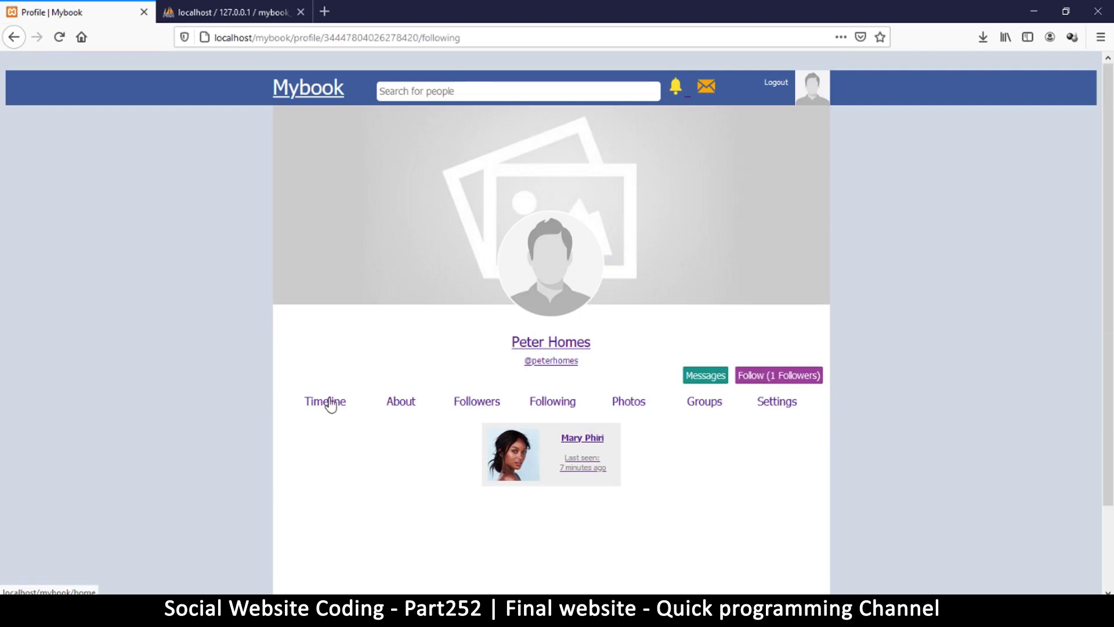
{"action": "scroll", "coordinate": [546, 299], "scroll_direction": "down", "scroll_amount": 12}
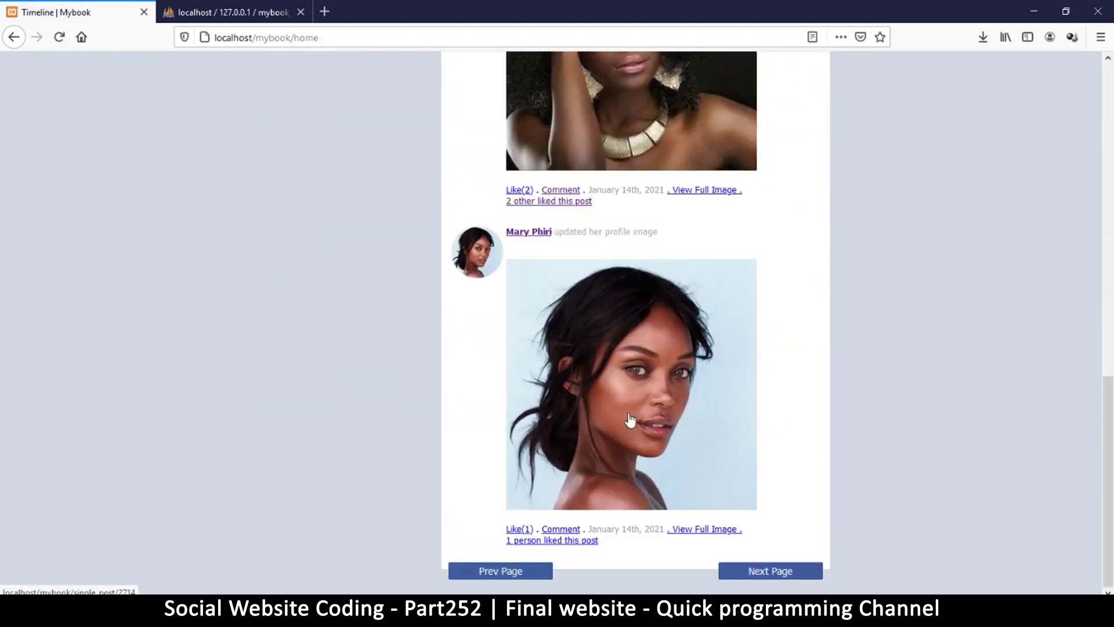
{"action": "scroll", "coordinate": [630, 401], "scroll_direction": "up", "scroll_amount": 2}
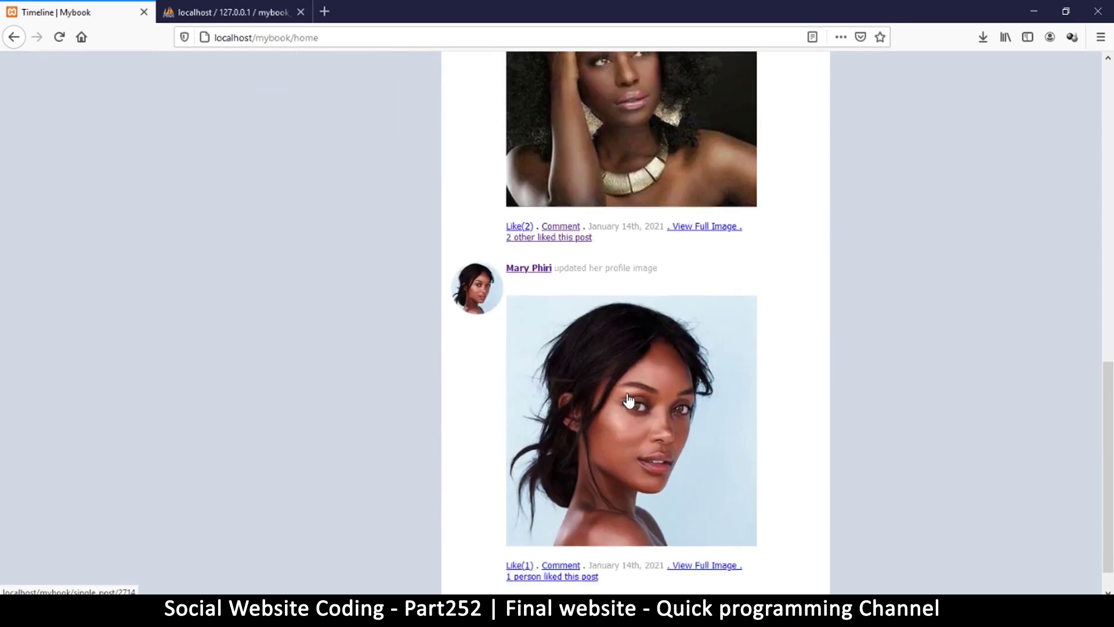
{"action": "scroll", "coordinate": [629, 379], "scroll_direction": "down", "scroll_amount": 2}
Comment 'hey nice picture there' on her profile-image post.
{"action": "left_click", "coordinate": [628, 356]}
{"action": "scroll", "coordinate": [604, 359], "scroll_direction": "down", "scroll_amount": 3}
{"action": "left_click", "coordinate": [442, 497]}
{"action": "type", "text": "hey nice picture there"}
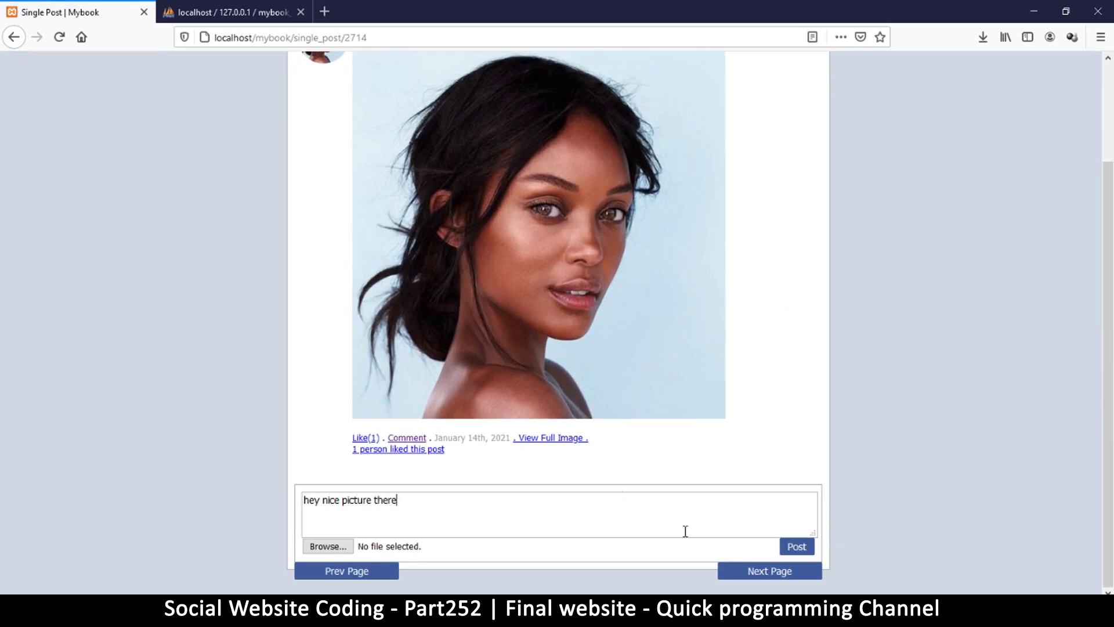
{"action": "left_click", "coordinate": [795, 548]}
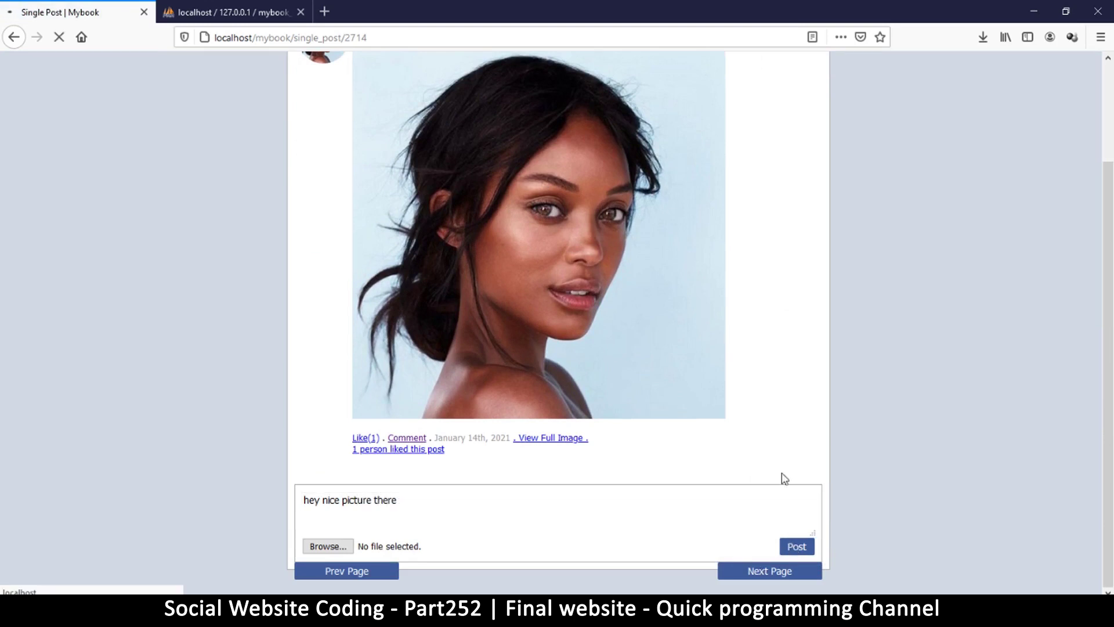
{"action": "scroll", "coordinate": [604, 408], "scroll_direction": "down", "scroll_amount": 4}
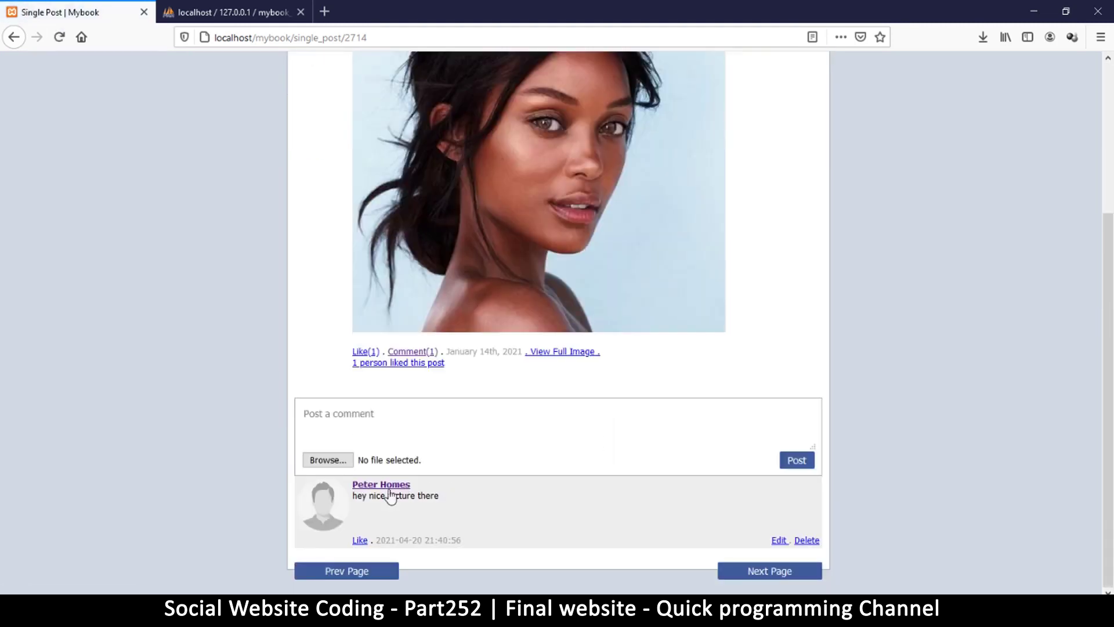
{"action": "scroll", "coordinate": [558, 398], "scroll_direction": "up", "scroll_amount": 4}
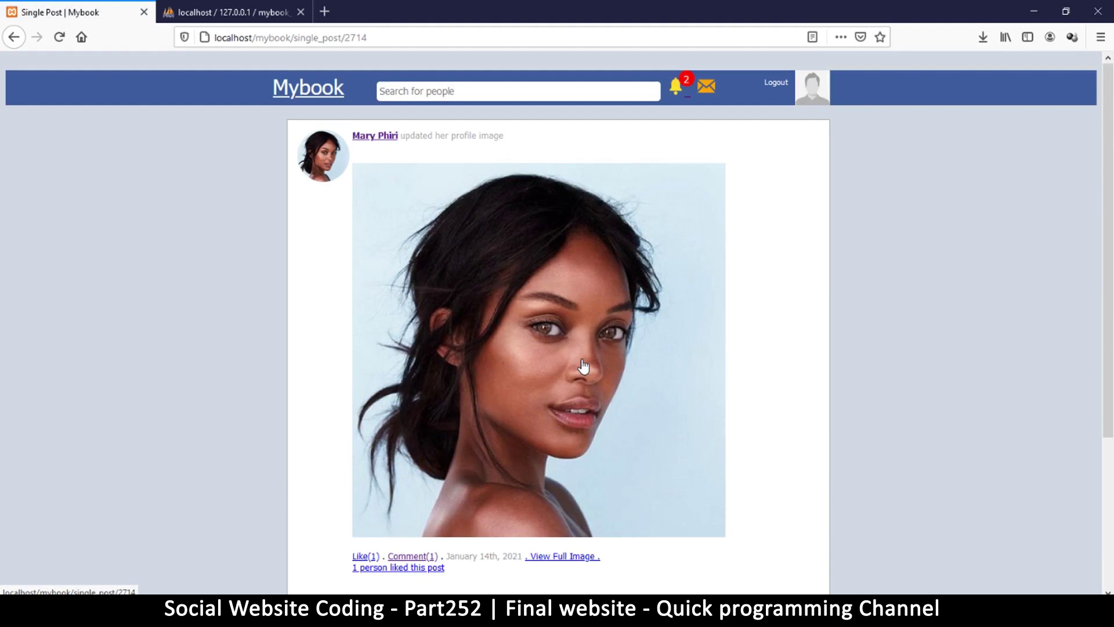
Open the notifications and view the post behind the comment notification.
{"action": "left_click", "coordinate": [677, 89]}
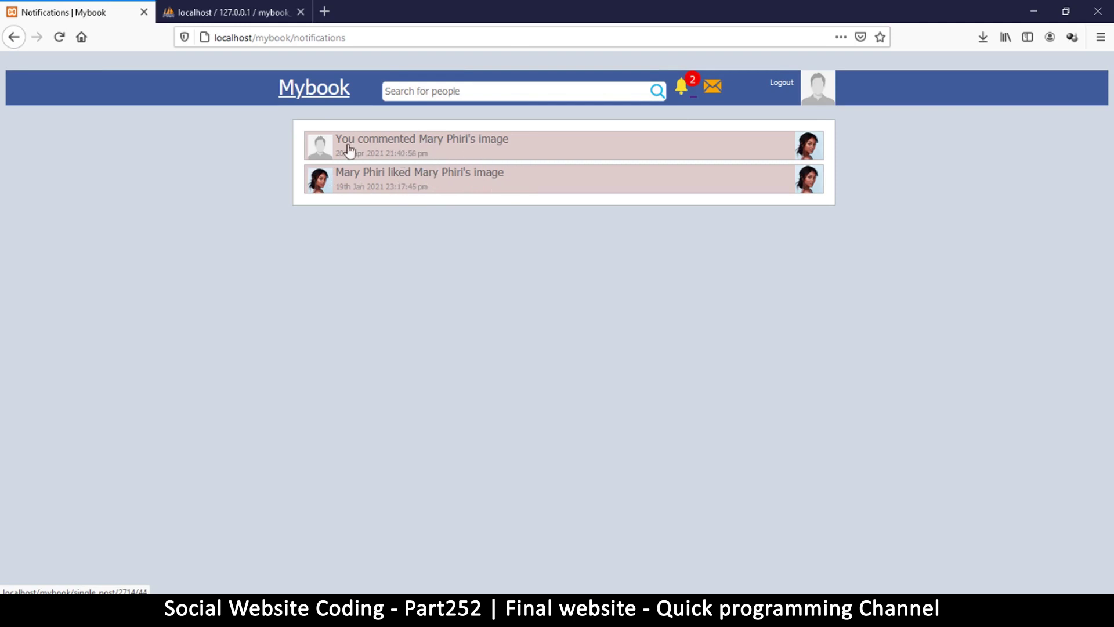
{"action": "left_click", "coordinate": [448, 145]}
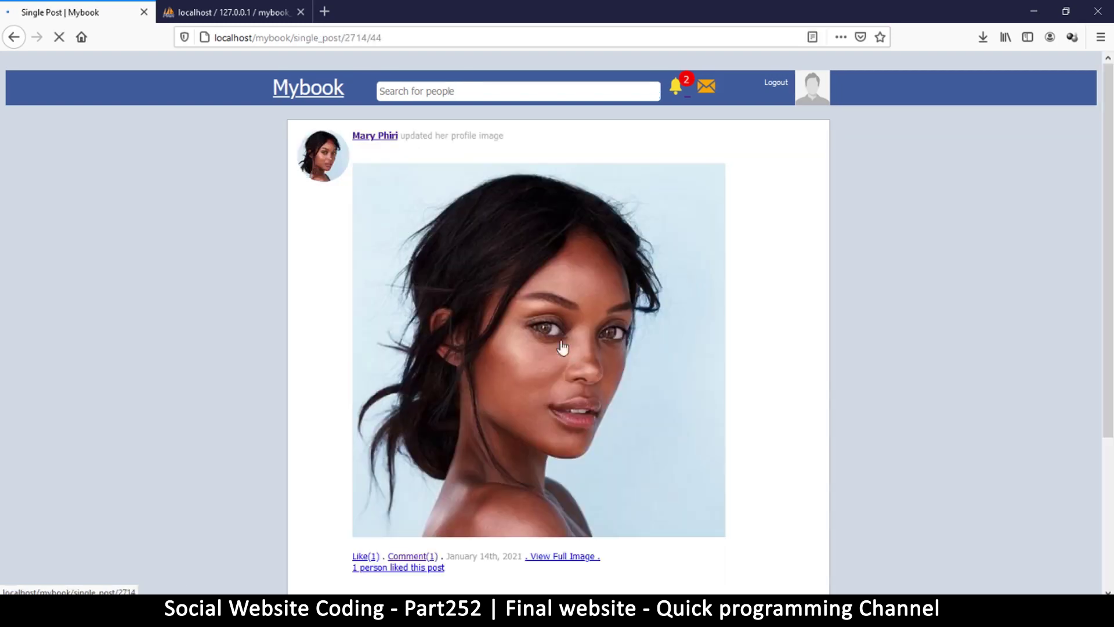
{"action": "scroll", "coordinate": [569, 311], "scroll_direction": "down", "scroll_amount": 3}
{"action": "scroll", "coordinate": [459, 261], "scroll_direction": "up", "scroll_amount": 4}
{"action": "left_click", "coordinate": [13, 38]}
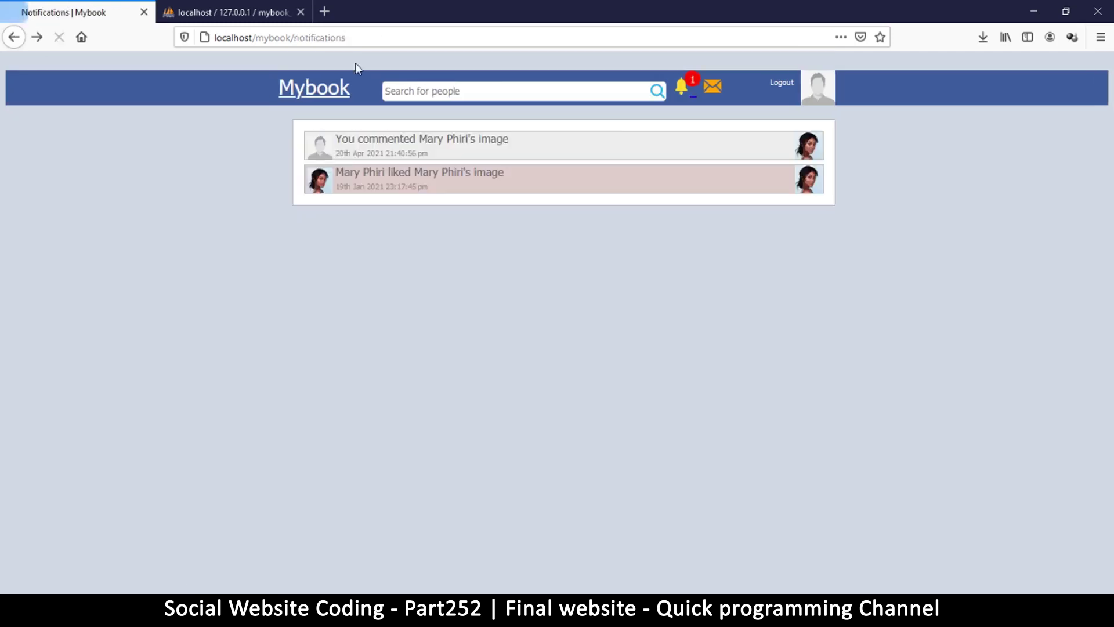
View the post from the like notification, then return to your own profile.
{"action": "left_click", "coordinate": [443, 186]}
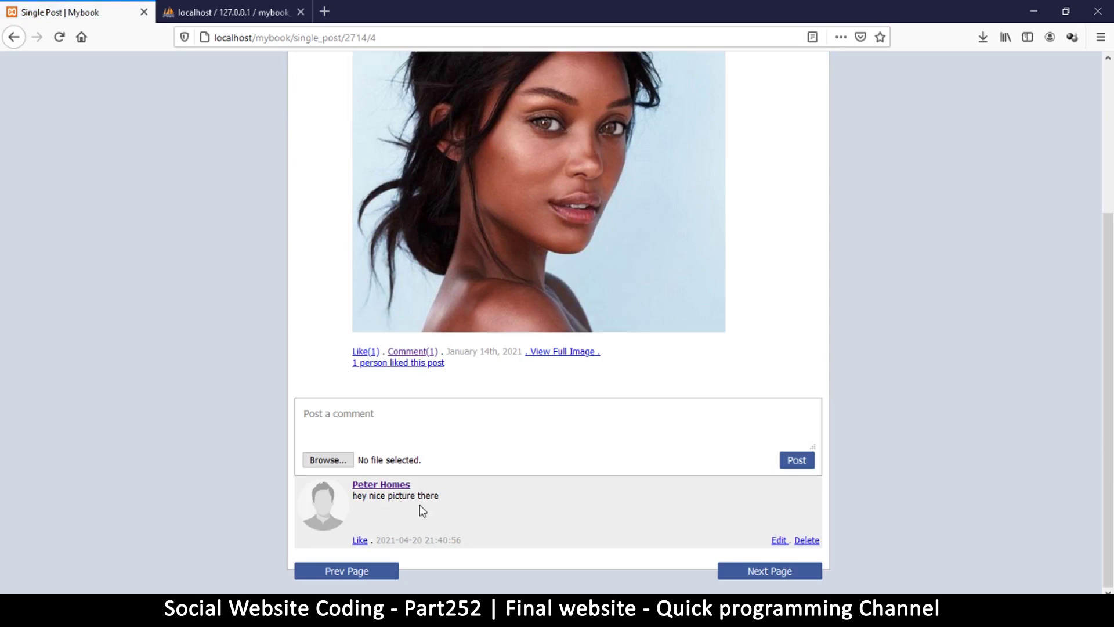
{"action": "scroll", "coordinate": [831, 444], "scroll_direction": "up", "scroll_amount": 3}
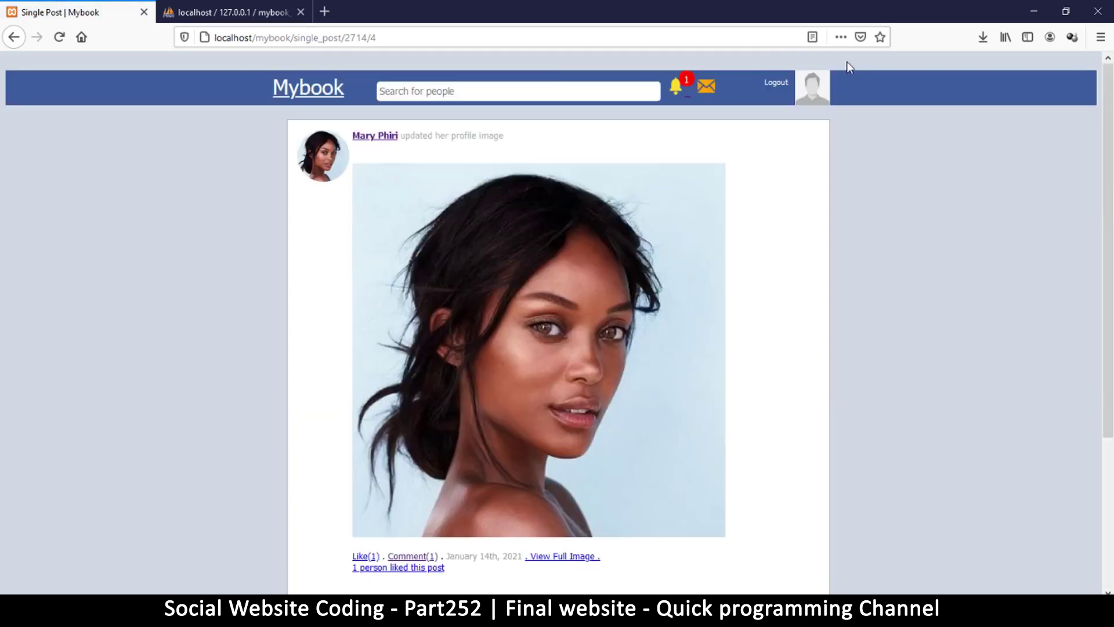
{"action": "left_click", "coordinate": [676, 87]}
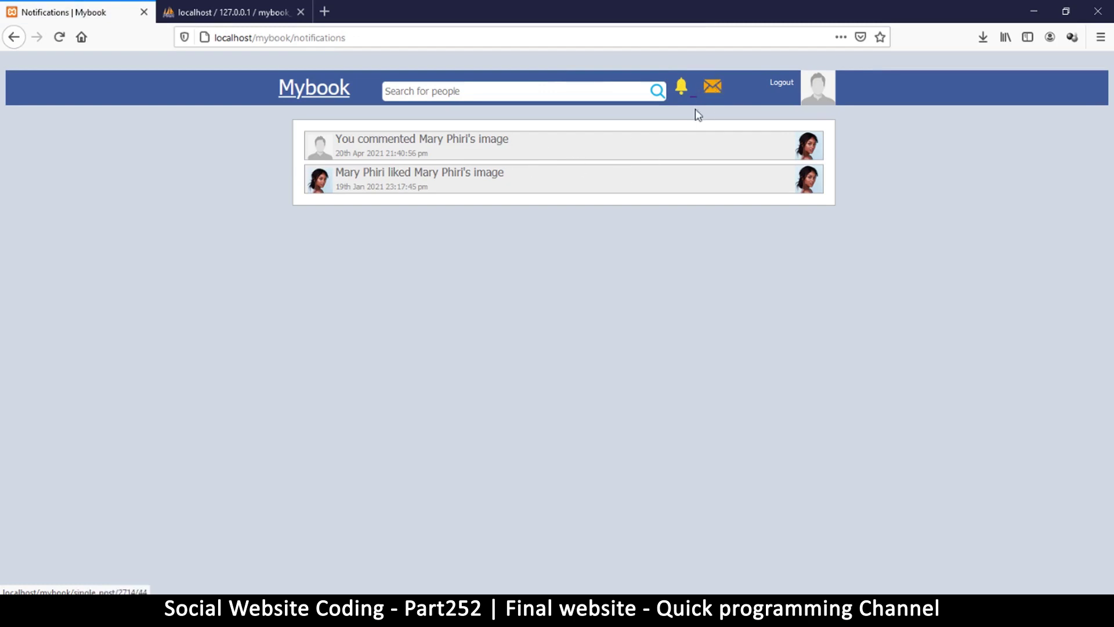
{"action": "left_click", "coordinate": [821, 89]}
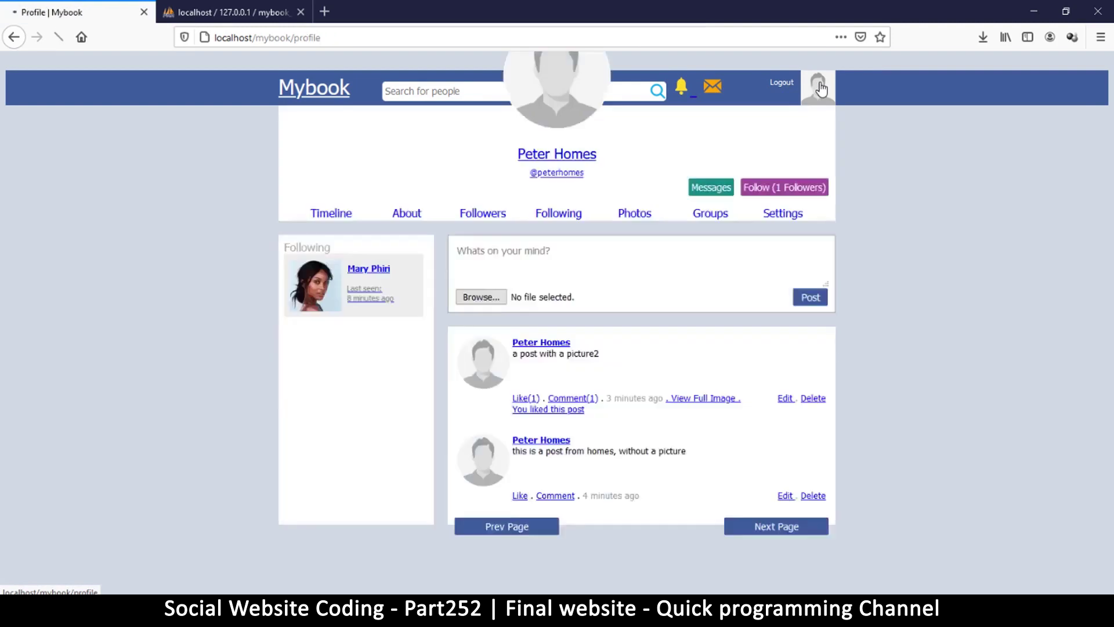
Open the followed user's profile and start a conversation with her.
{"action": "scroll", "coordinate": [451, 373], "scroll_direction": "down", "scroll_amount": 4}
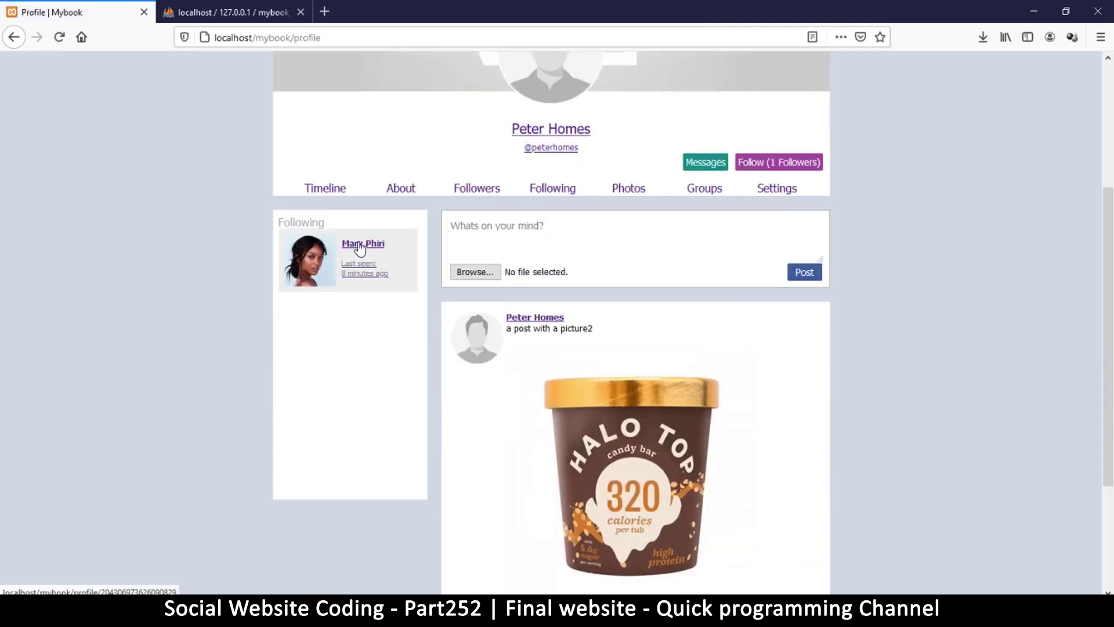
{"action": "left_click", "coordinate": [360, 243]}
{"action": "scroll", "coordinate": [780, 368], "scroll_direction": "down", "scroll_amount": 3}
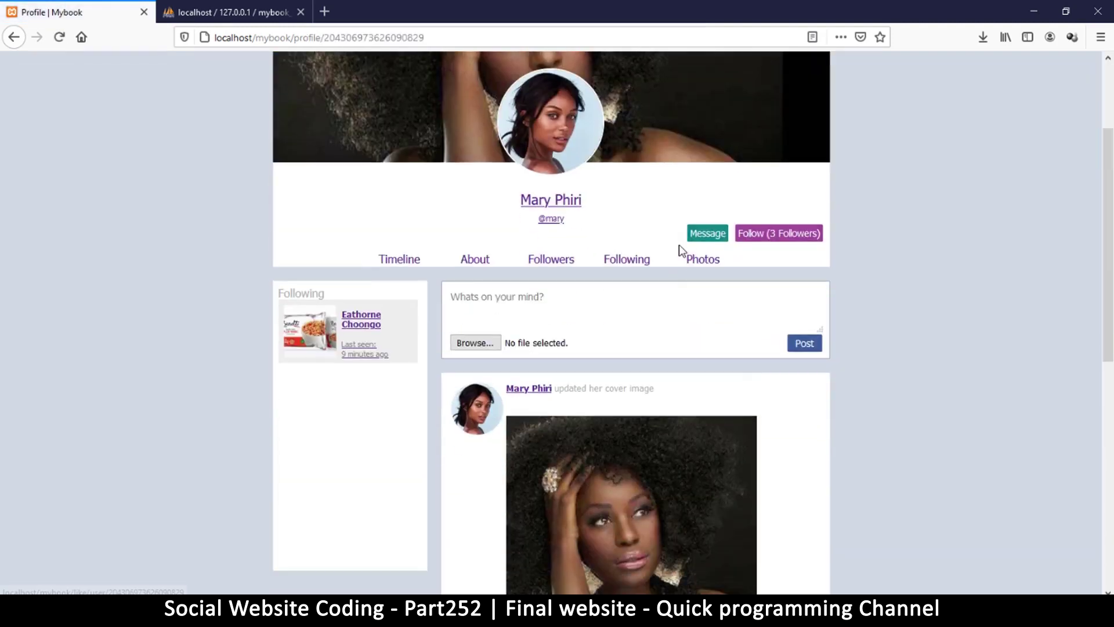
{"action": "left_click", "coordinate": [700, 234]}
Send a 'hey there' greeting addressed to her, then 'how are you doing?'.
{"action": "left_click", "coordinate": [462, 239]}
{"action": "type", "text": "hey there mary"}
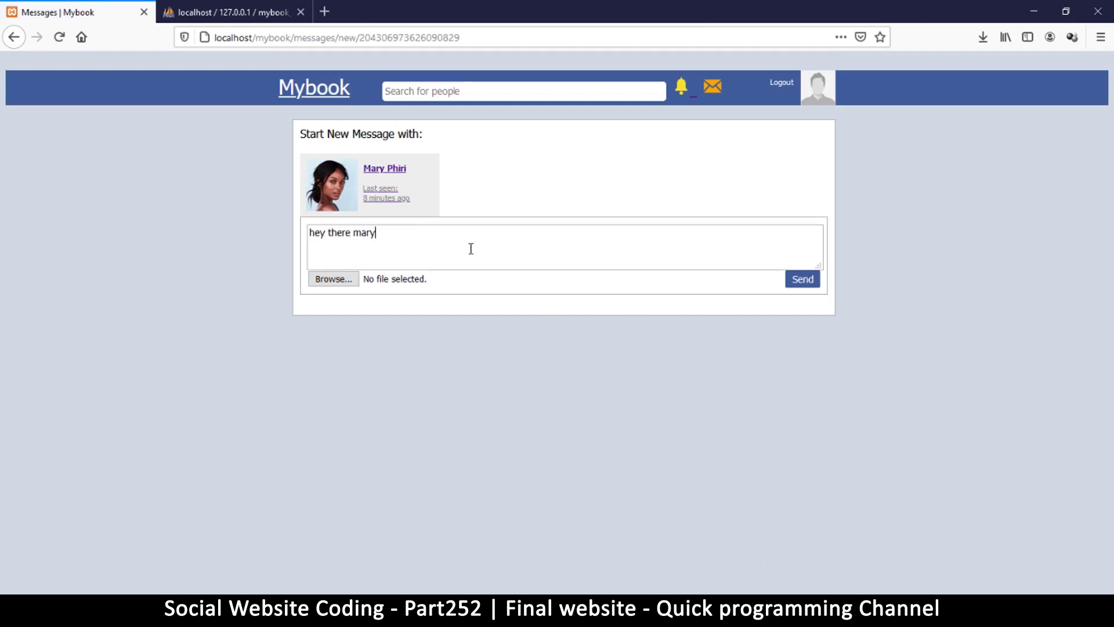
{"action": "left_click", "coordinate": [802, 279]}
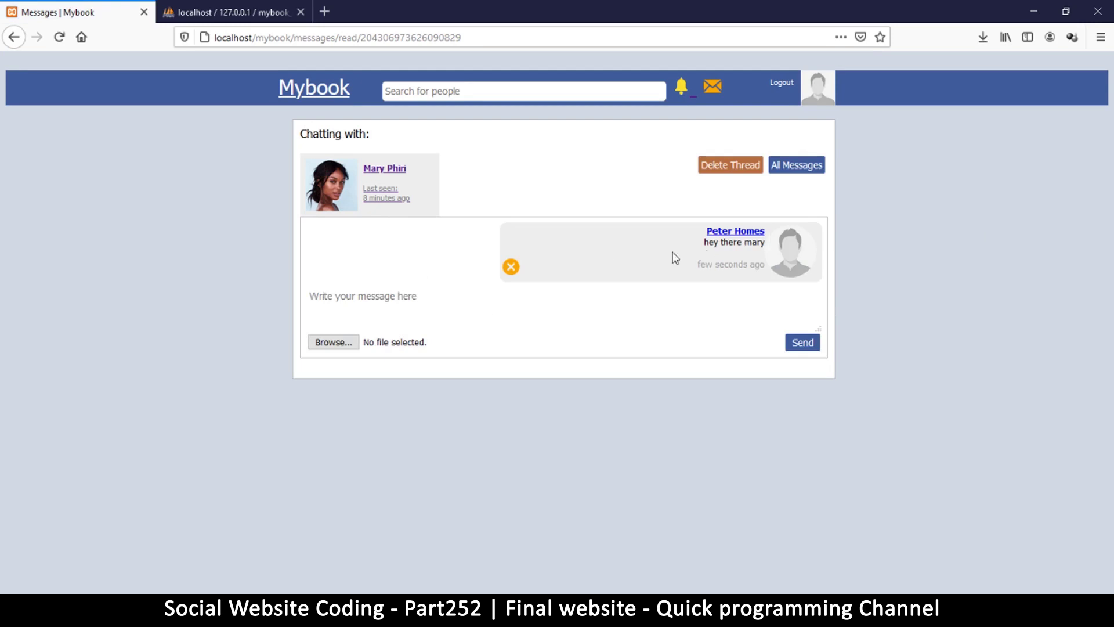
{"action": "left_click", "coordinate": [501, 321]}
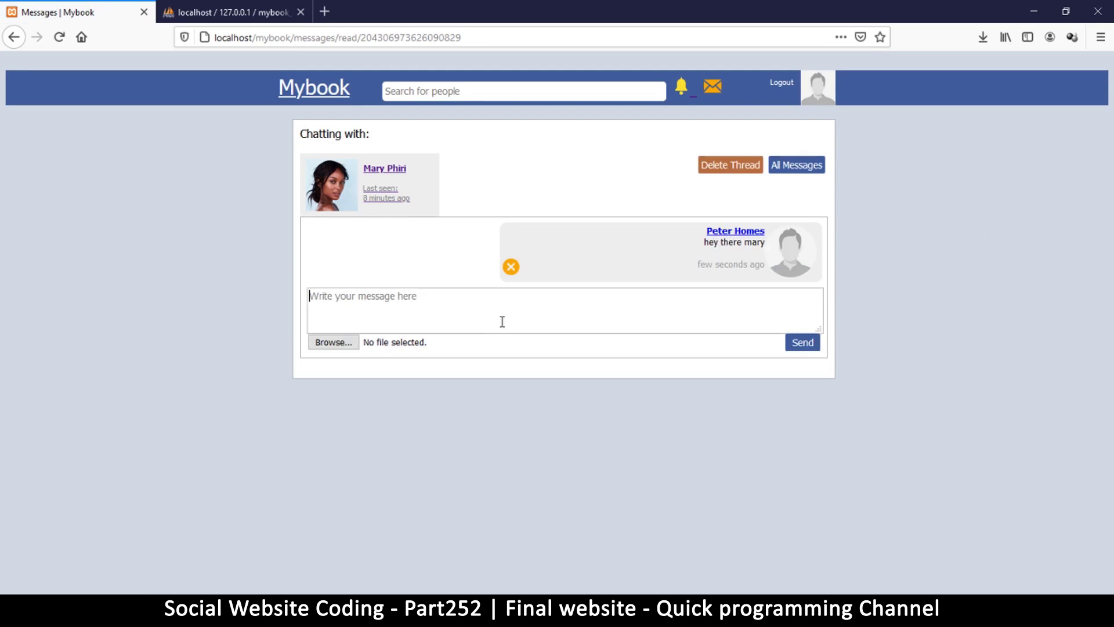
{"action": "type", "text": "how are you doing?"}
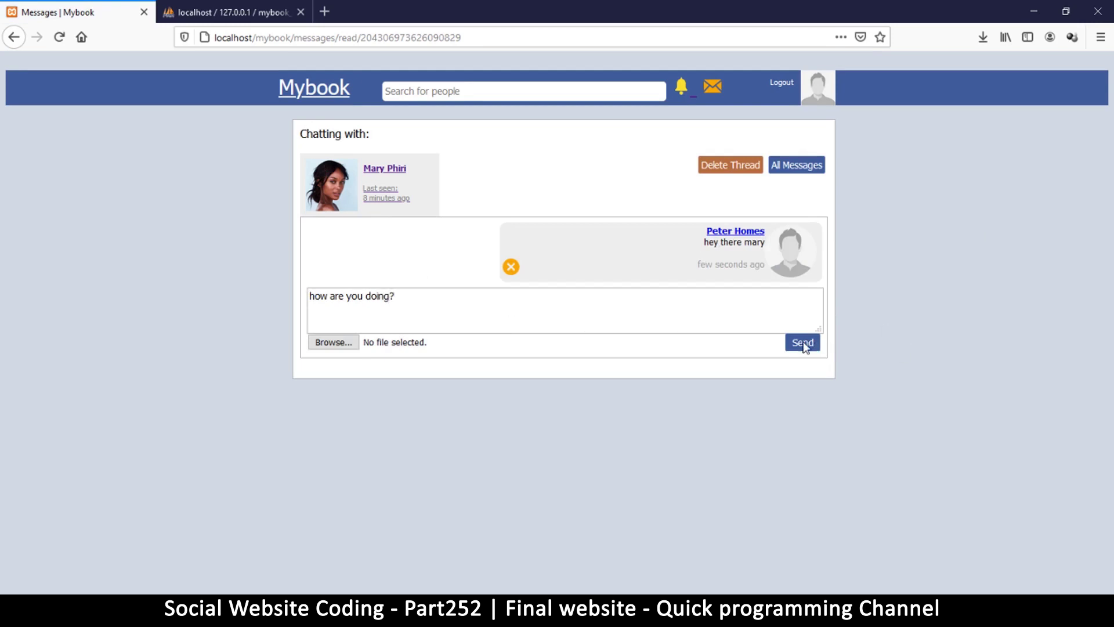
{"action": "left_click", "coordinate": [804, 345]}
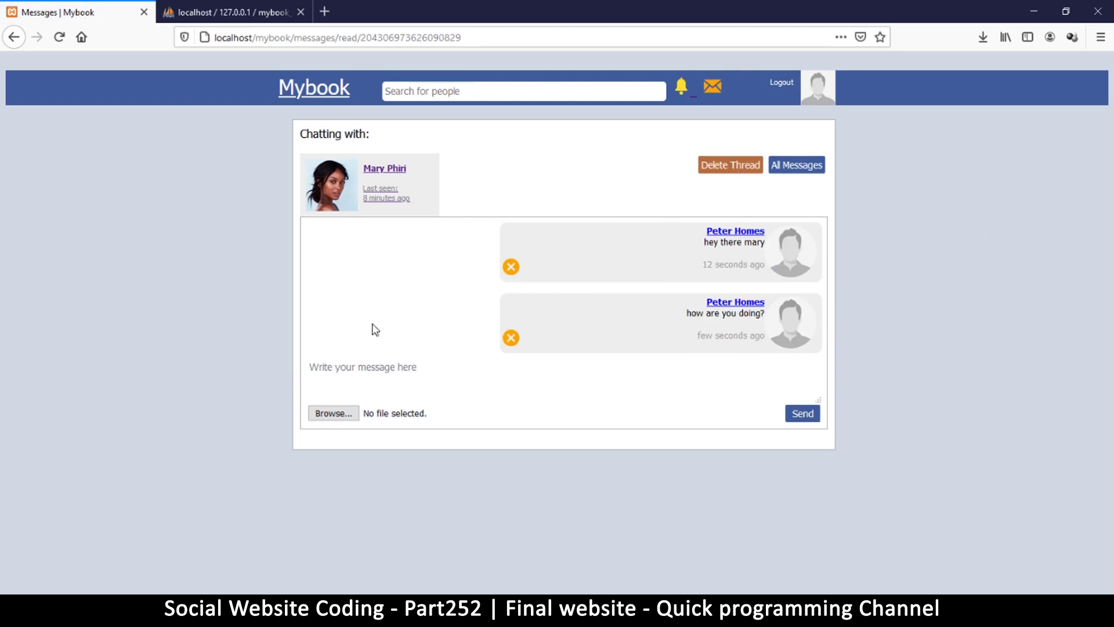
Send the banetti-foods.jpg picture captioned 'some food' in the chat.
{"action": "left_click", "coordinate": [334, 413]}
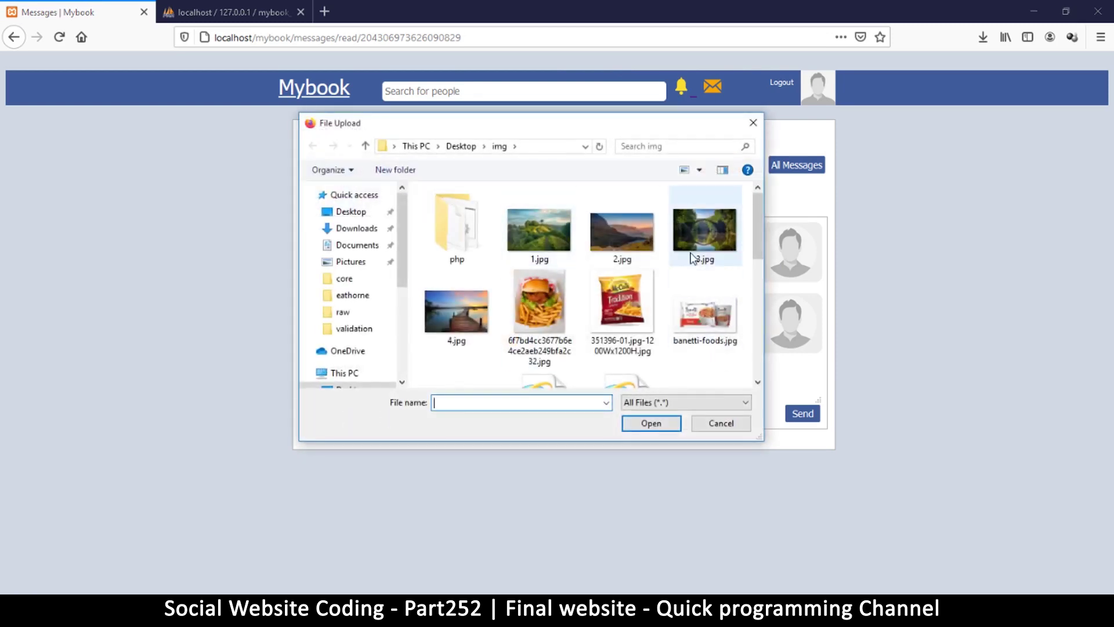
{"action": "double_click", "coordinate": [709, 321]}
{"action": "left_click", "coordinate": [441, 374]}
{"action": "type", "text": "some"}
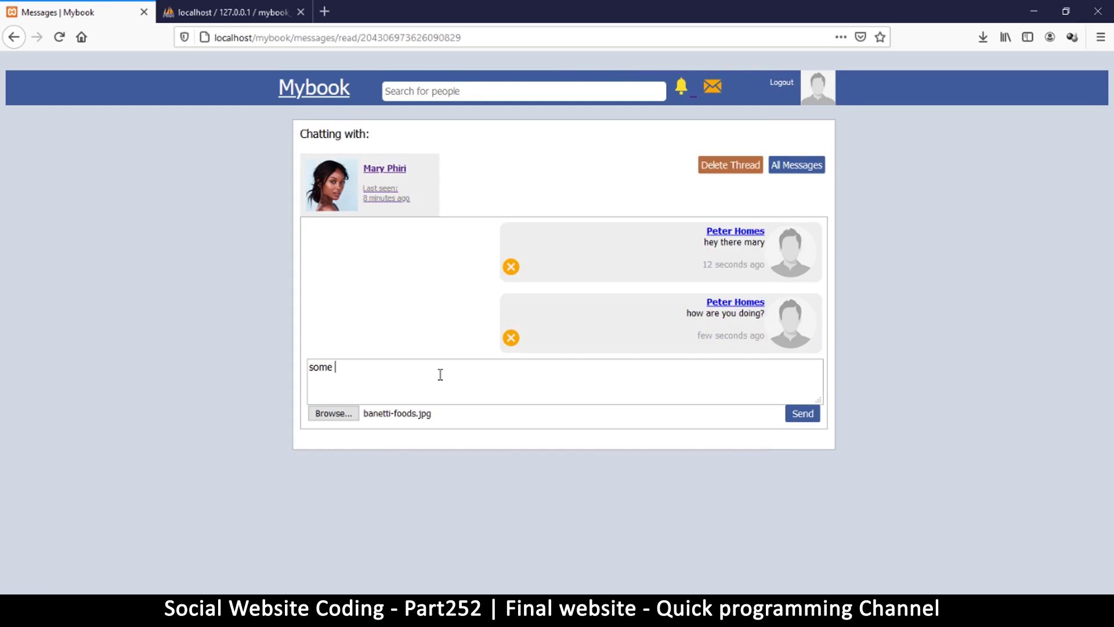
{"action": "left_click", "coordinate": [802, 415]}
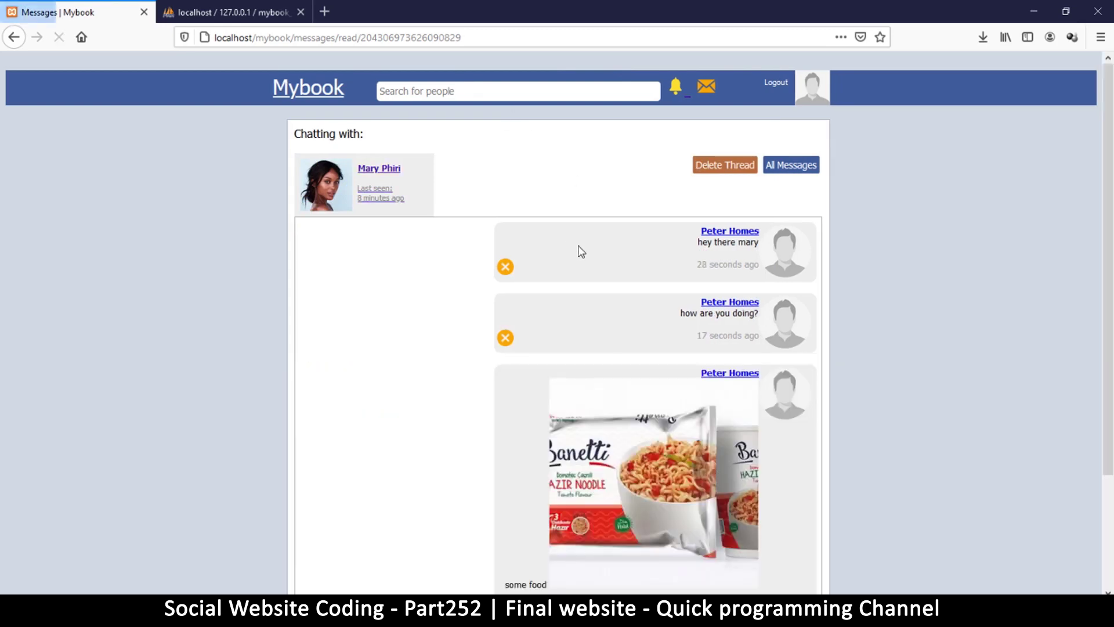
{"action": "scroll", "coordinate": [579, 251], "scroll_direction": "down", "scroll_amount": 3}
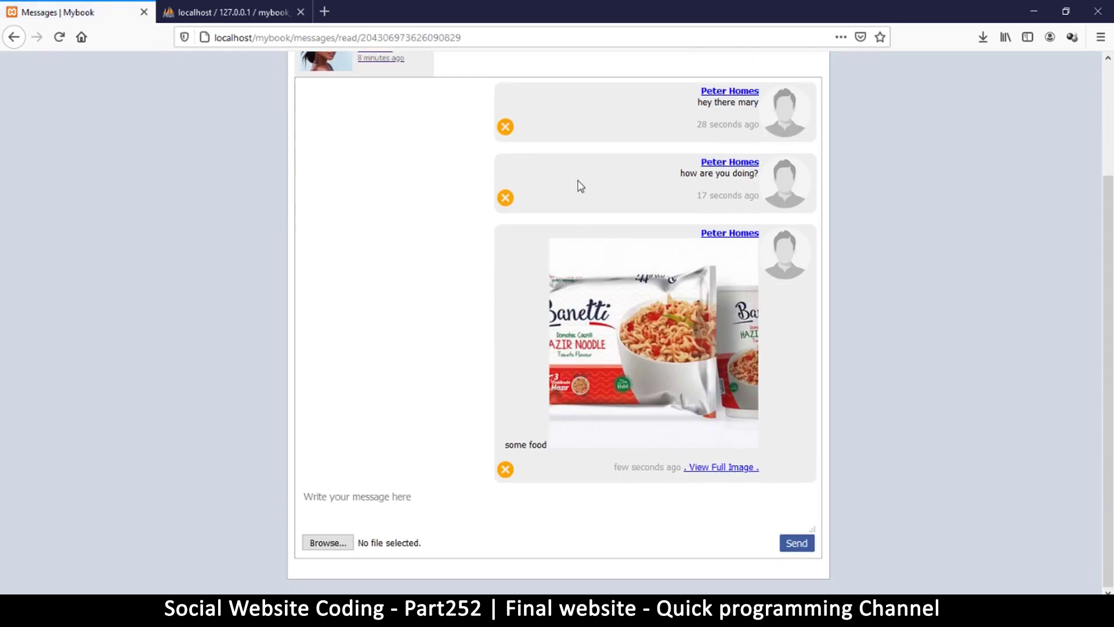
{"action": "scroll", "coordinate": [570, 189], "scroll_direction": "up", "scroll_amount": 3}
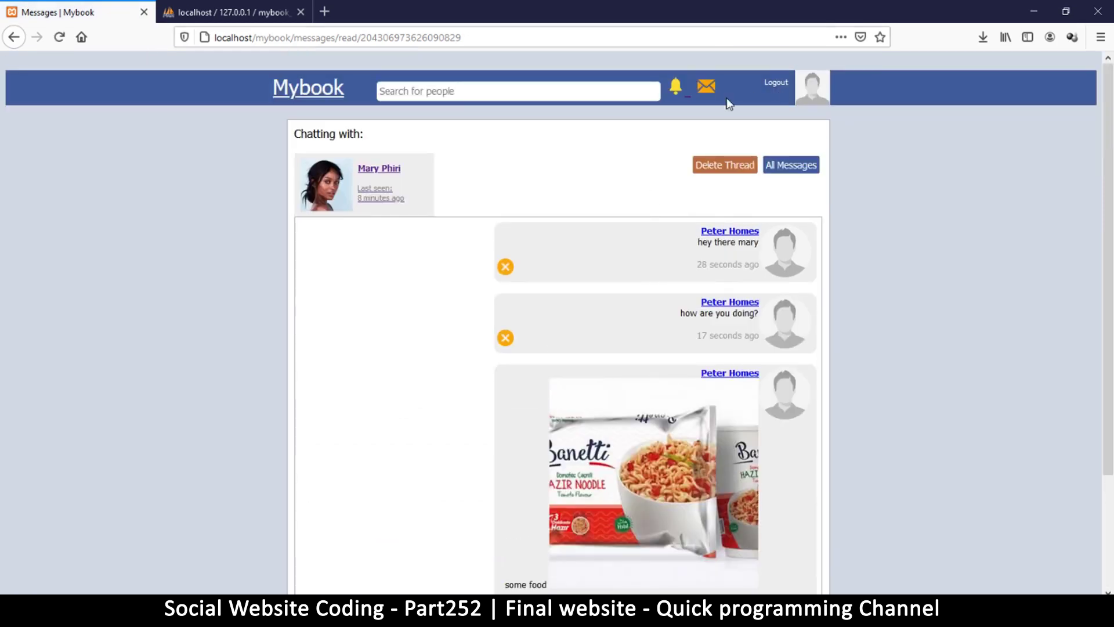
{"action": "left_click", "coordinate": [812, 90]}
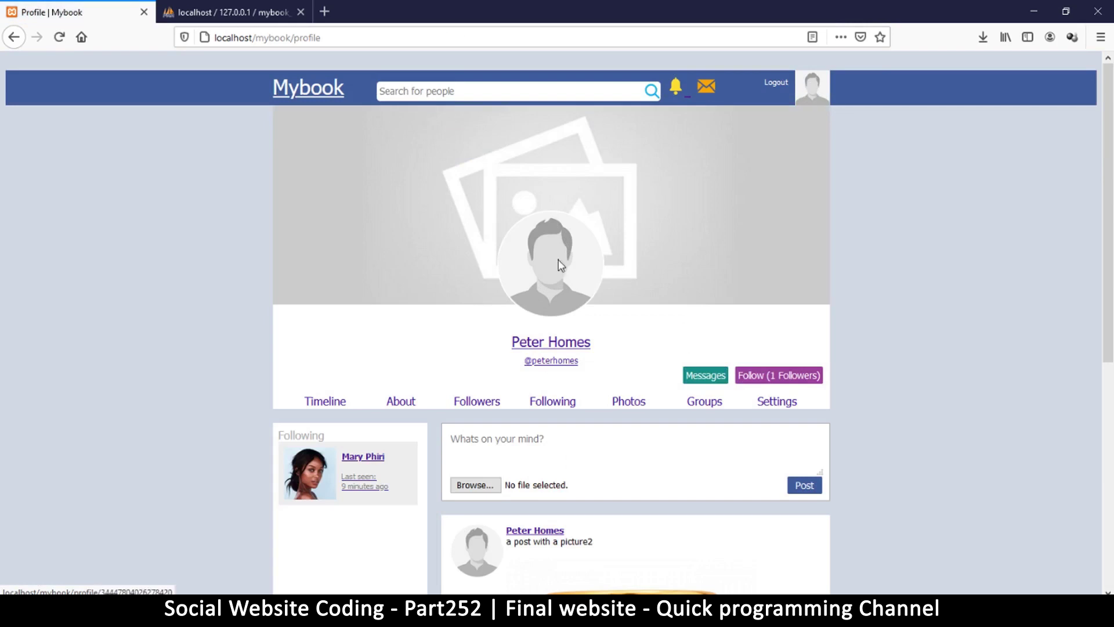
Create a Public group named 'Car Drifters' from the profile's Groups page.
{"action": "scroll", "coordinate": [604, 311], "scroll_direction": "down", "scroll_amount": 7}
{"action": "scroll", "coordinate": [700, 256], "scroll_direction": "up", "scroll_amount": 5}
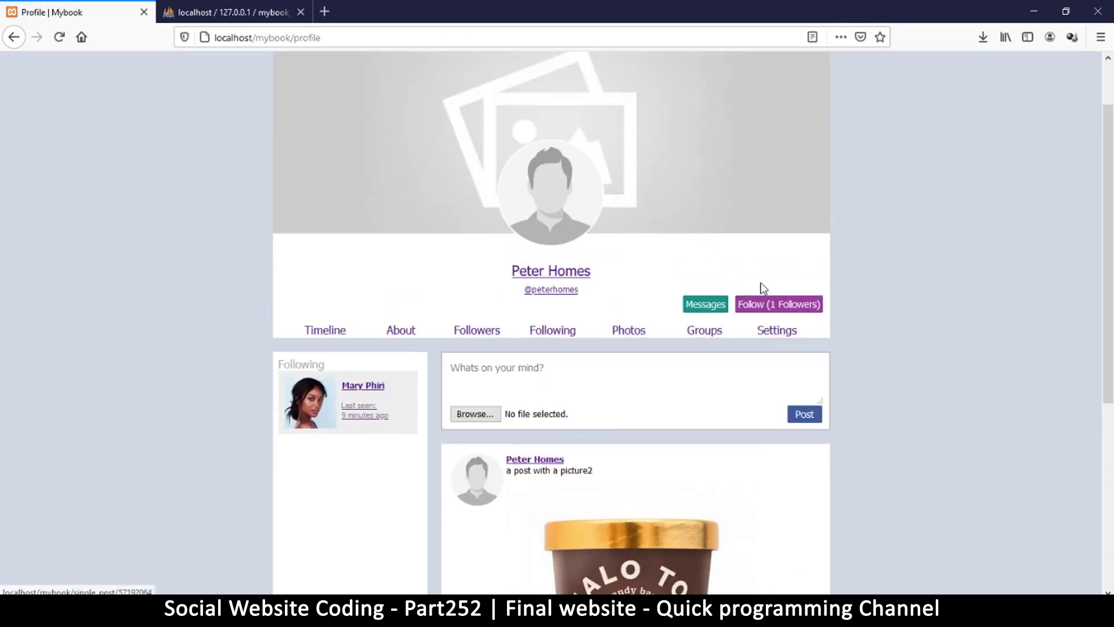
{"action": "left_click", "coordinate": [628, 333]}
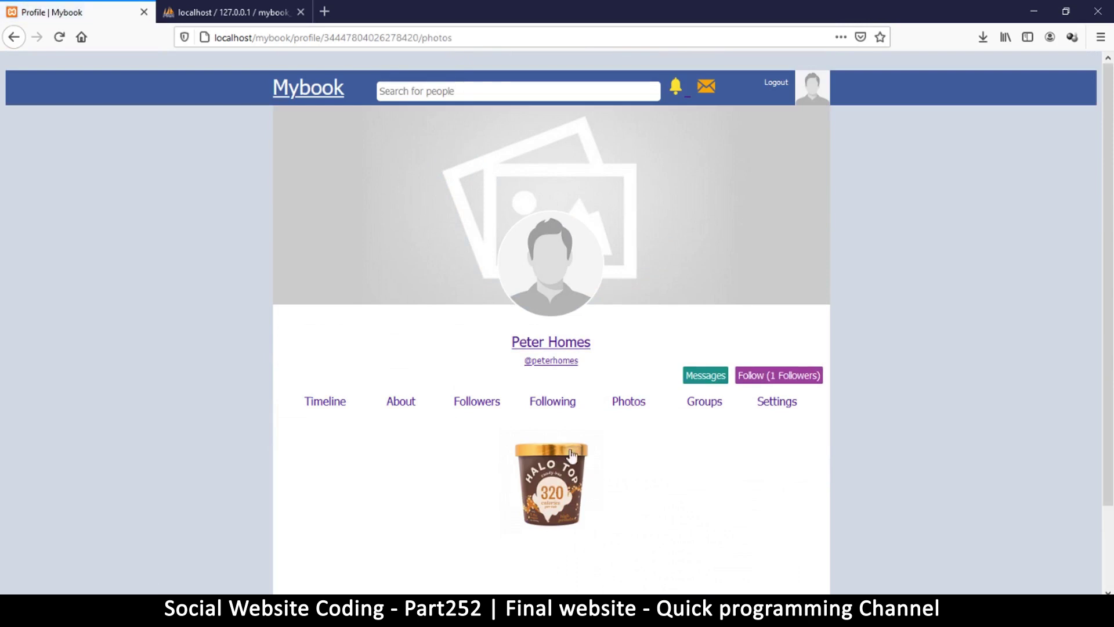
{"action": "left_click", "coordinate": [705, 401]}
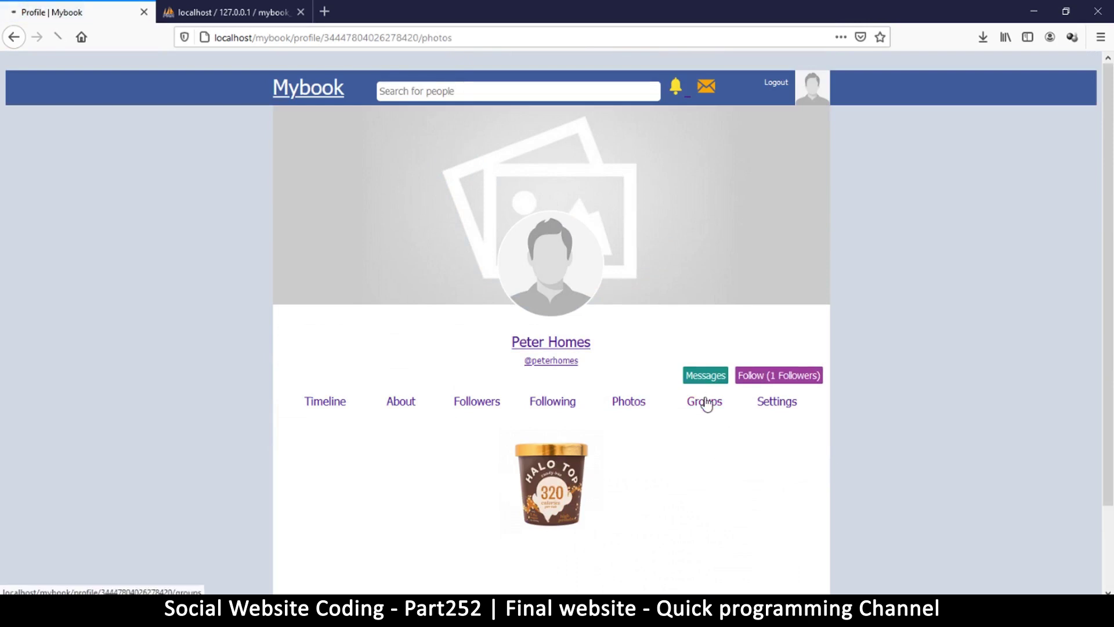
{"action": "scroll", "coordinate": [667, 406], "scroll_direction": "down", "scroll_amount": 3}
{"action": "left_click", "coordinate": [540, 341]}
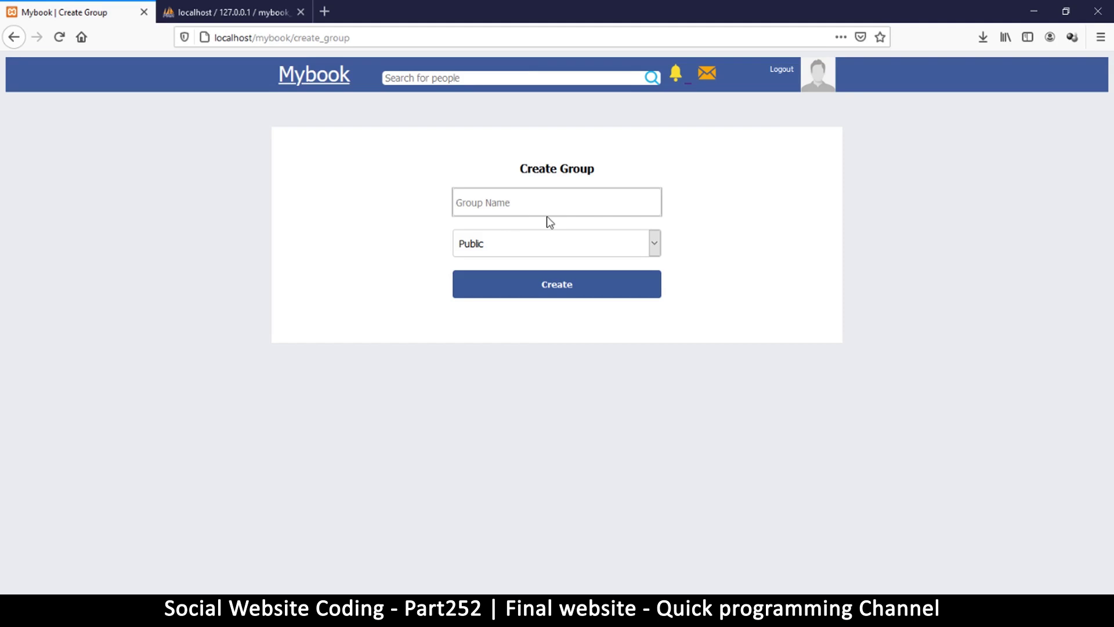
{"action": "type", "text": "Car Drifters"}
{"action": "left_click", "coordinate": [548, 256]}
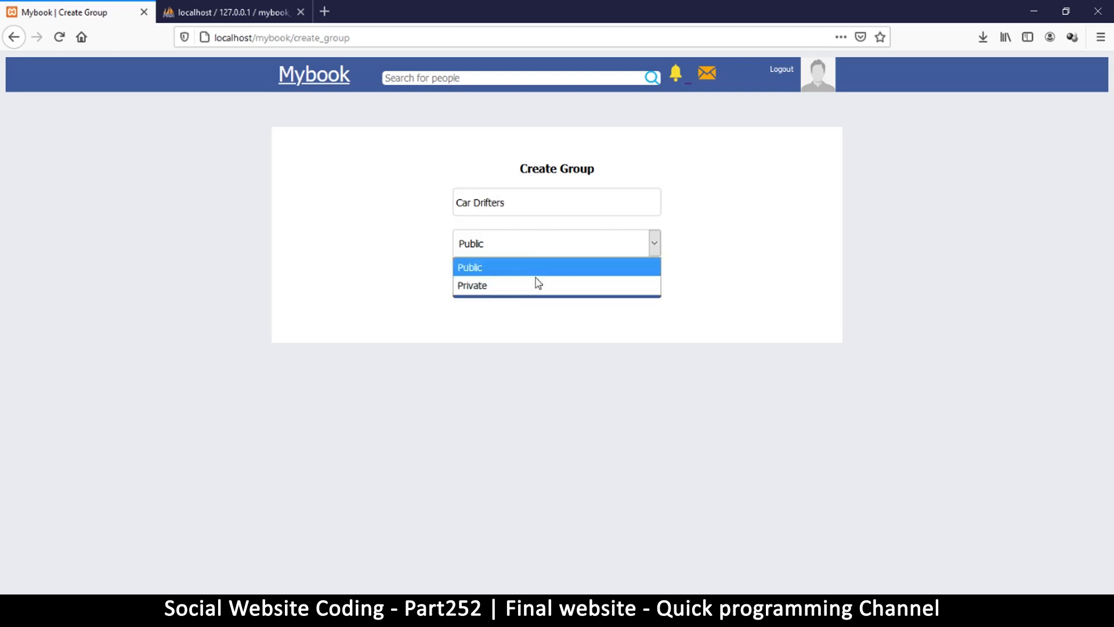
{"action": "left_click", "coordinate": [693, 277]}
{"action": "left_click", "coordinate": [551, 284]}
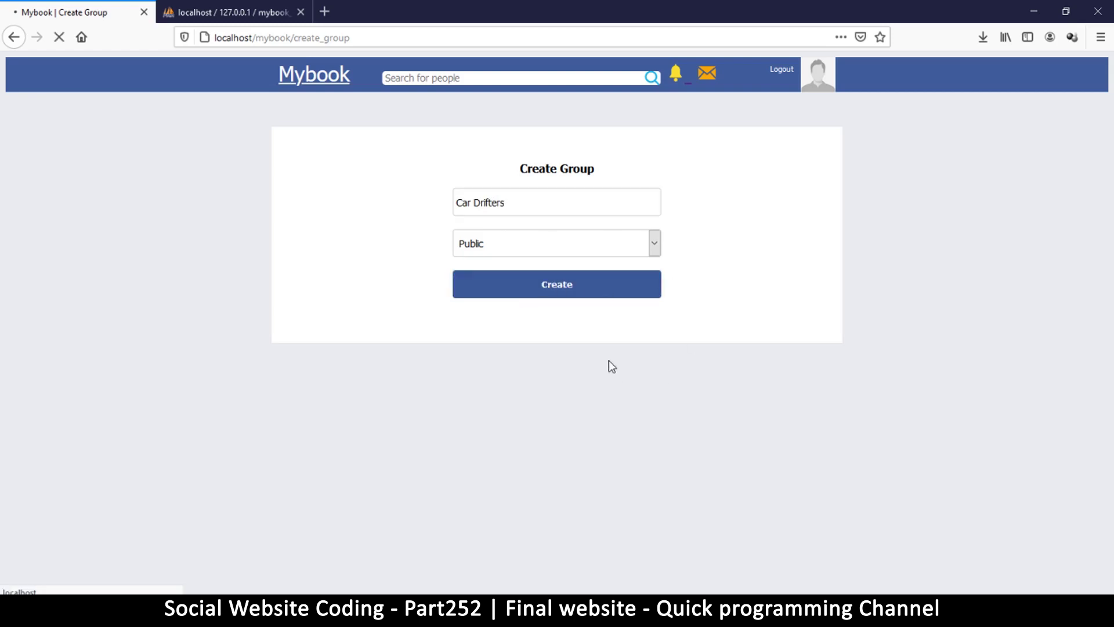
{"action": "scroll", "coordinate": [700, 232], "scroll_direction": "down", "scroll_amount": 3}
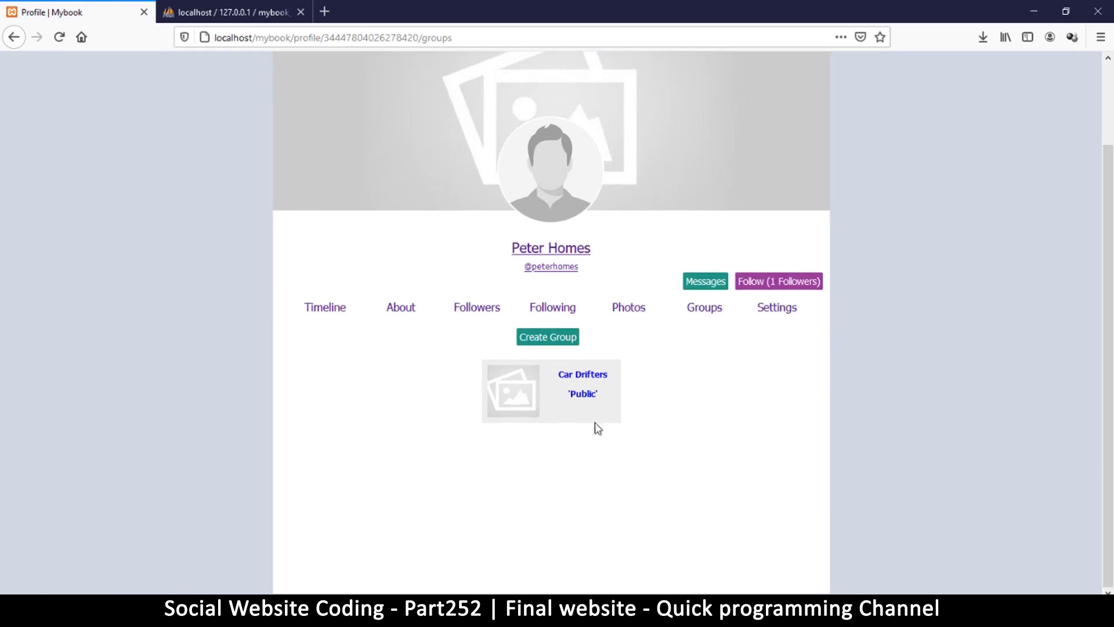
Set veggy_resized.jpg as the Car Drifters group cover image.
{"action": "left_click", "coordinate": [584, 377]}
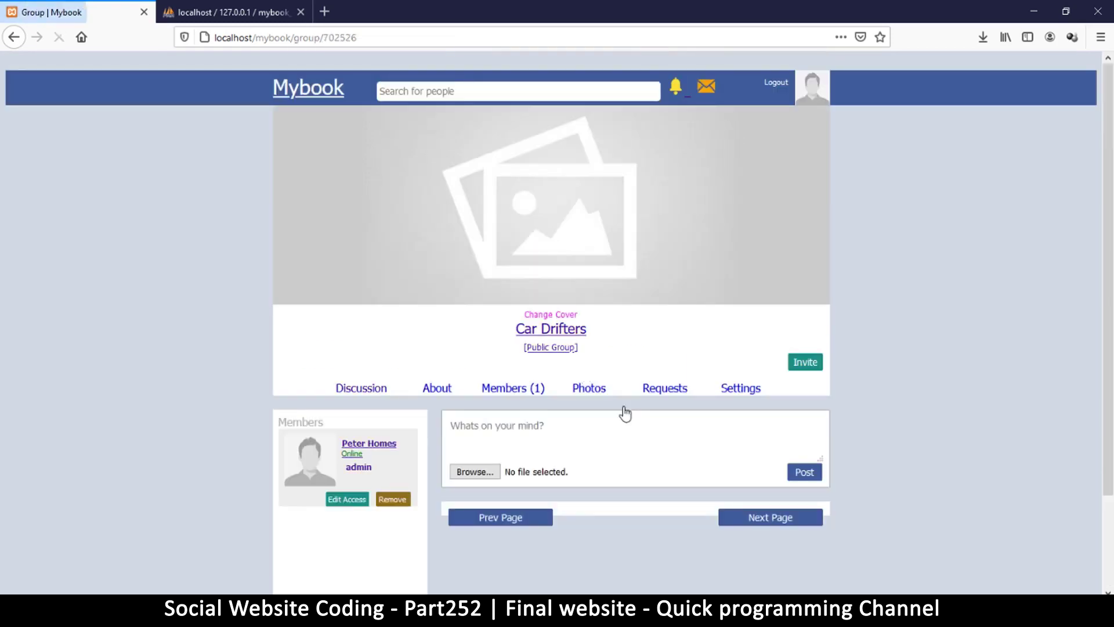
{"action": "left_click", "coordinate": [549, 315]}
{"action": "left_click", "coordinate": [378, 136]}
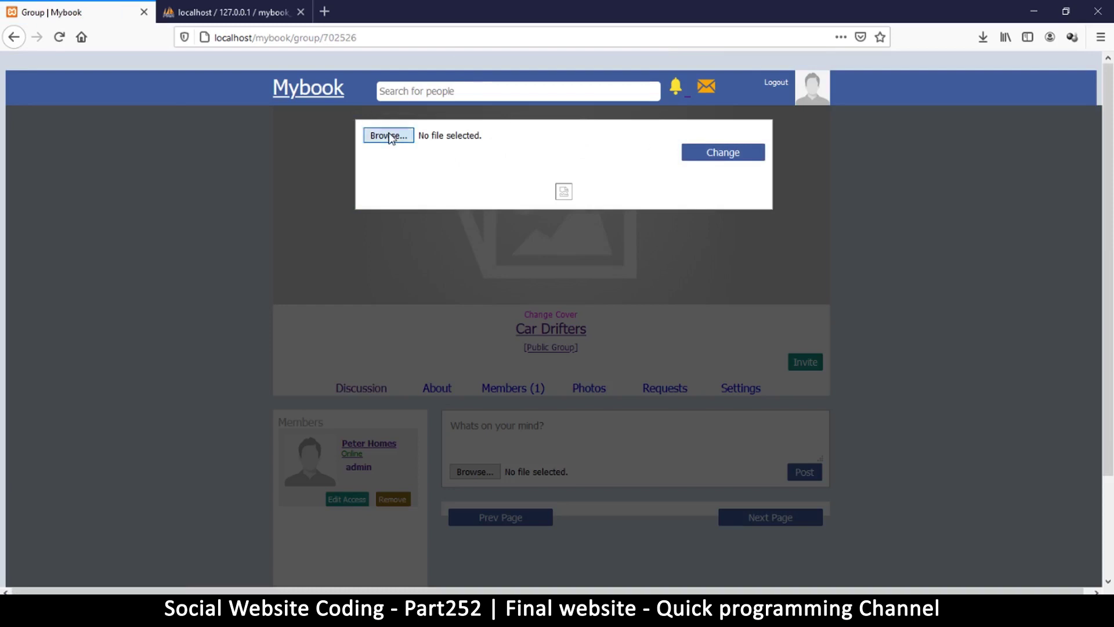
{"action": "scroll", "coordinate": [557, 301], "scroll_direction": "down", "scroll_amount": 3}
{"action": "scroll", "coordinate": [557, 302], "scroll_direction": "up", "scroll_amount": 2}
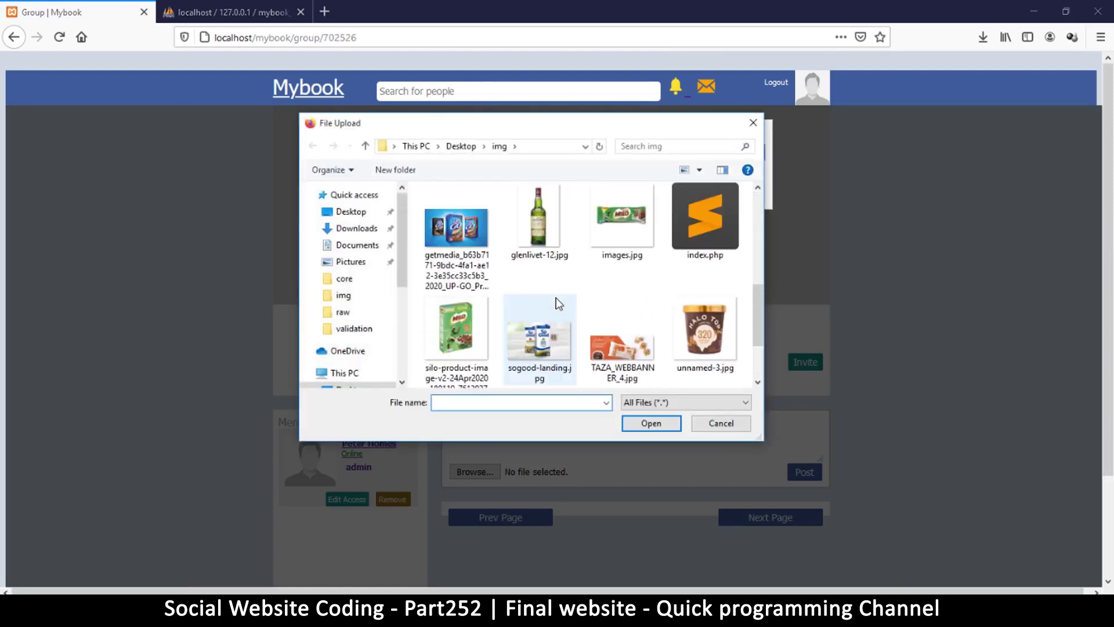
{"action": "scroll", "coordinate": [557, 302], "scroll_direction": "down", "scroll_amount": 2}
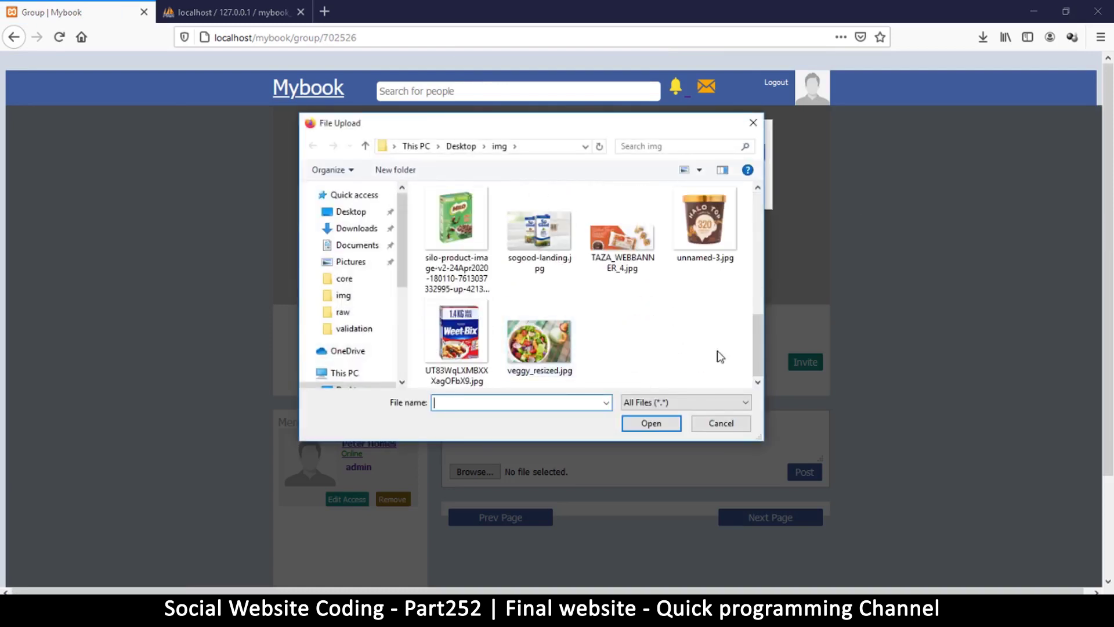
{"action": "double_click", "coordinate": [543, 340]}
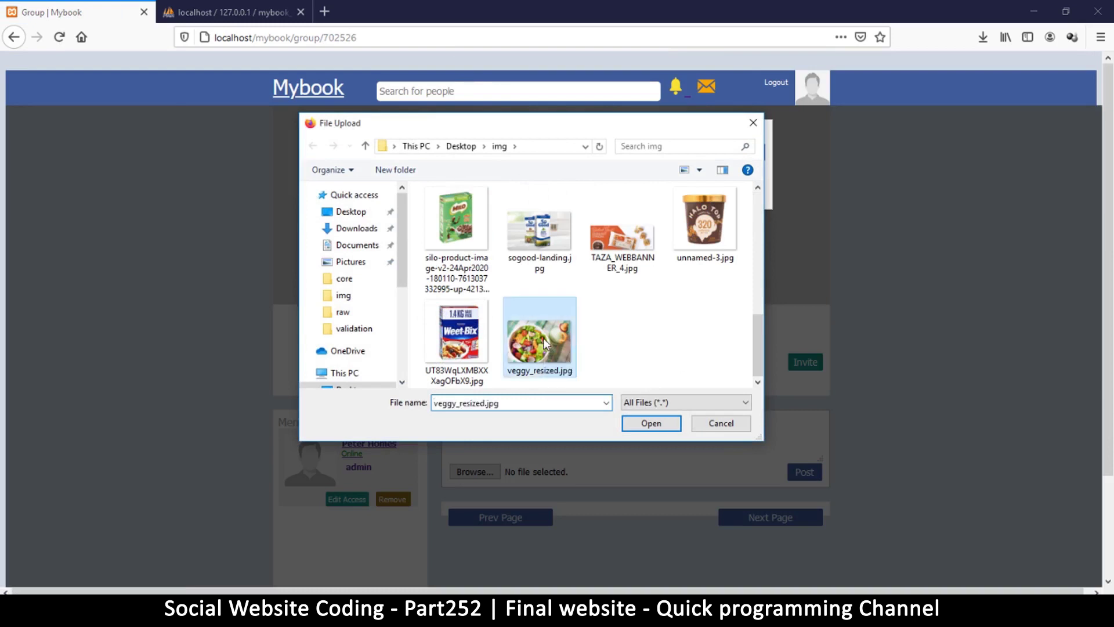
{"action": "left_click", "coordinate": [707, 152]}
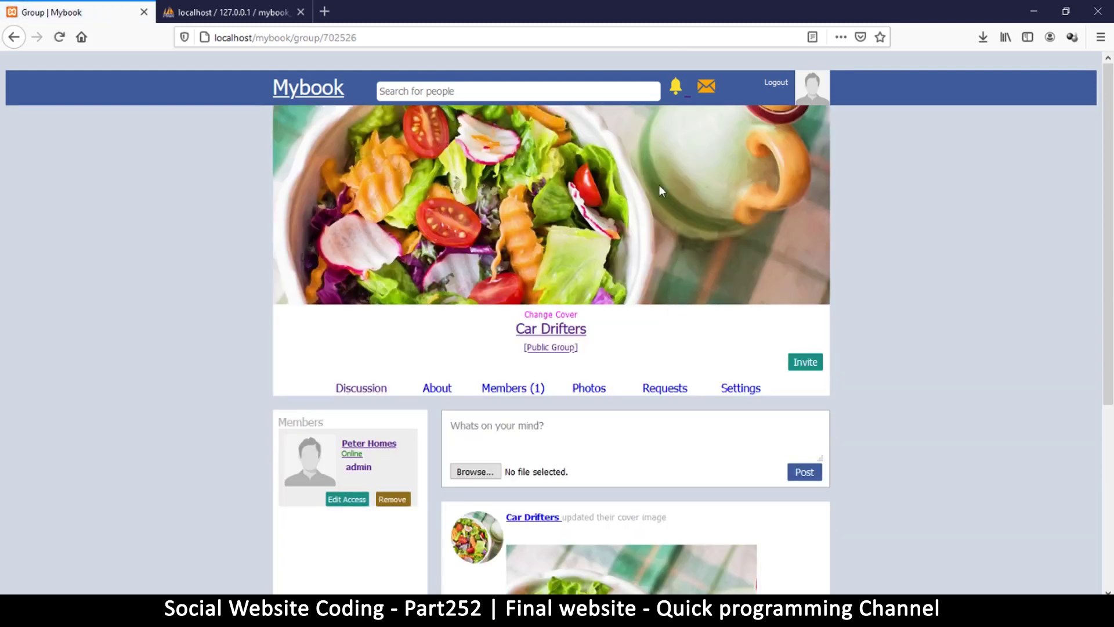
Review the automatic cover-update post in the group's feed.
{"action": "scroll", "coordinate": [736, 232], "scroll_direction": "down", "scroll_amount": 5}
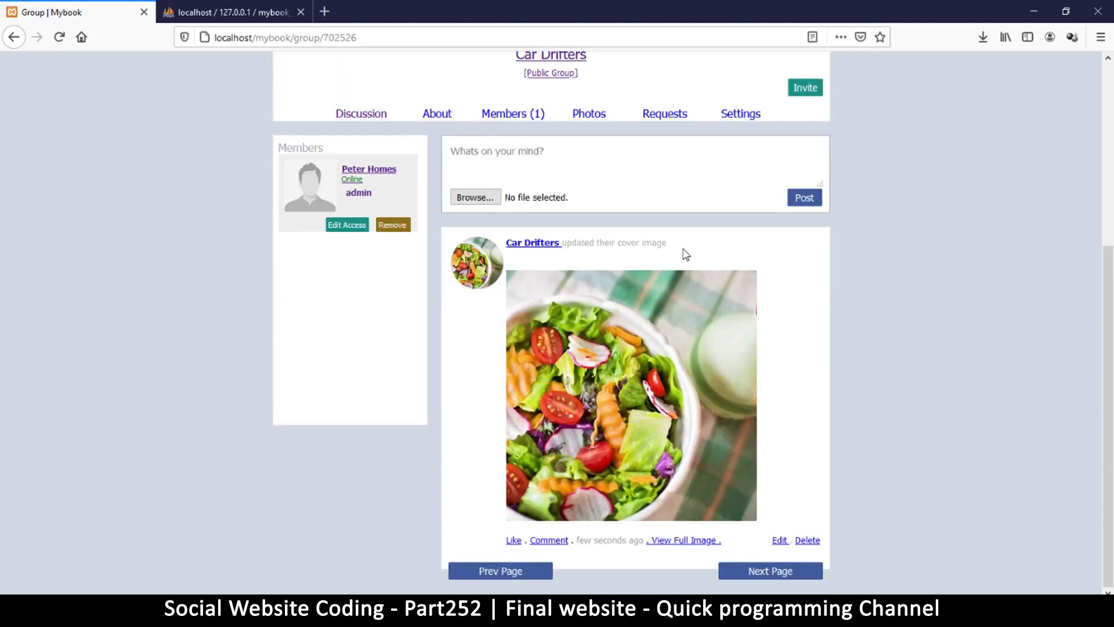
{"action": "left_click_drag", "start_coordinate": [573, 243], "coordinate": [680, 250]}
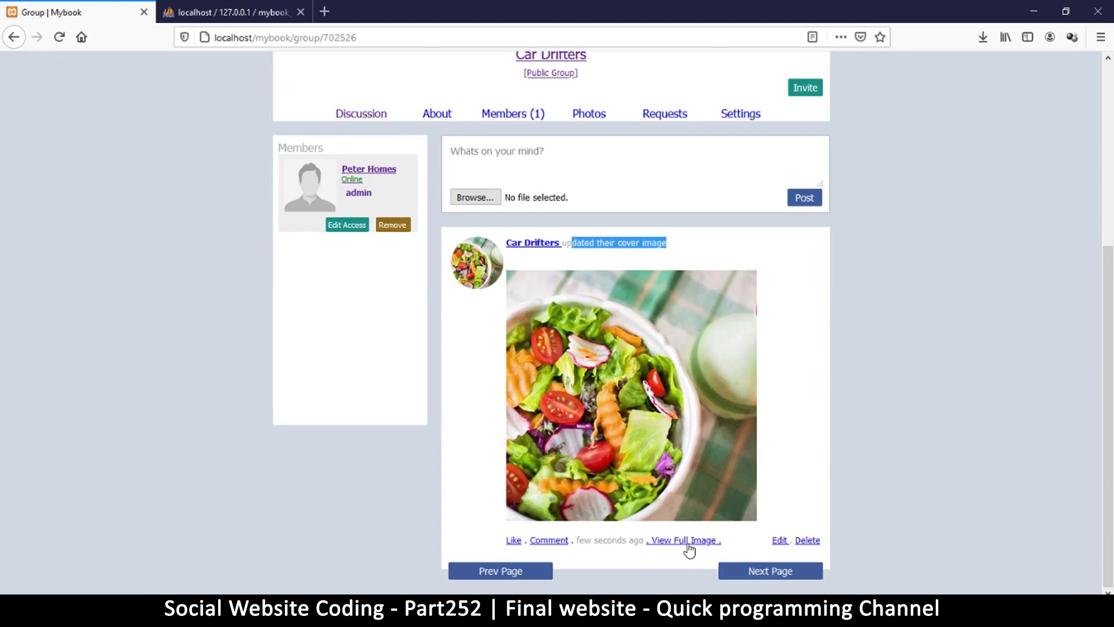
{"action": "scroll", "coordinate": [603, 312], "scroll_direction": "up", "scroll_amount": 1}
{"action": "scroll", "coordinate": [604, 311], "scroll_direction": "up", "scroll_amount": 2}
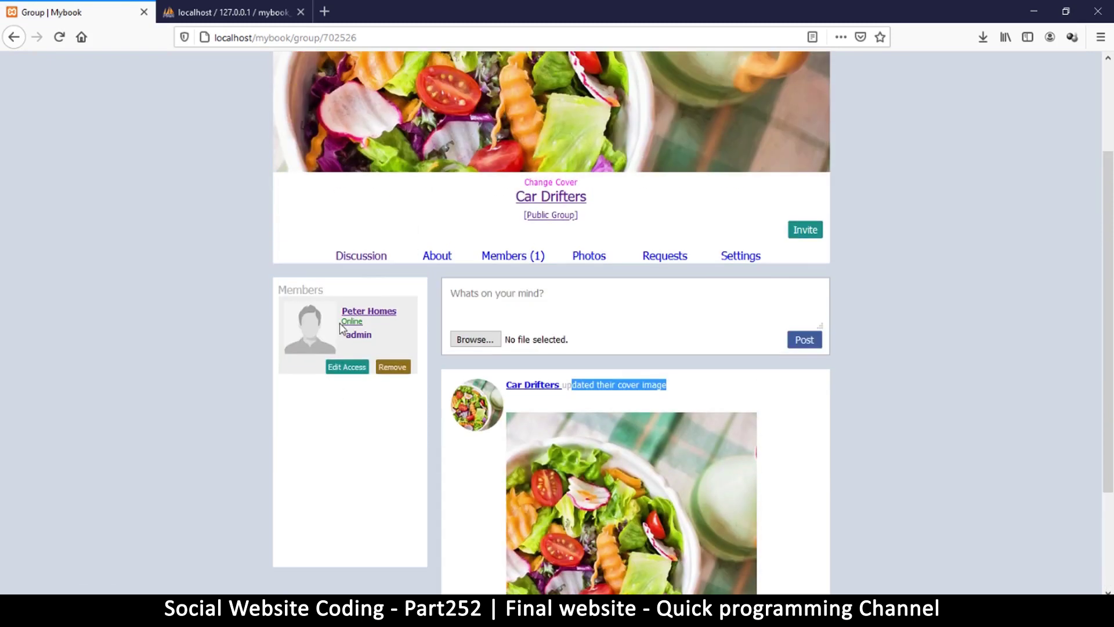
Browse the group's Members, Photos, Requests, About and Settings pages.
{"action": "left_click", "coordinate": [505, 257]}
{"action": "left_click", "coordinate": [598, 391]}
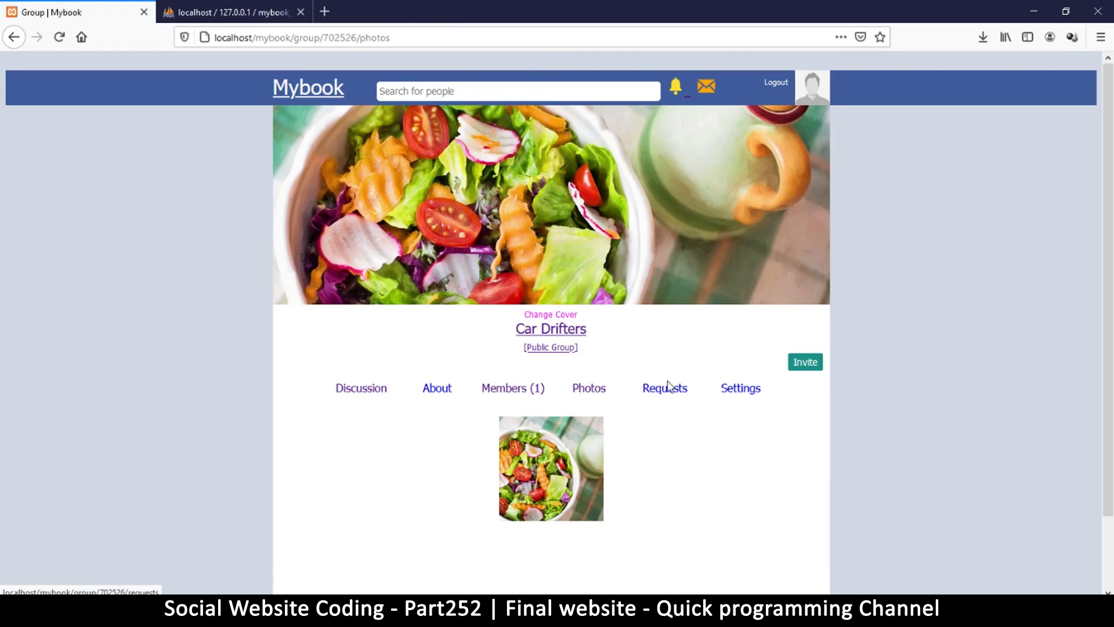
{"action": "left_click", "coordinate": [666, 392]}
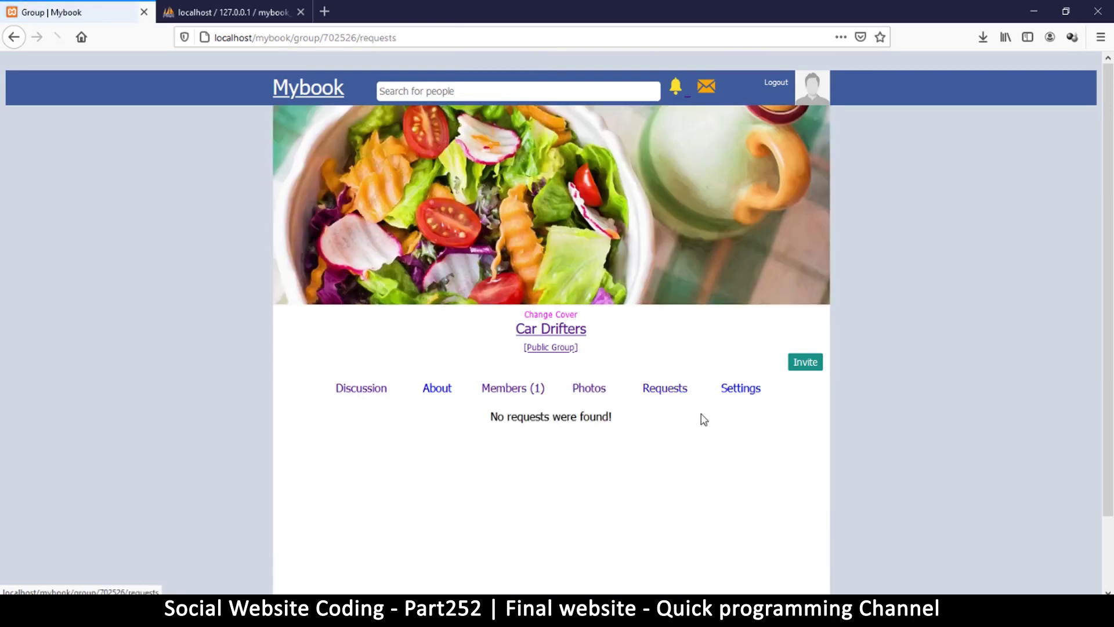
{"action": "left_click", "coordinate": [741, 394]}
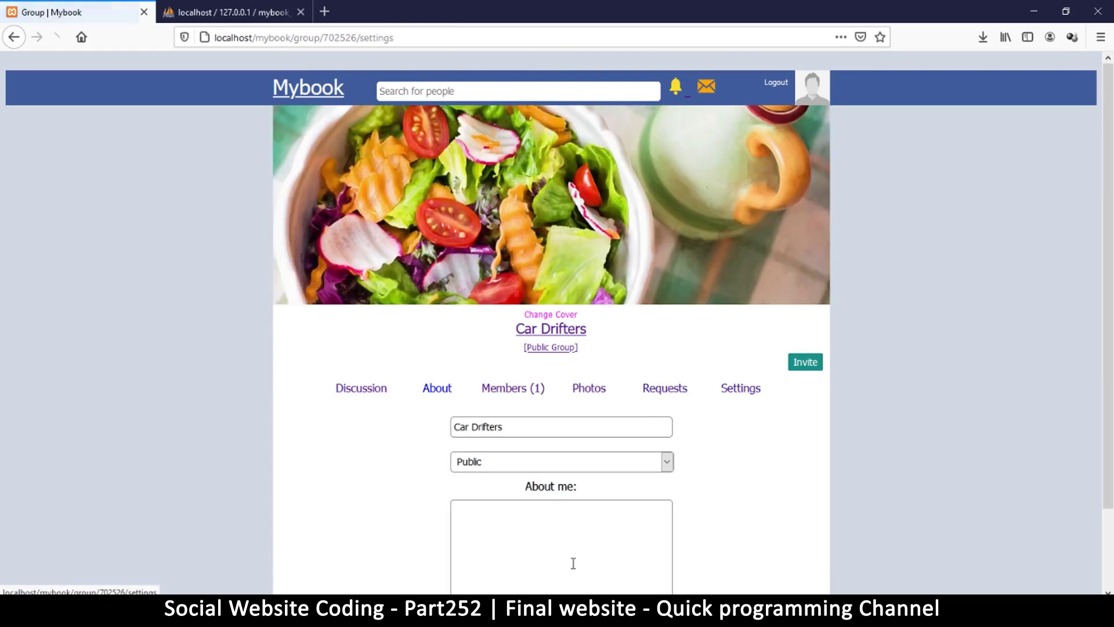
{"action": "left_click", "coordinate": [439, 392]}
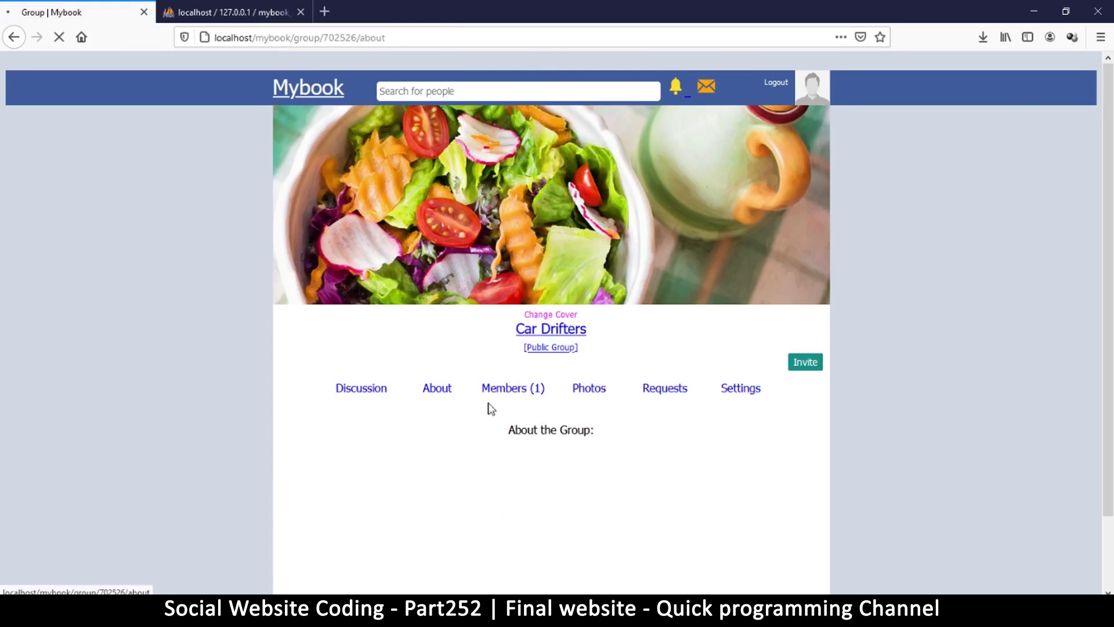
{"action": "left_click", "coordinate": [732, 395]}
{"action": "scroll", "coordinate": [708, 415], "scroll_direction": "down", "scroll_amount": 3}
Save the group description 'this is a group about cars', correcting 'aboutr' via spellcheck.
{"action": "left_click", "coordinate": [519, 449]}
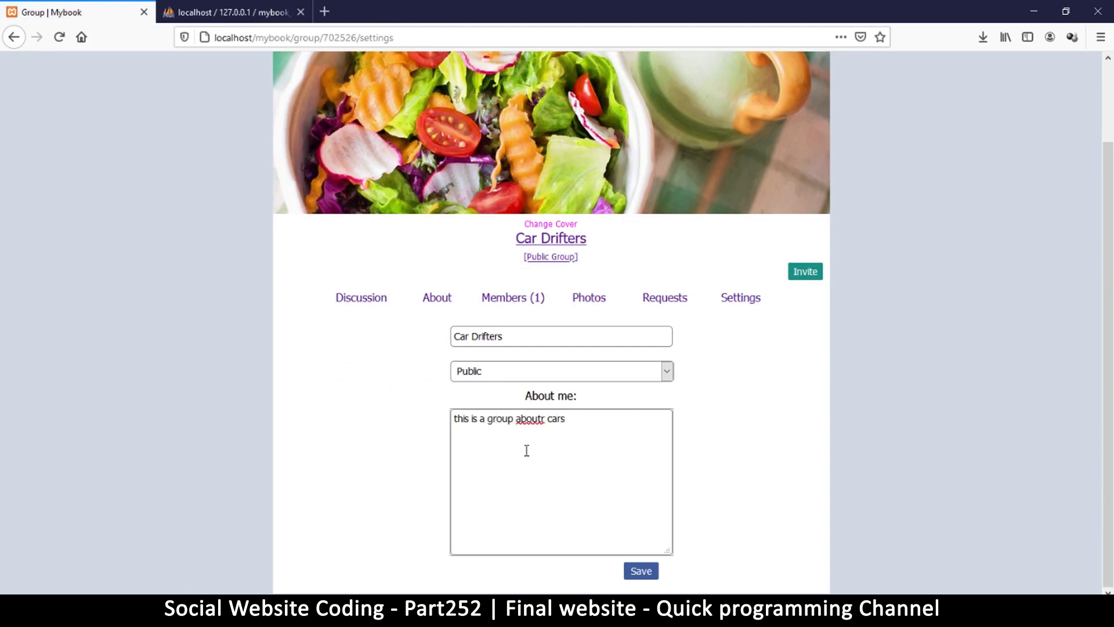
{"action": "right_click", "coordinate": [528, 419]}
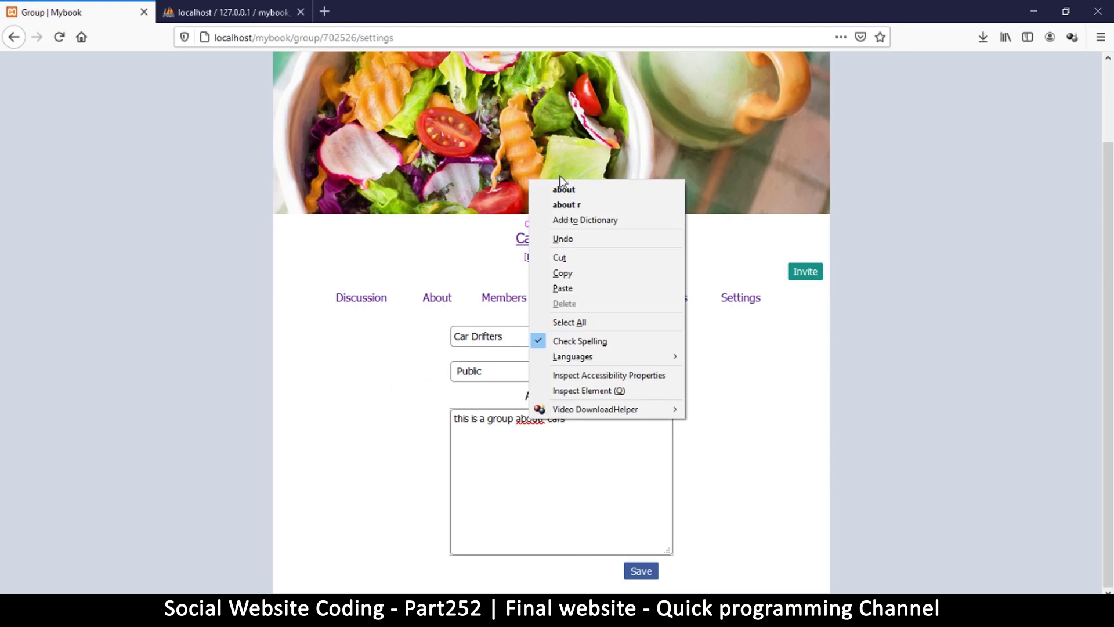
{"action": "left_click", "coordinate": [562, 189]}
{"action": "left_click", "coordinate": [644, 572]}
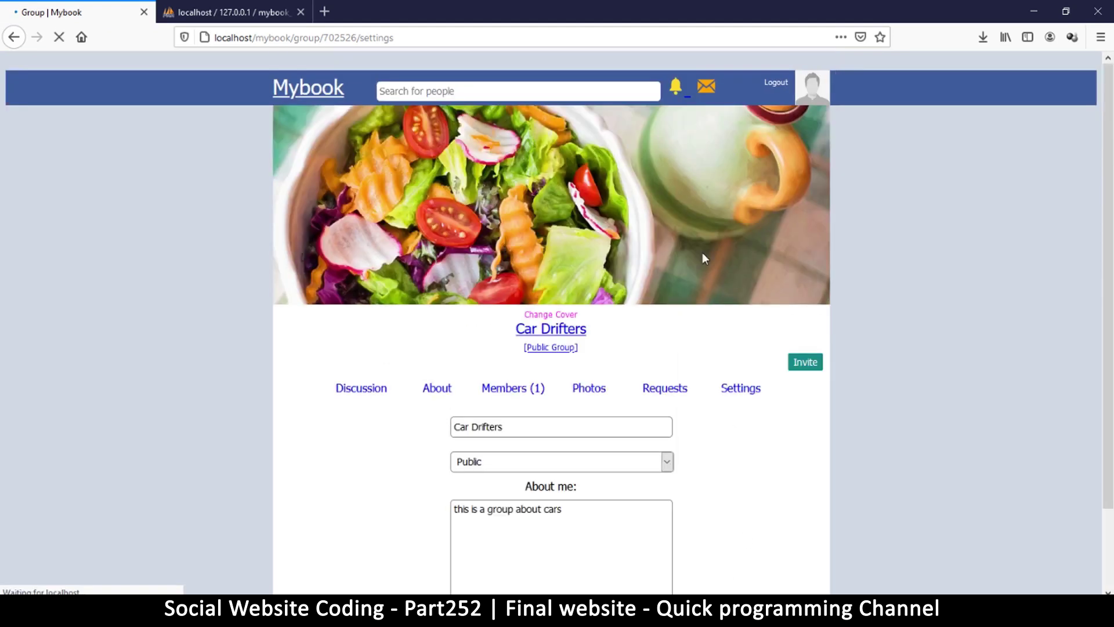
Verify the new description on the About page and return to the discussion.
{"action": "left_click", "coordinate": [436, 388]}
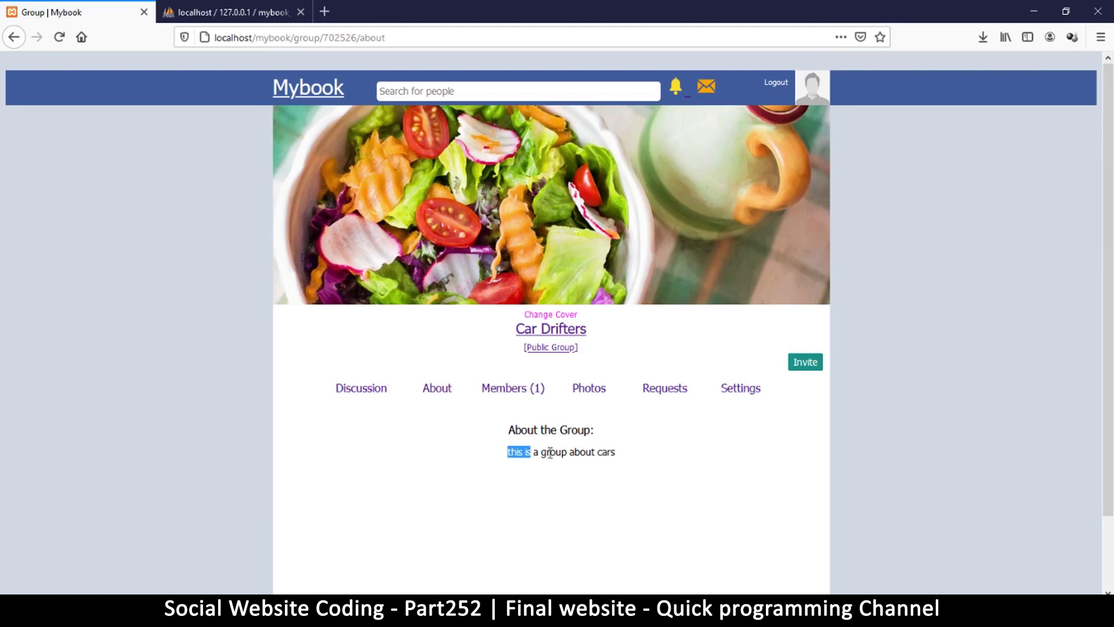
{"action": "left_click_drag", "start_coordinate": [525, 452], "coordinate": [625, 460]}
{"action": "left_click", "coordinate": [685, 460]}
{"action": "left_click", "coordinate": [547, 351]}
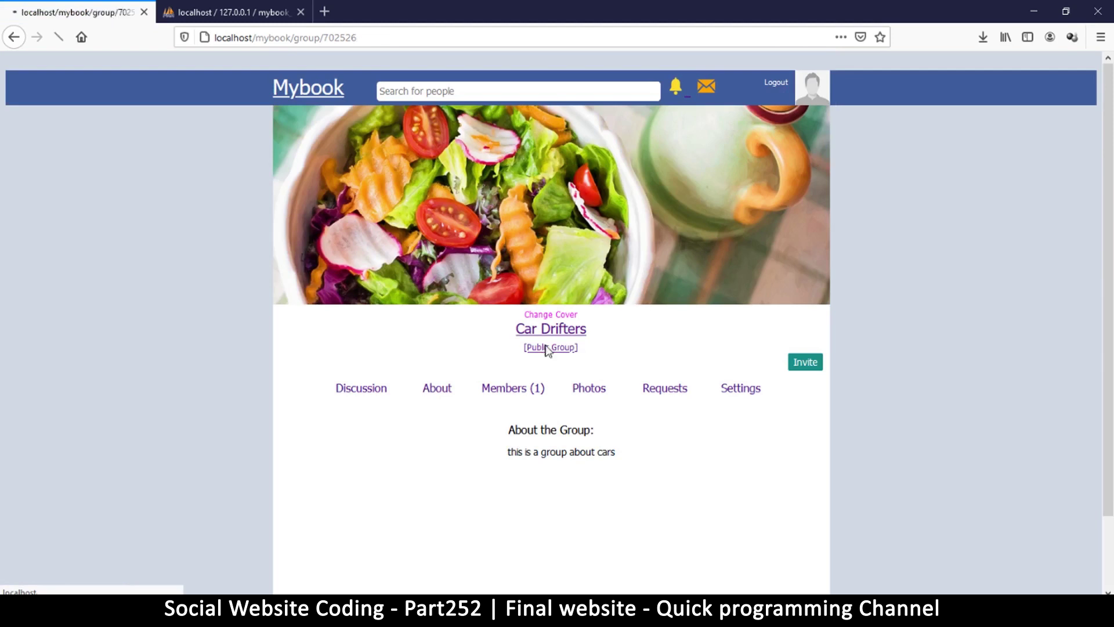
{"action": "left_click", "coordinate": [801, 365]}
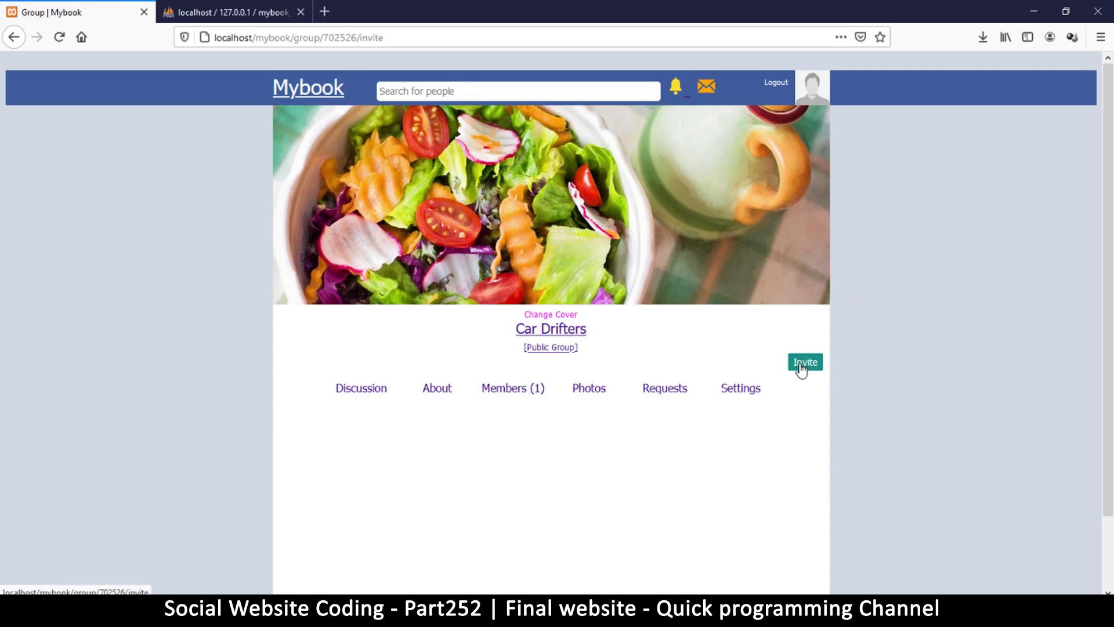
{"action": "scroll", "coordinate": [787, 440], "scroll_direction": "down", "scroll_amount": 2}
{"action": "scroll", "coordinate": [786, 441], "scroll_direction": "up", "scroll_amount": 2}
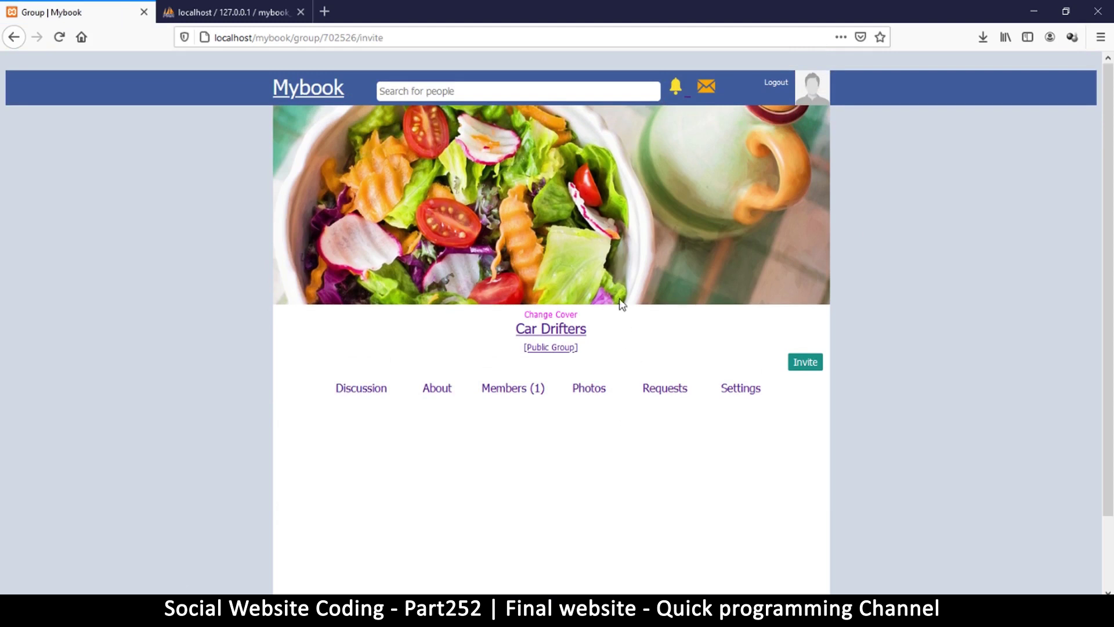
{"action": "left_click", "coordinate": [364, 395]}
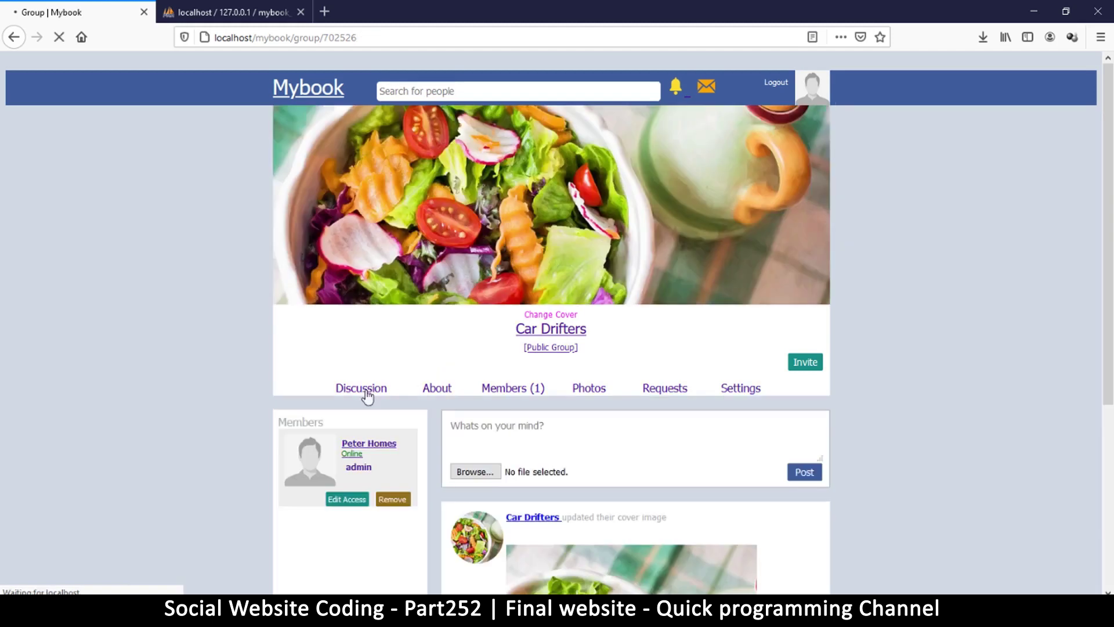
{"action": "scroll", "coordinate": [599, 353], "scroll_direction": "down", "scroll_amount": 1}
{"action": "scroll", "coordinate": [592, 354], "scroll_direction": "down", "scroll_amount": 3}
Post 'this is my first post in this group' to the Car Drifters discussion.
{"action": "left_click", "coordinate": [591, 220]}
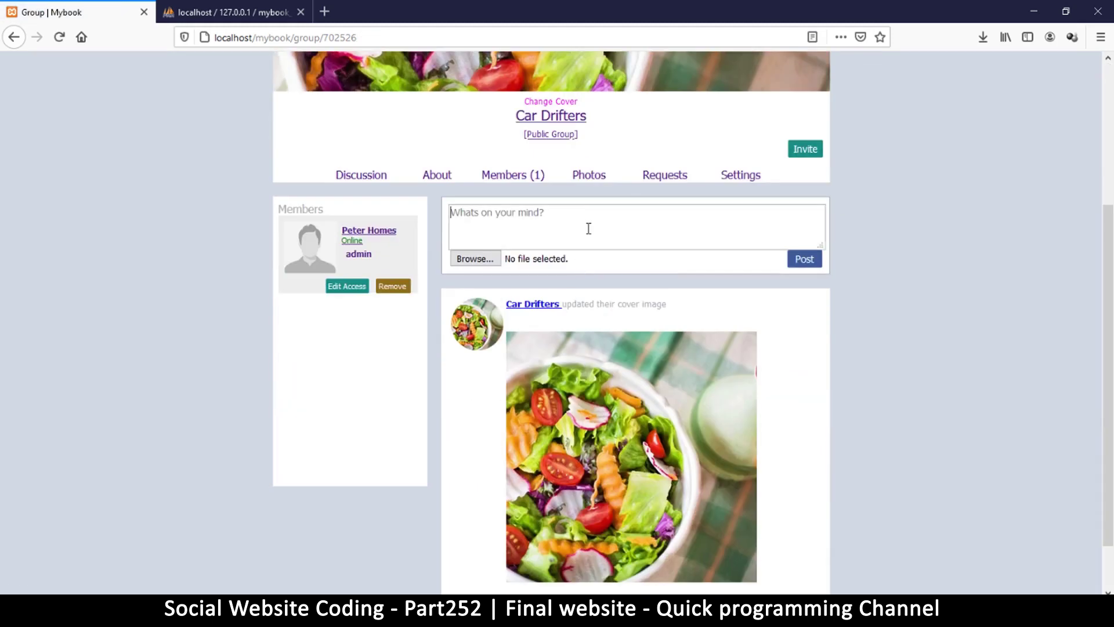
{"action": "type", "text": "this is my first post in this g"}
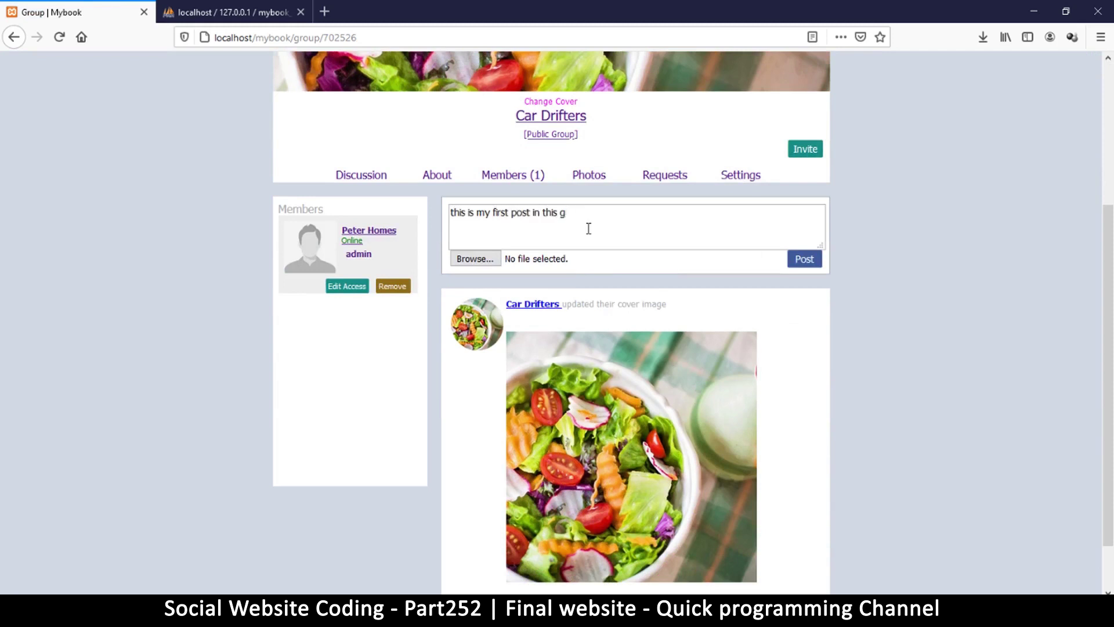
{"action": "left_click", "coordinate": [804, 259]}
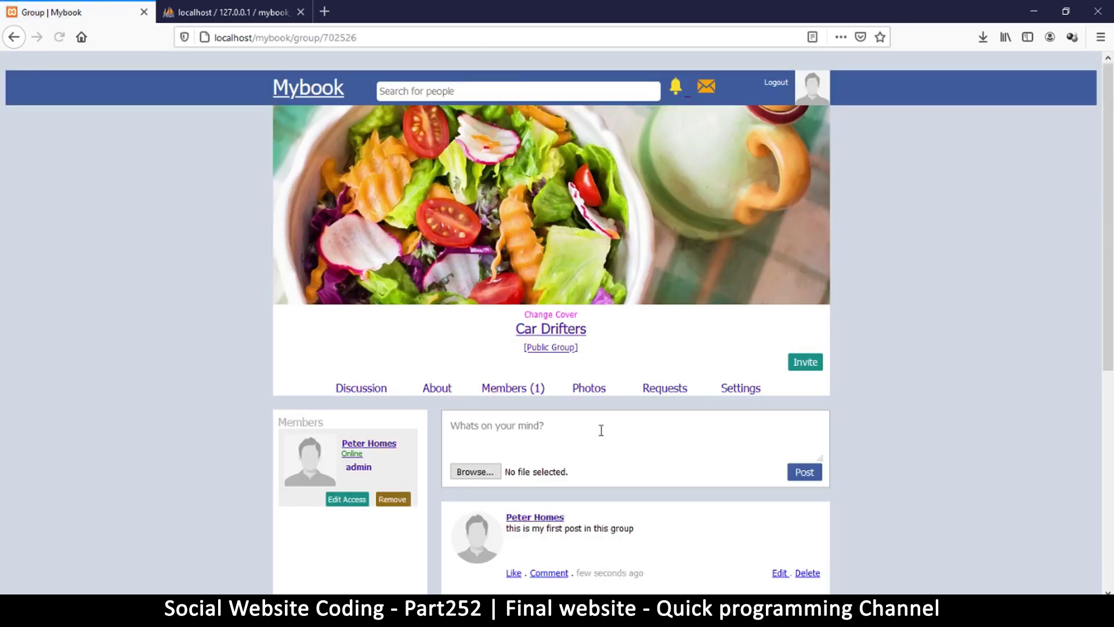
{"action": "scroll", "coordinate": [609, 438], "scroll_direction": "down", "scroll_amount": 5}
{"action": "scroll", "coordinate": [675, 383], "scroll_direction": "down", "scroll_amount": 2}
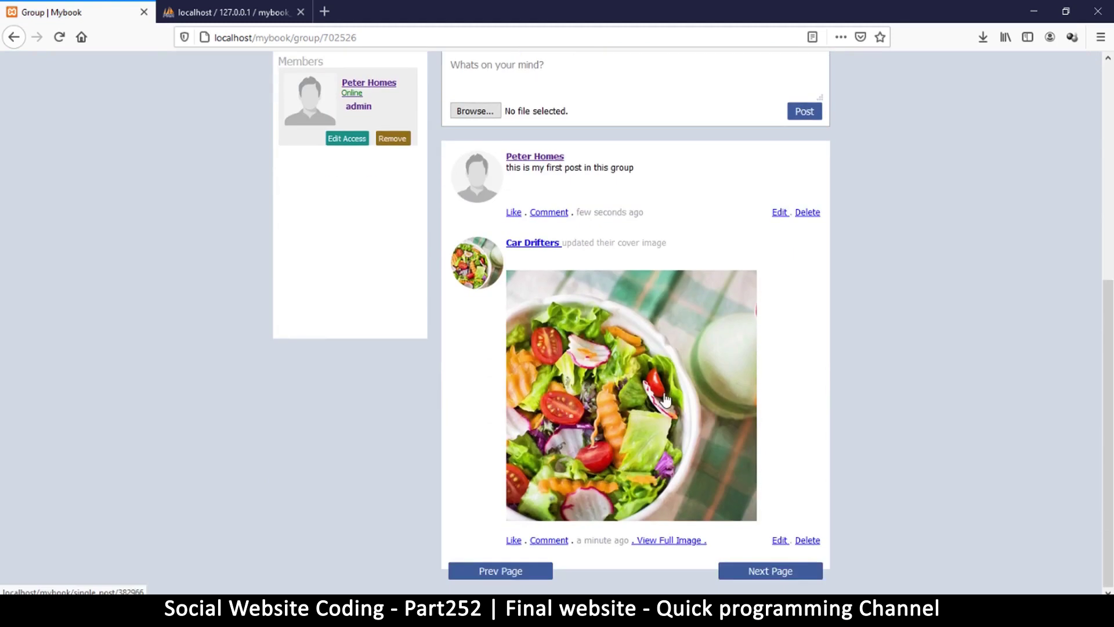
{"action": "scroll", "coordinate": [667, 389], "scroll_direction": "up", "scroll_amount": 7}
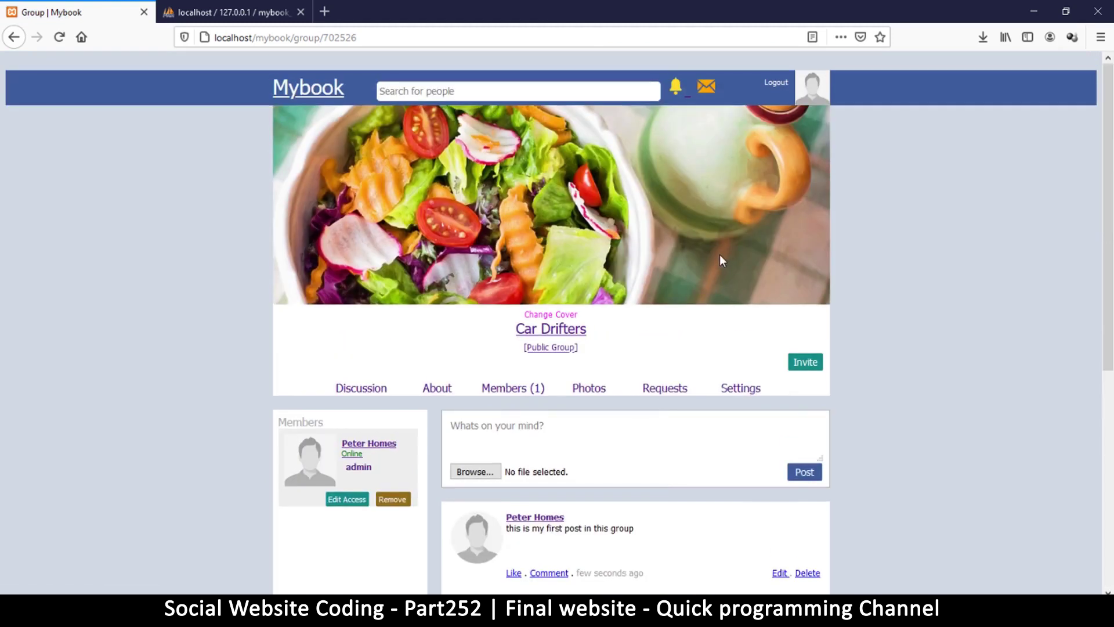
Open your own profile, then log out of Mybook.
{"action": "left_click", "coordinate": [811, 87]}
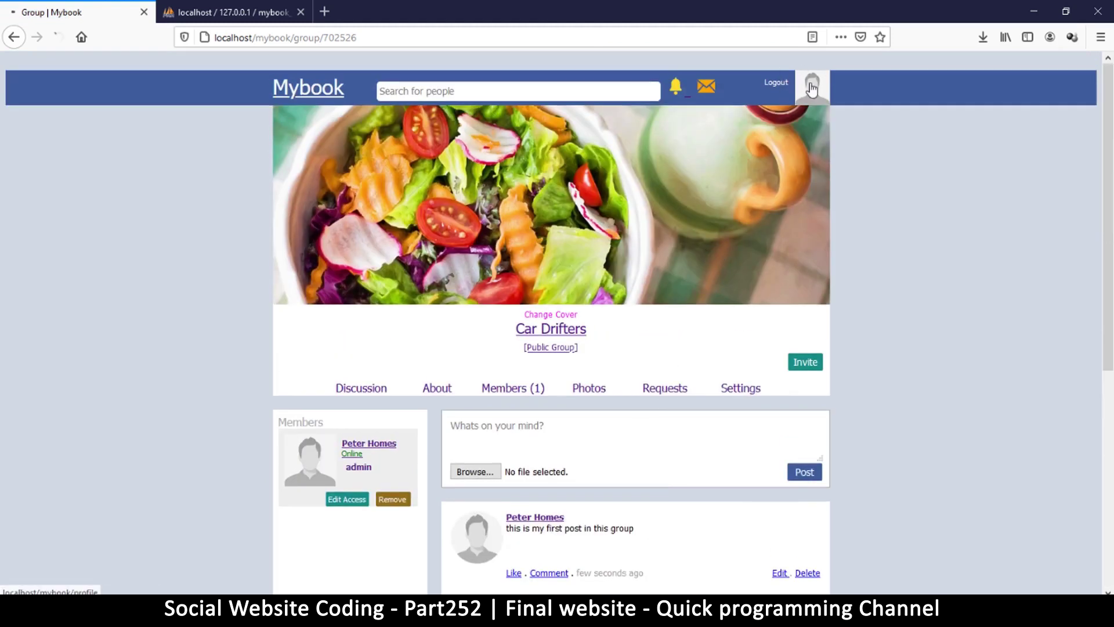
{"action": "scroll", "coordinate": [654, 236], "scroll_direction": "down", "scroll_amount": 6}
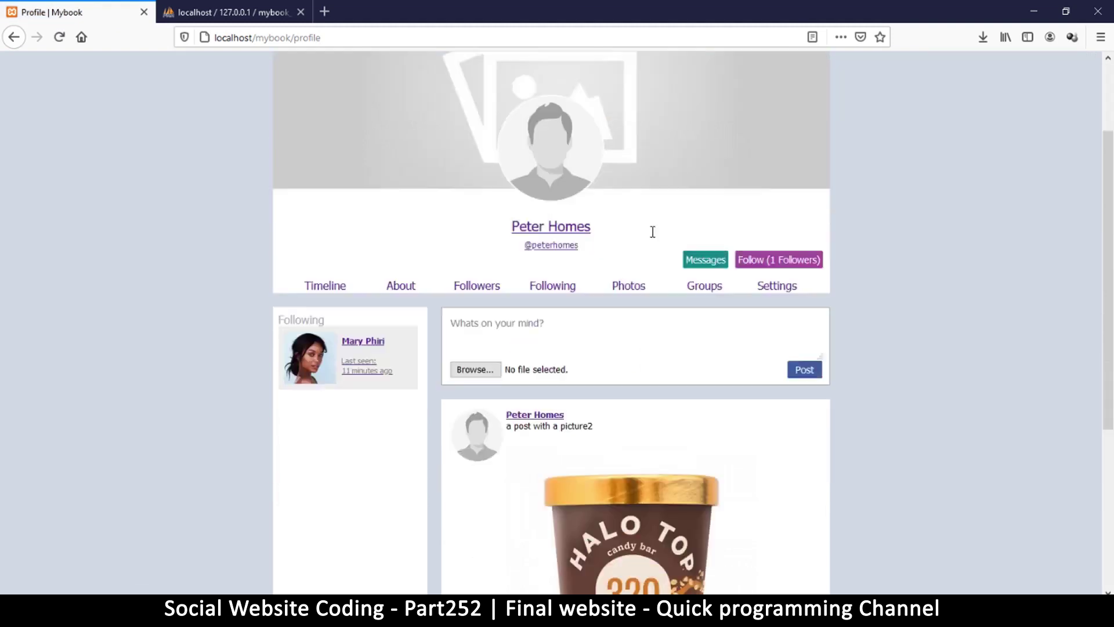
{"action": "scroll", "coordinate": [650, 240], "scroll_direction": "up", "scroll_amount": 3}
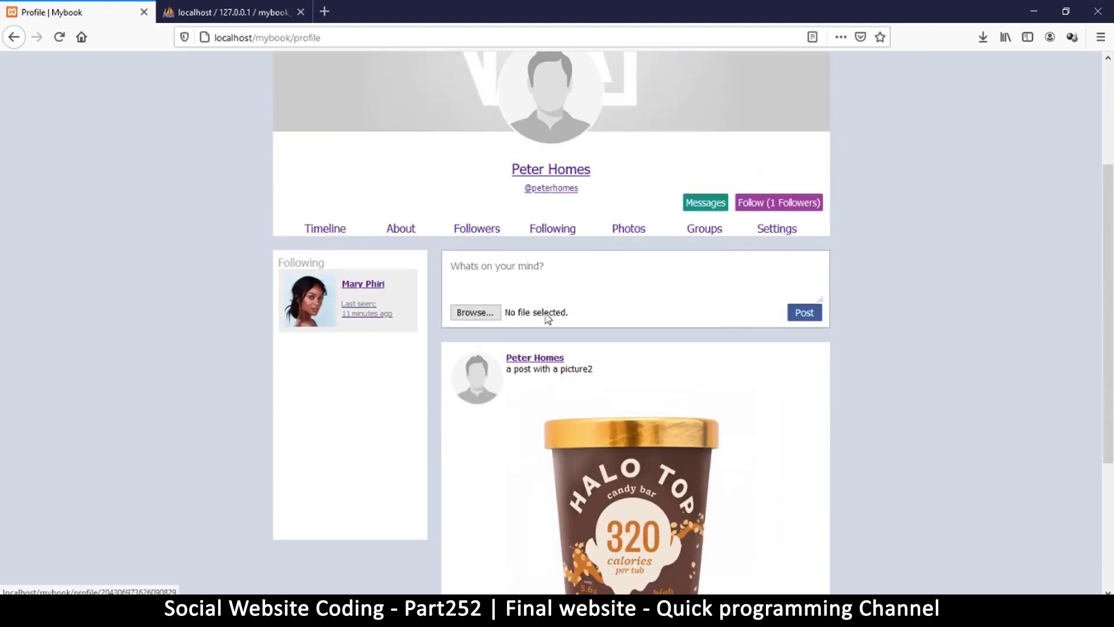
{"action": "scroll", "coordinate": [727, 318], "scroll_direction": "up", "scroll_amount": 3}
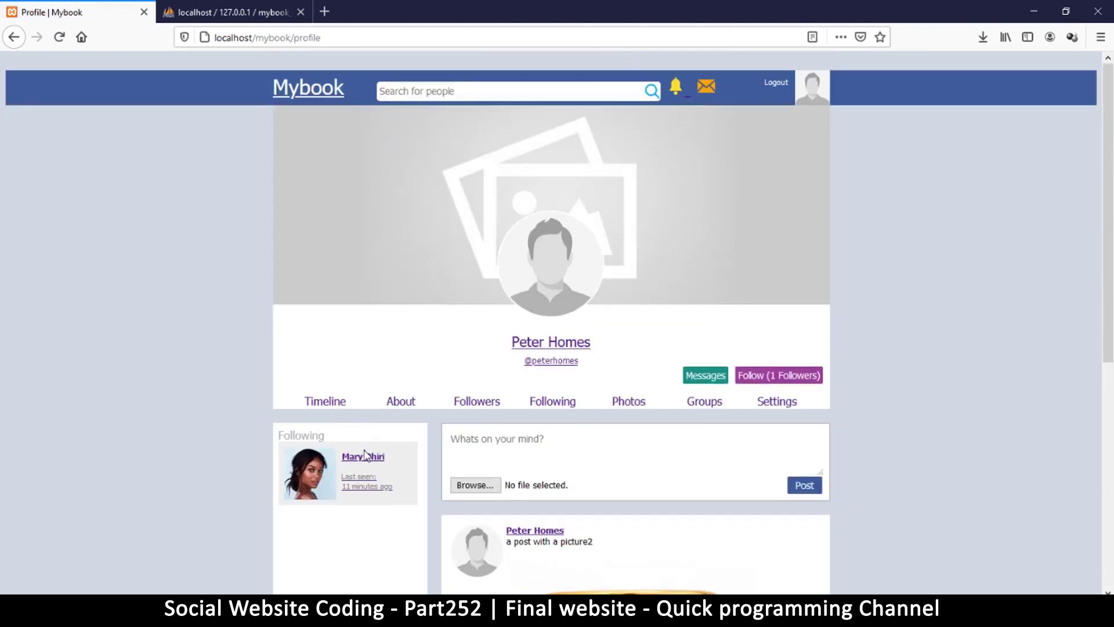
{"action": "left_click", "coordinate": [777, 86]}
Log in as the other demo user with her saved e-mail and password, declining Firefox's save prompt.
{"action": "left_click", "coordinate": [555, 242]}
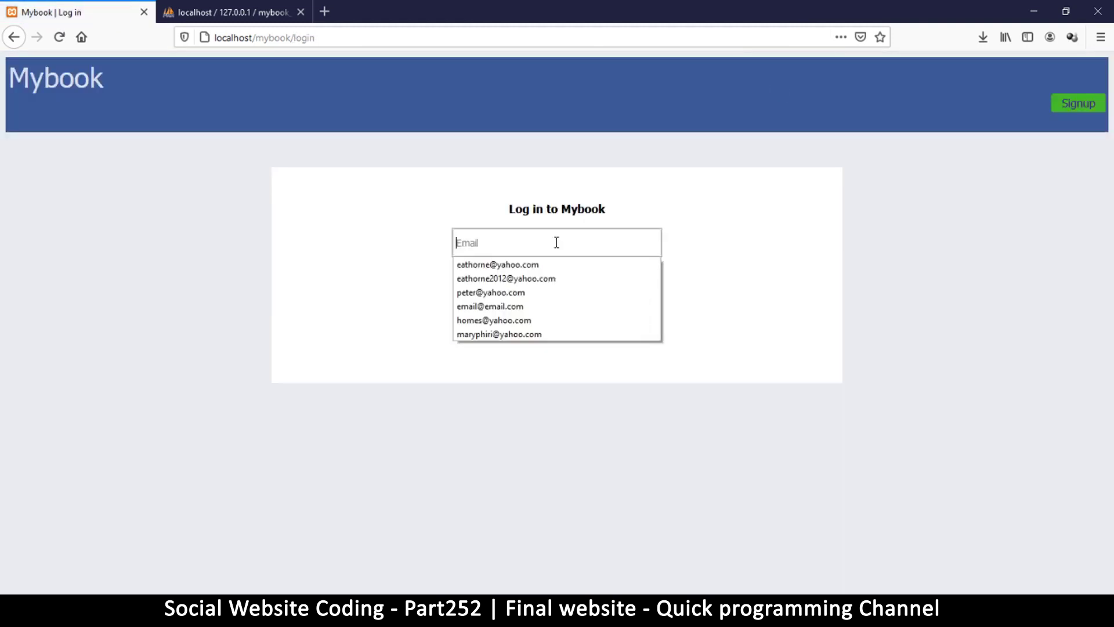
{"action": "left_click", "coordinate": [537, 333]}
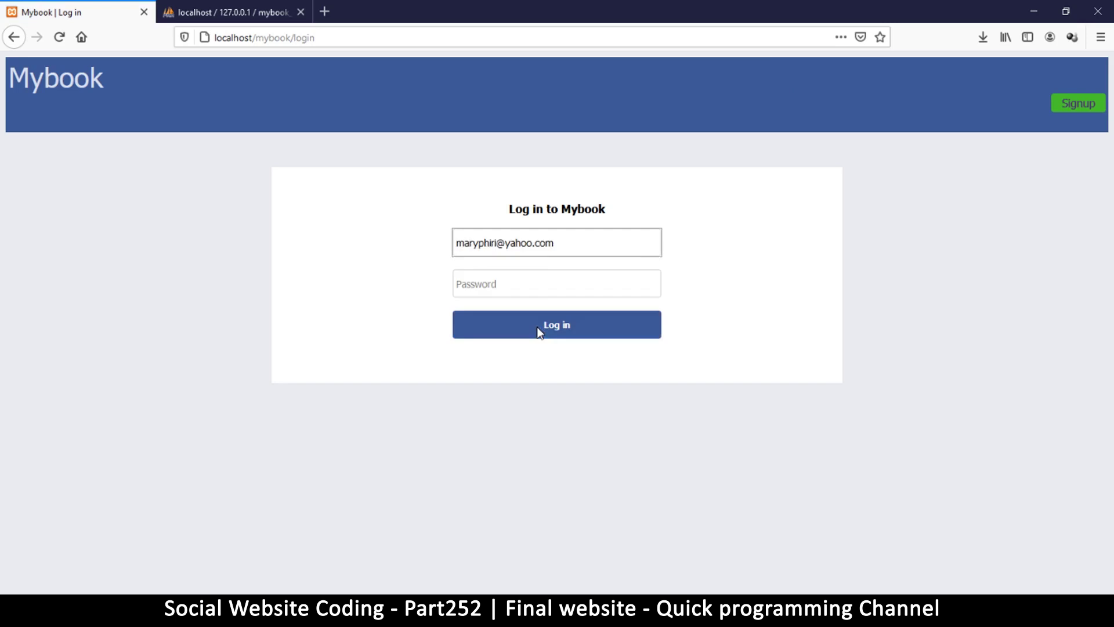
{"action": "left_click", "coordinate": [538, 285]}
{"action": "type", "text": "••"}
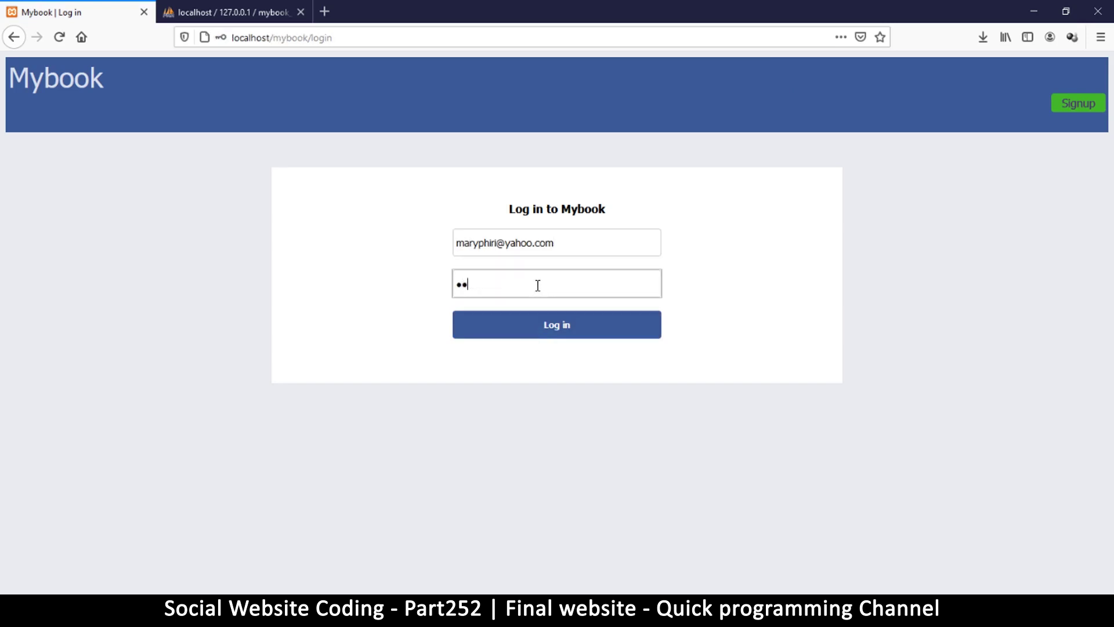
{"action": "type", "text": "••••••"}
{"action": "key", "text": "Return"}
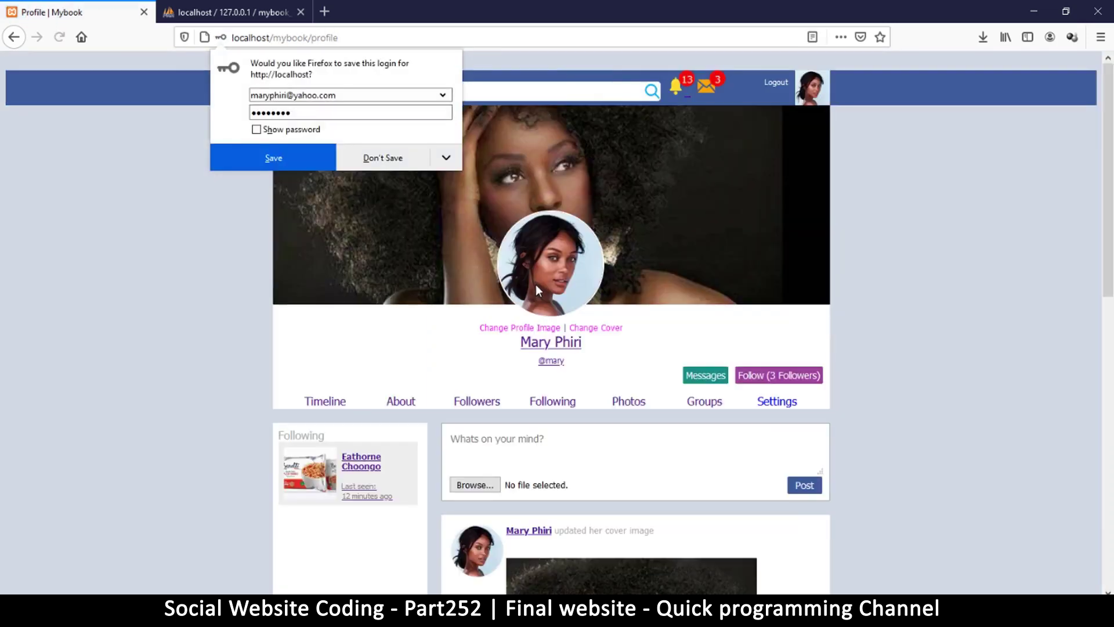
{"action": "left_click", "coordinate": [411, 150]}
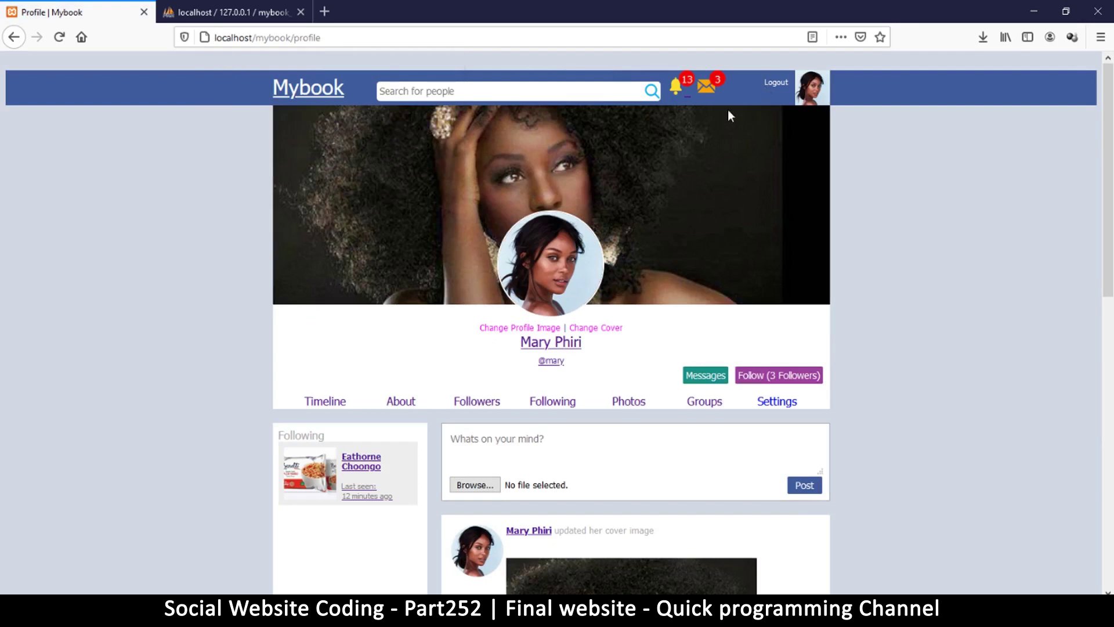
Read the comment on your profile picture from the notifications, then open the new follower's profile.
{"action": "left_click", "coordinate": [674, 90]}
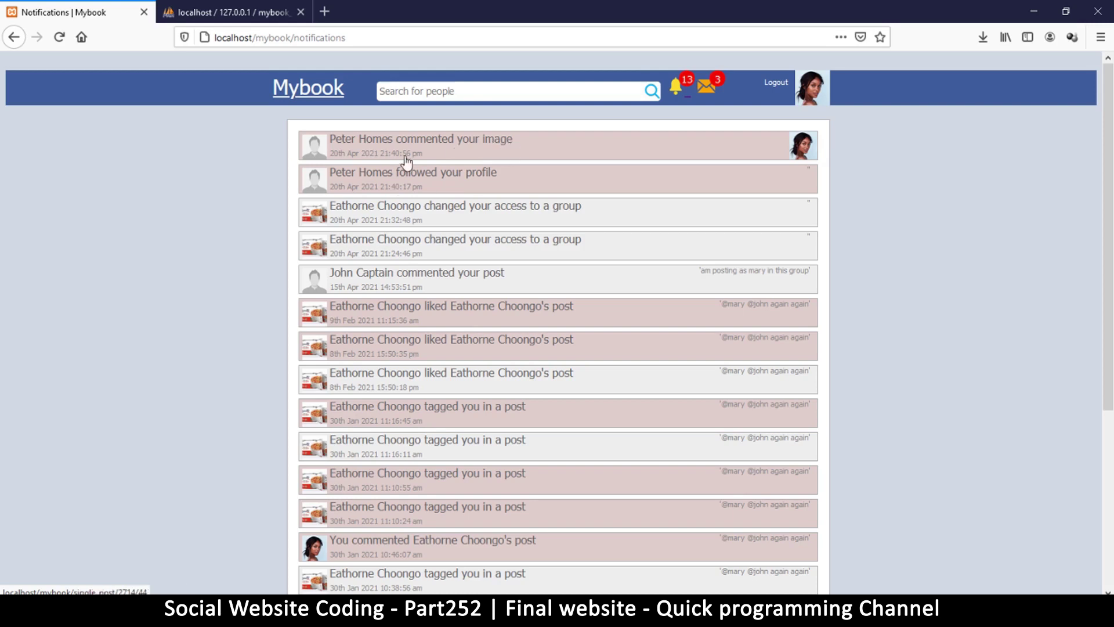
{"action": "left_click", "coordinate": [440, 149]}
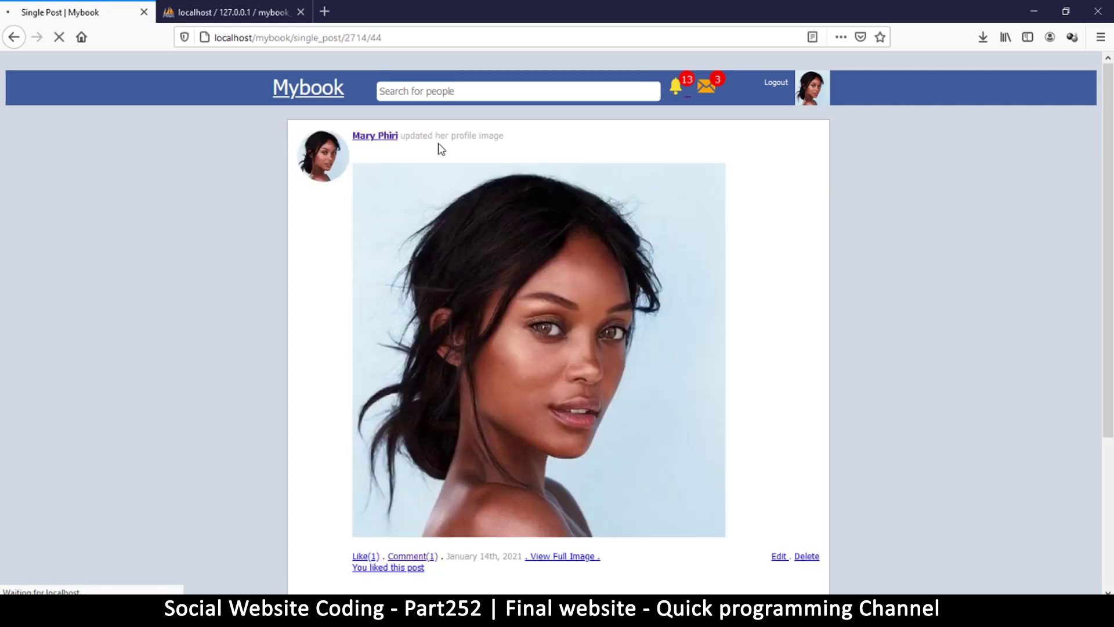
{"action": "scroll", "coordinate": [525, 316], "scroll_direction": "down", "scroll_amount": 4}
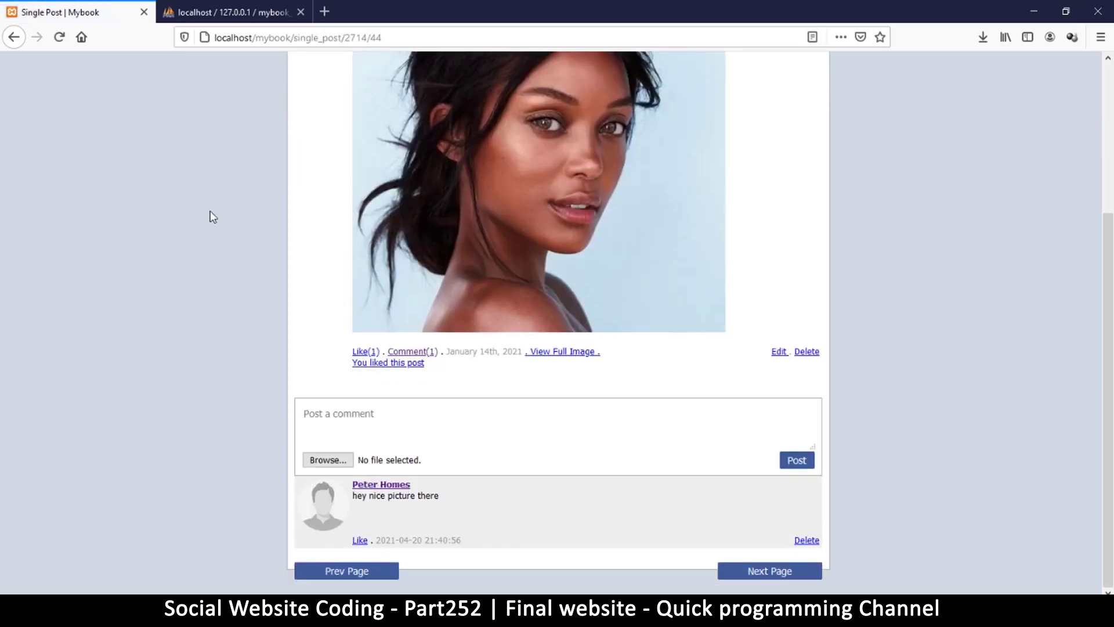
{"action": "left_click", "coordinate": [15, 38]}
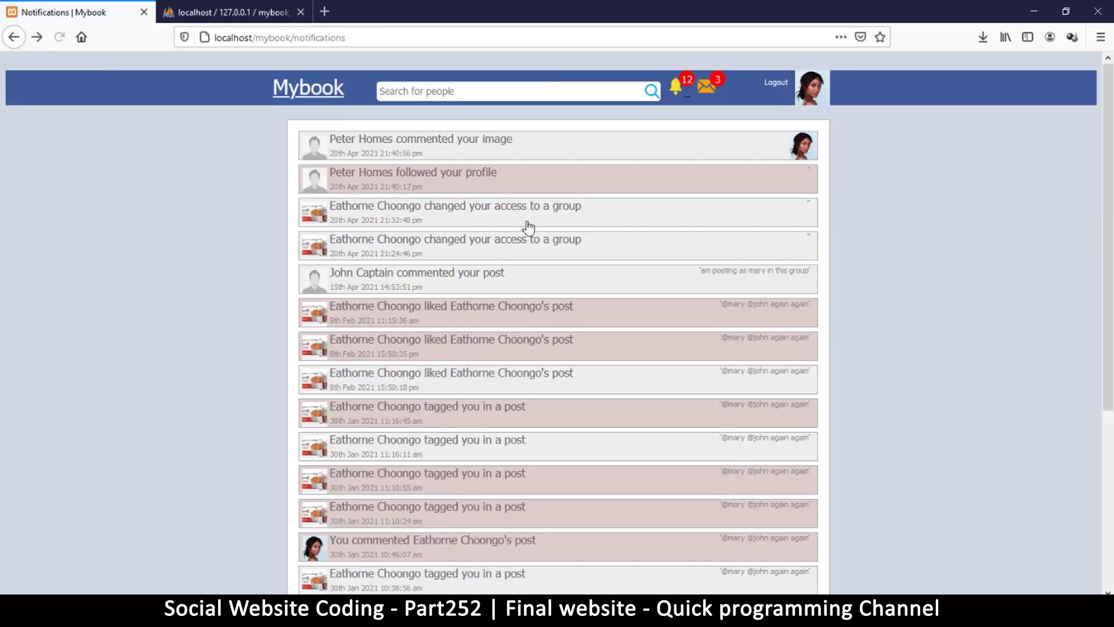
{"action": "left_click", "coordinate": [455, 178]}
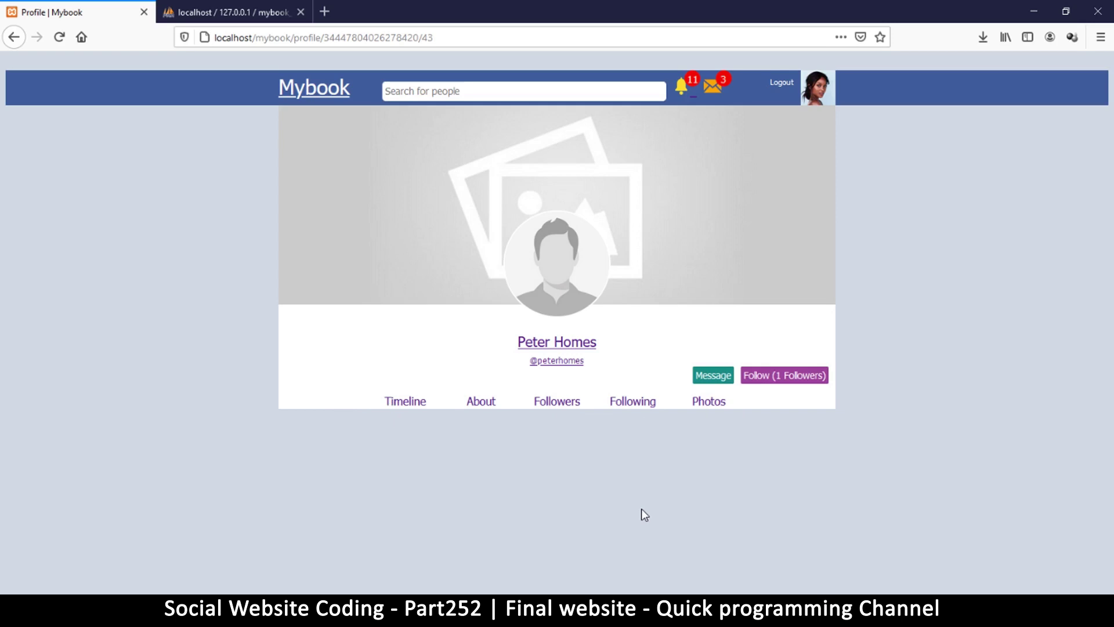
{"action": "left_click", "coordinate": [764, 381]}
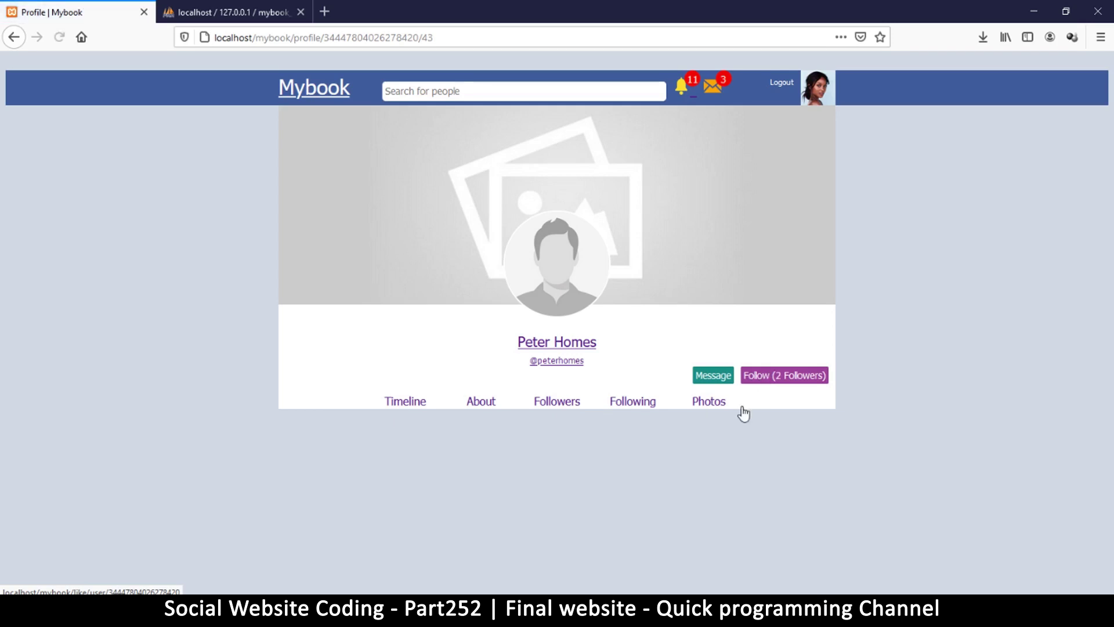
{"action": "left_click_drag", "start_coordinate": [356, 402], "coordinate": [771, 405]}
{"action": "left_click", "coordinate": [767, 453]}
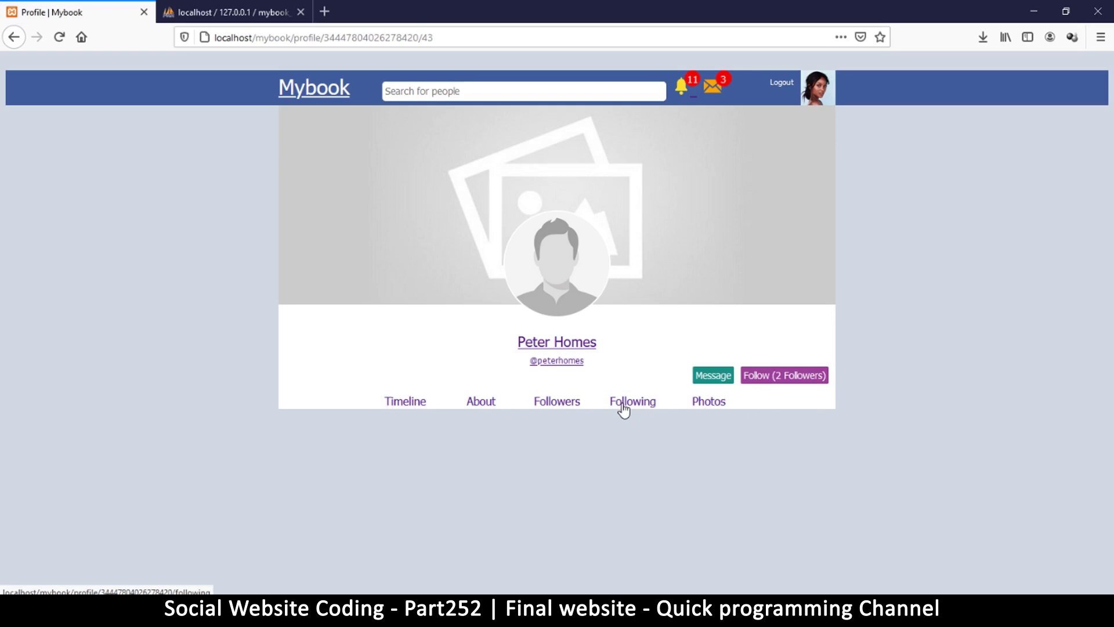
{"action": "left_click", "coordinate": [713, 89]}
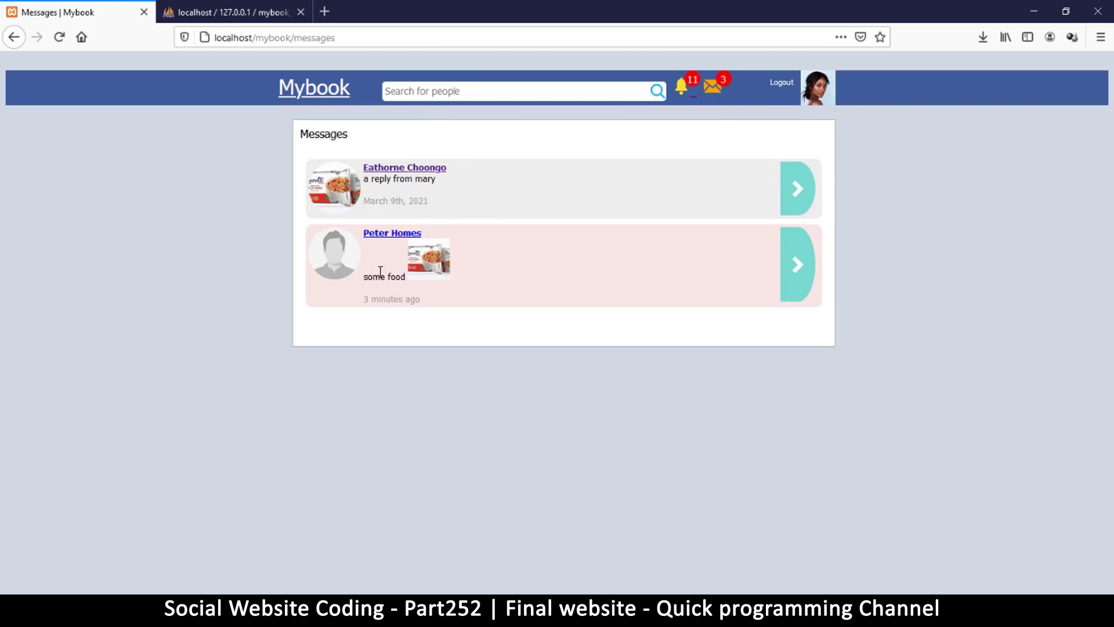
{"action": "left_click", "coordinate": [795, 267]}
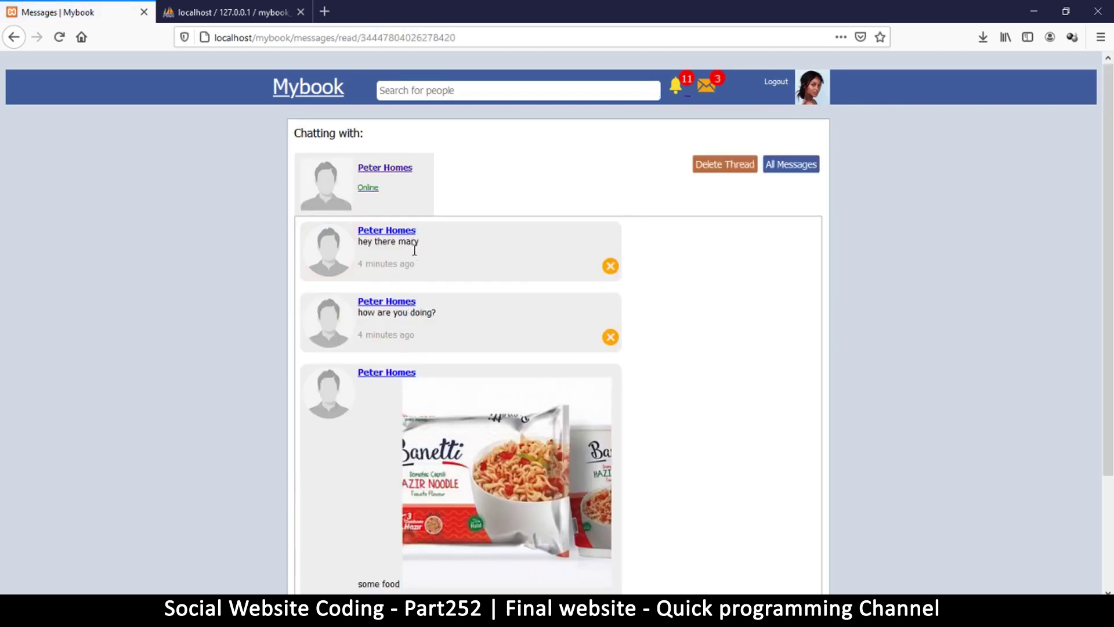
{"action": "scroll", "coordinate": [464, 386], "scroll_direction": "down", "scroll_amount": 3}
{"action": "left_click", "coordinate": [466, 504]}
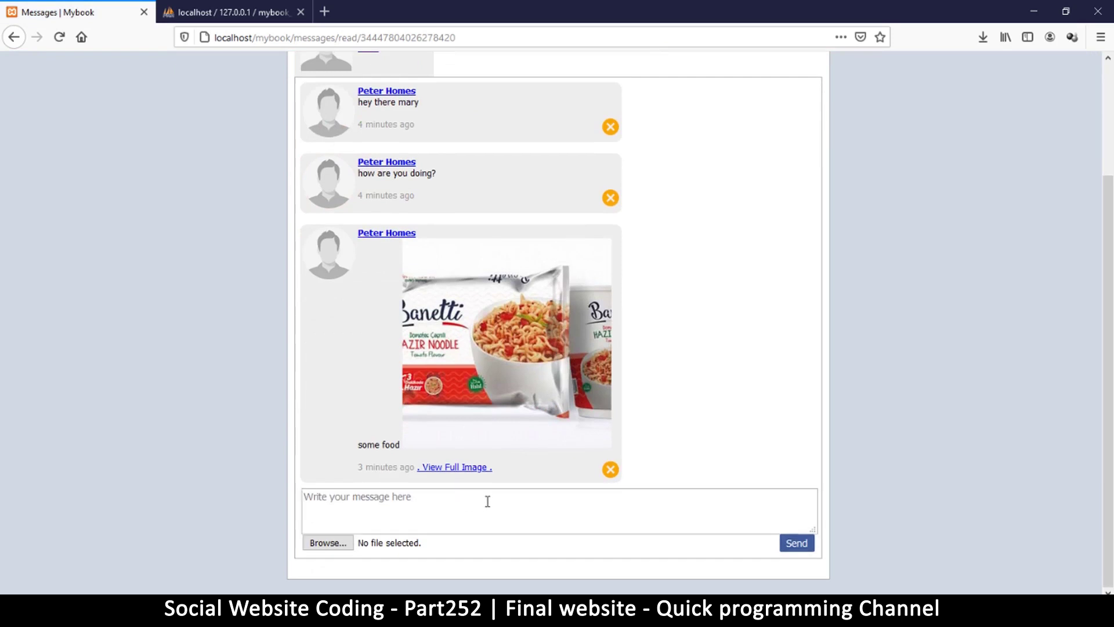
{"action": "type", "text": "hi there pet"}
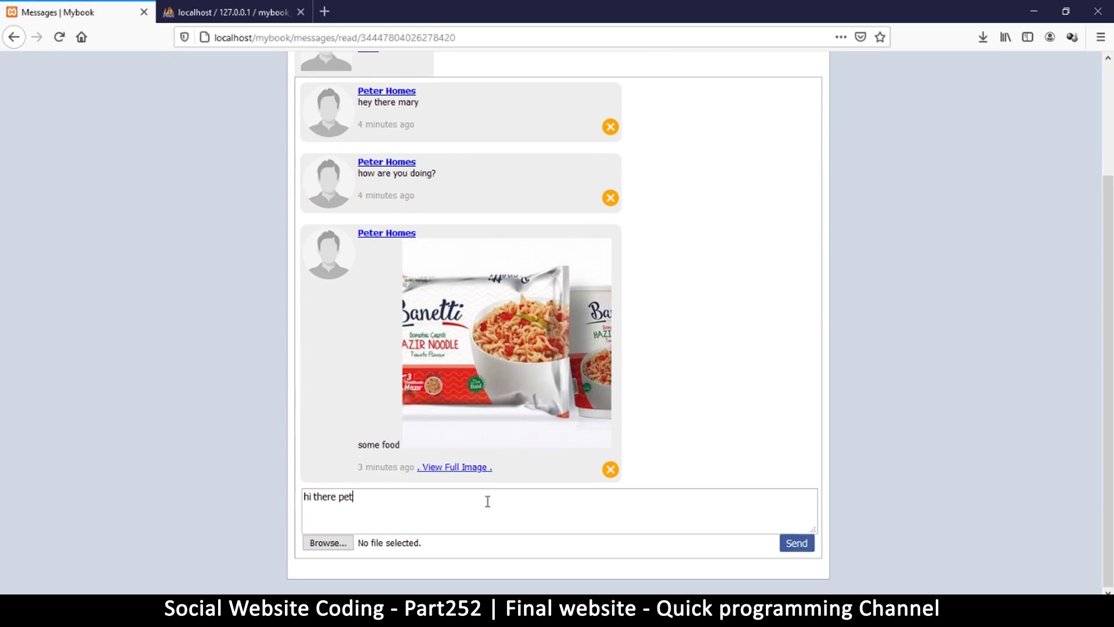
{"action": "type", "text": "er. how are you?"}
{"action": "left_click", "coordinate": [795, 544]}
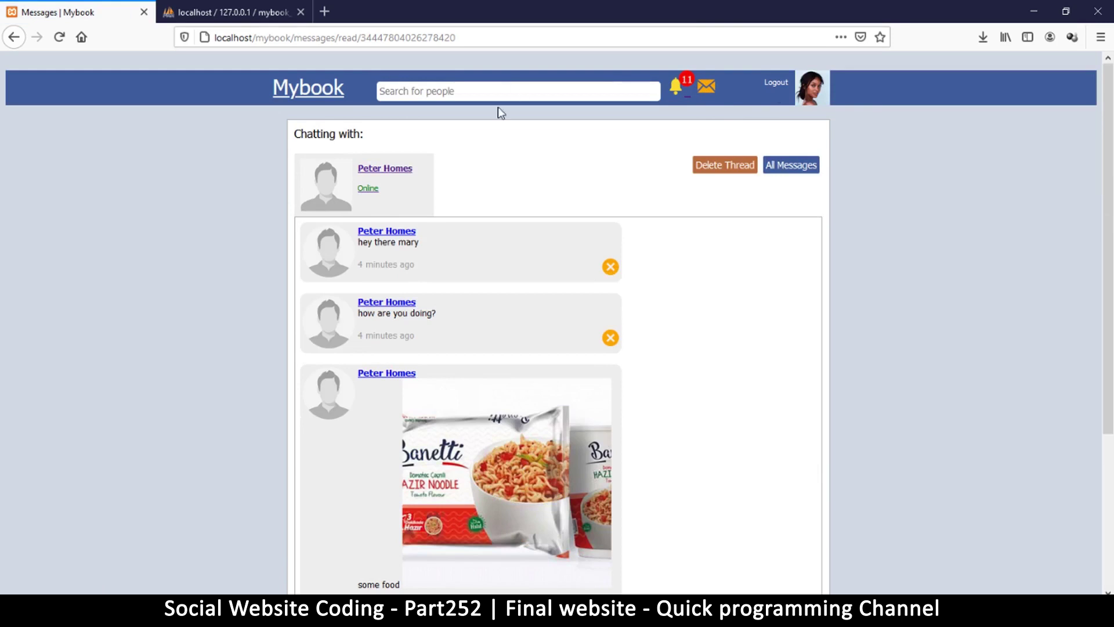
On your profile, replace the cover image with 1.jpg.
{"action": "left_click", "coordinate": [809, 88]}
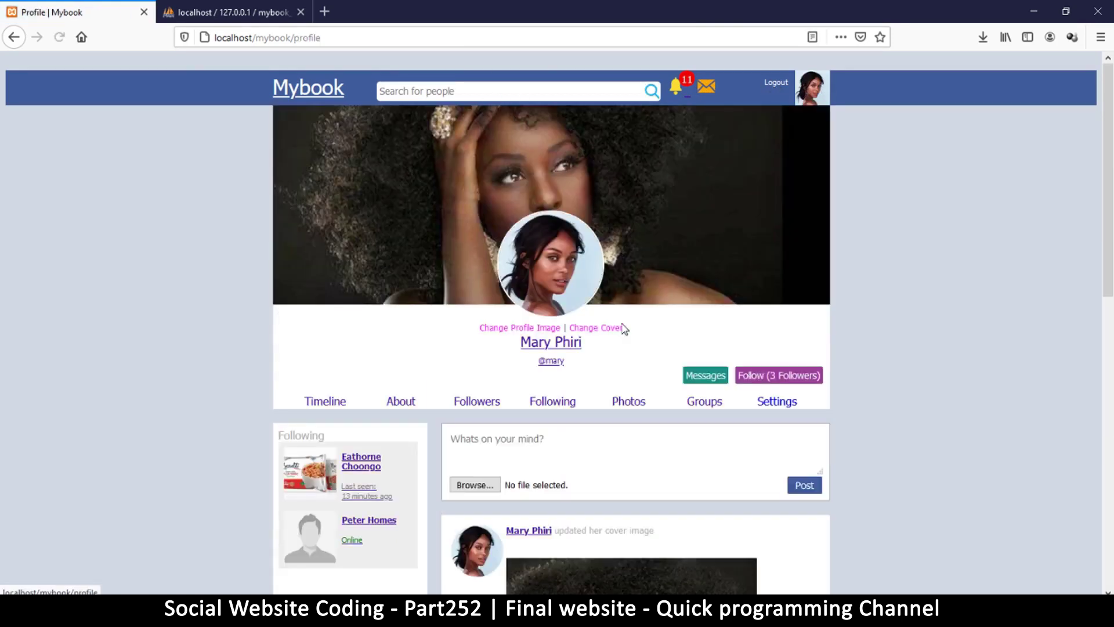
{"action": "scroll", "coordinate": [589, 356], "scroll_direction": "down", "scroll_amount": 5}
{"action": "scroll", "coordinate": [589, 356], "scroll_direction": "up", "scroll_amount": 4}
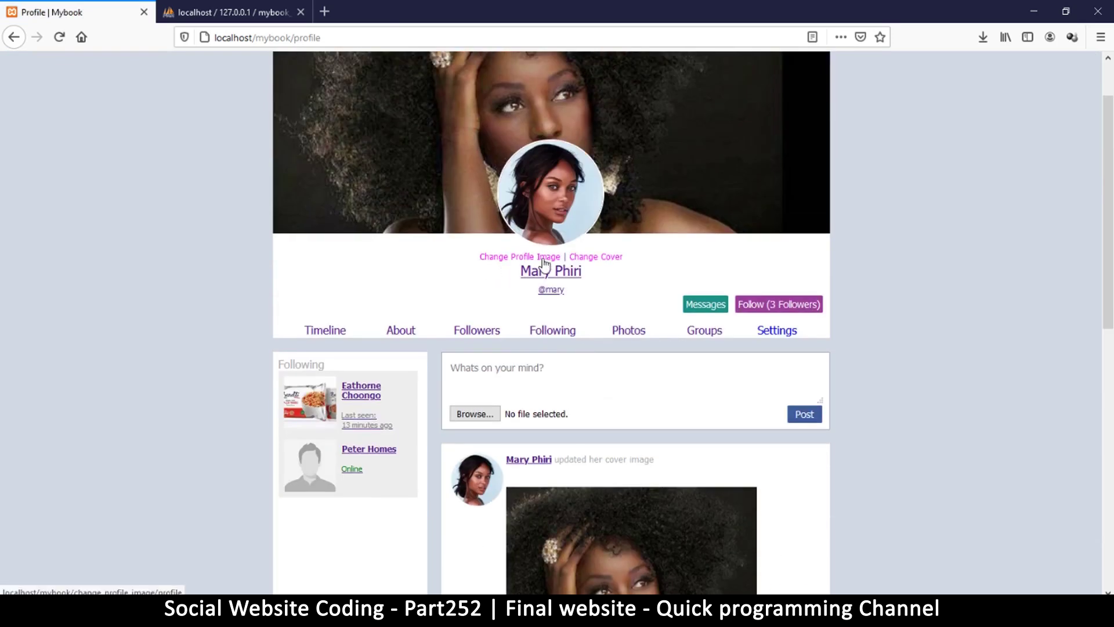
{"action": "left_click", "coordinate": [603, 260]}
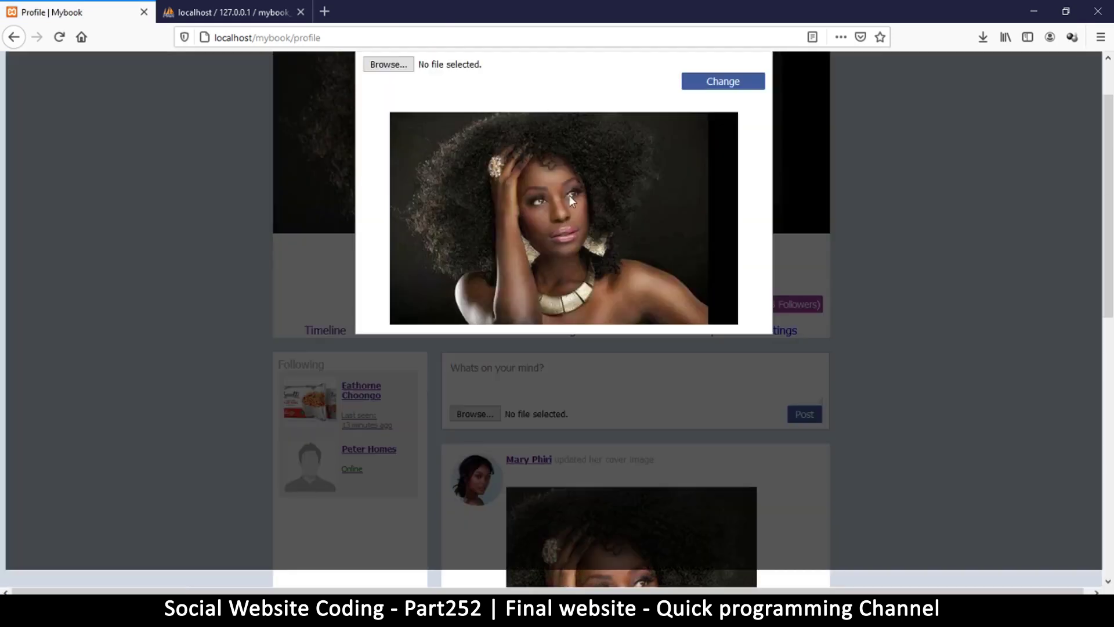
{"action": "left_click", "coordinate": [404, 68]}
{"action": "double_click", "coordinate": [534, 228]}
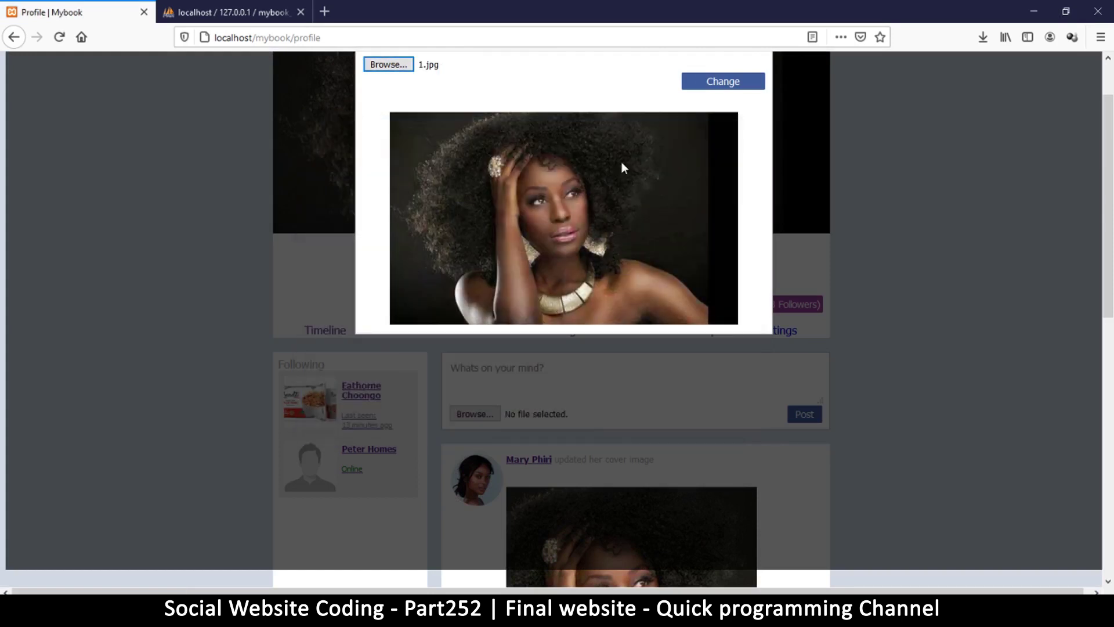
{"action": "left_click", "coordinate": [744, 81]}
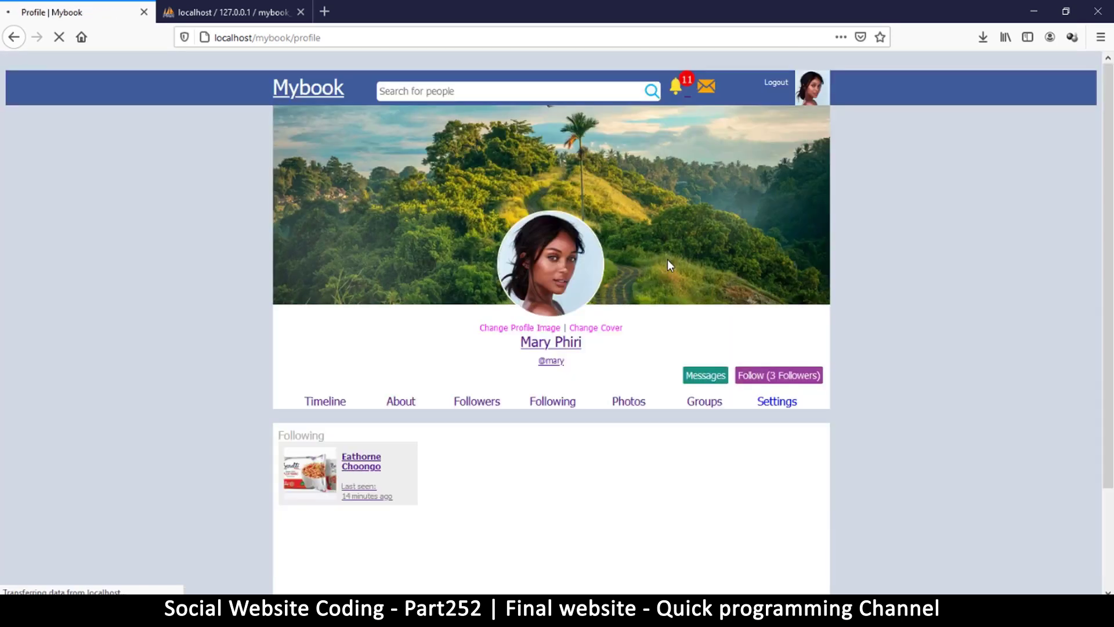
Scroll through the profile to check the new hillside cover and its cover-update post.
{"action": "scroll", "coordinate": [702, 220], "scroll_direction": "down", "scroll_amount": 2}
{"action": "scroll", "coordinate": [700, 223], "scroll_direction": "down", "scroll_amount": 5}
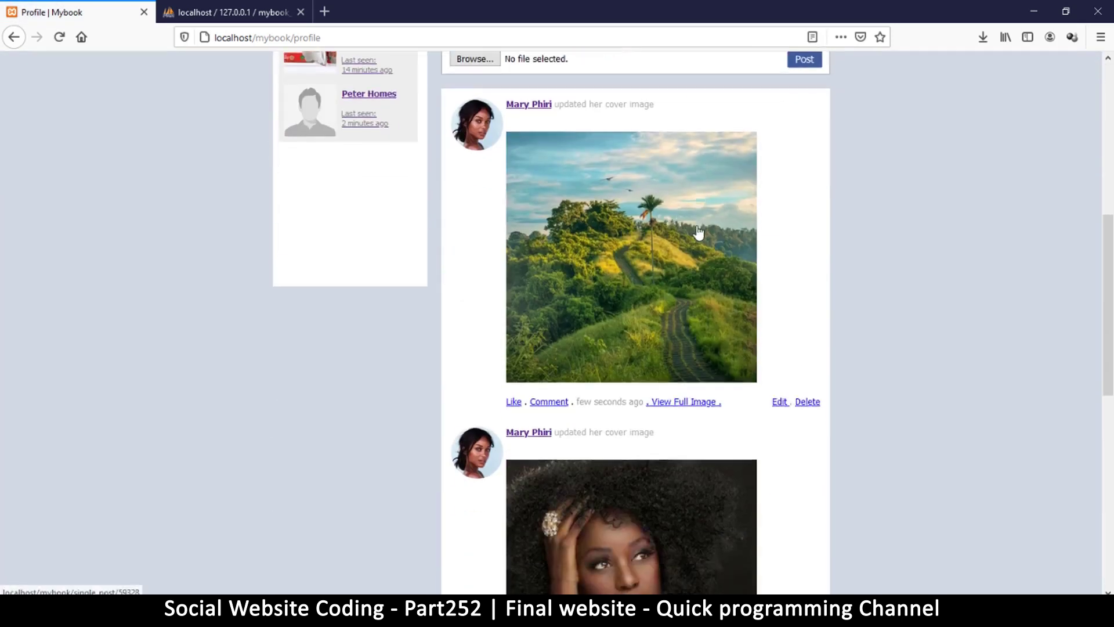
{"action": "scroll", "coordinate": [701, 232], "scroll_direction": "up", "scroll_amount": 7}
{"action": "scroll", "coordinate": [700, 244], "scroll_direction": "down", "scroll_amount": 2}
{"action": "scroll", "coordinate": [697, 240], "scroll_direction": "up", "scroll_amount": 2}
{"action": "scroll", "coordinate": [639, 278], "scroll_direction": "down", "scroll_amount": 3}
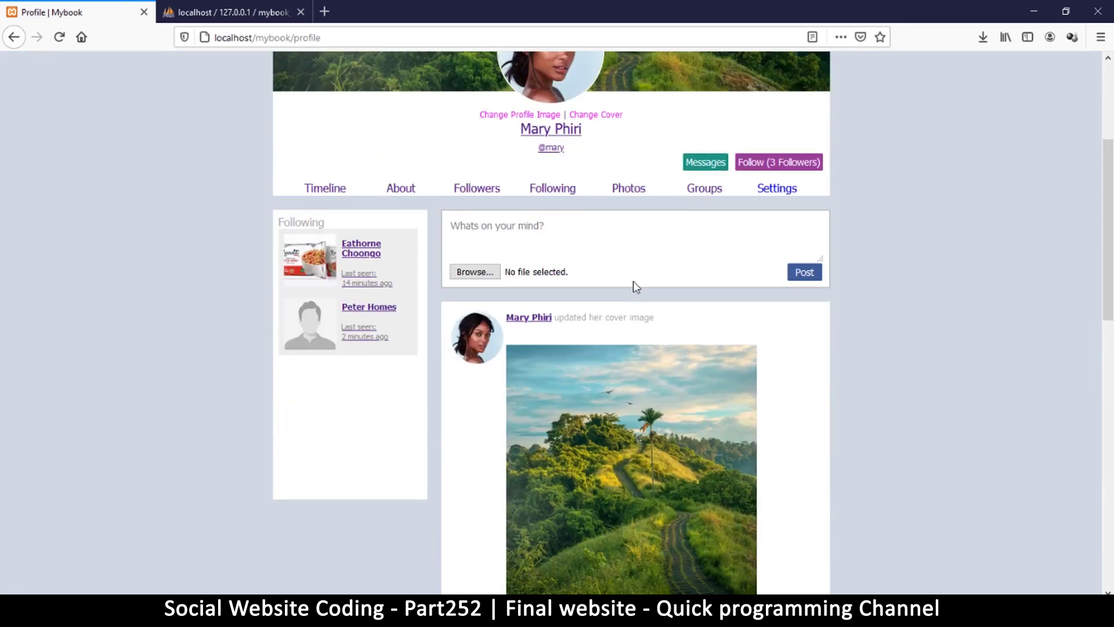
{"action": "scroll", "coordinate": [632, 293], "scroll_direction": "down", "scroll_amount": 4}
{"action": "scroll", "coordinate": [629, 297], "scroll_direction": "down", "scroll_amount": 7}
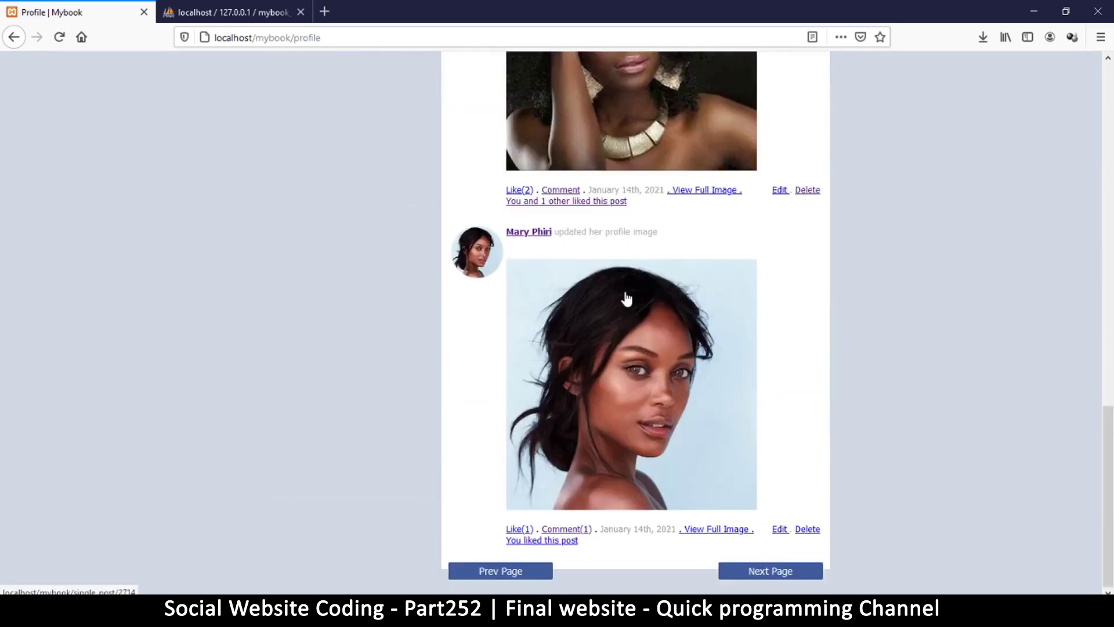
{"action": "scroll", "coordinate": [624, 297], "scroll_direction": "up", "scroll_amount": 10}
{"action": "scroll", "coordinate": [622, 294], "scroll_direction": "up", "scroll_amount": 3}
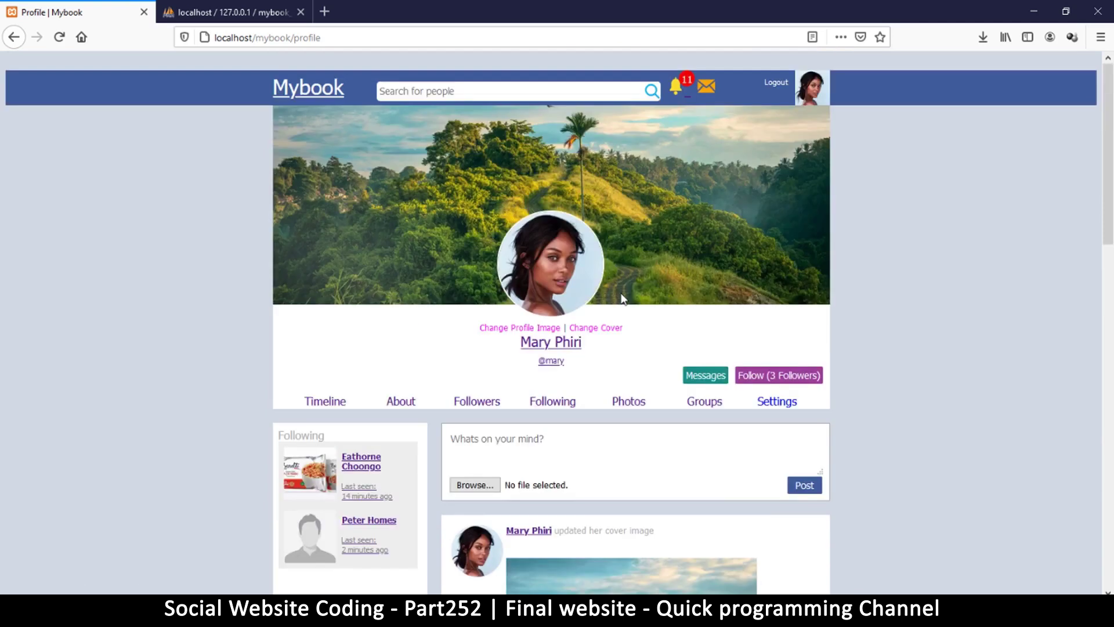
{"action": "left_click", "coordinate": [676, 87]}
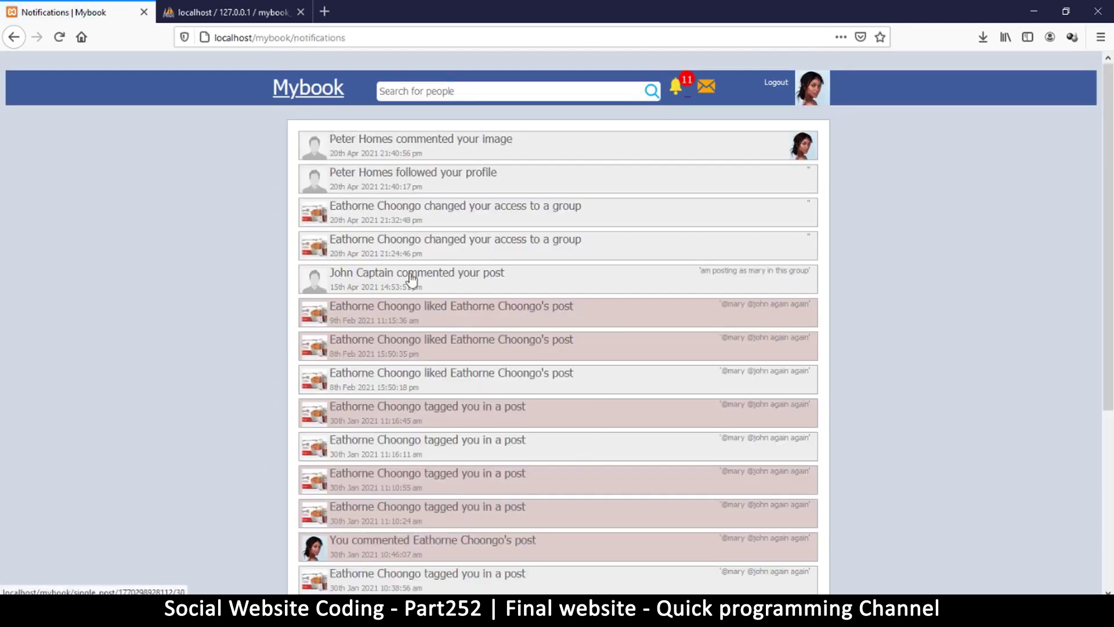
{"action": "left_click", "coordinate": [467, 215]}
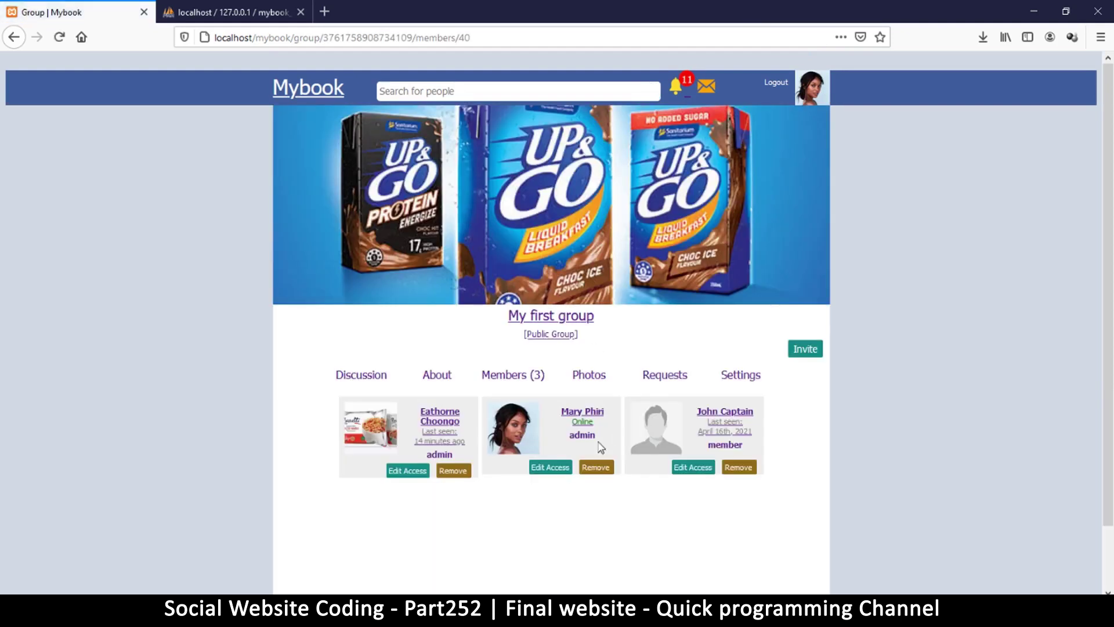
{"action": "left_click", "coordinate": [811, 88]}
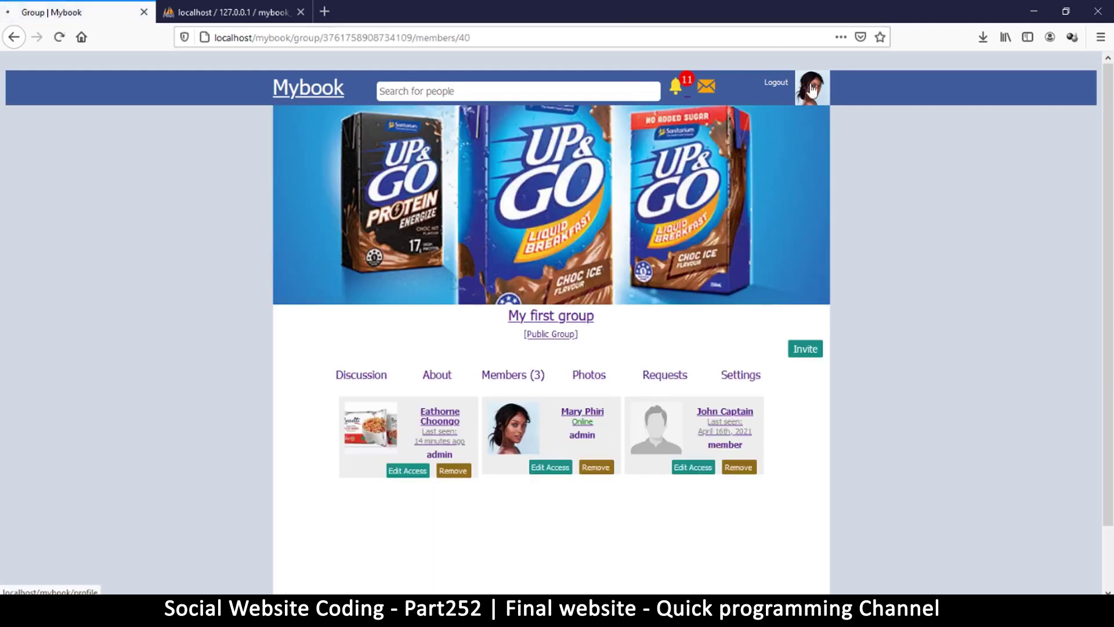
{"action": "scroll", "coordinate": [603, 314], "scroll_direction": "down", "scroll_amount": 12}
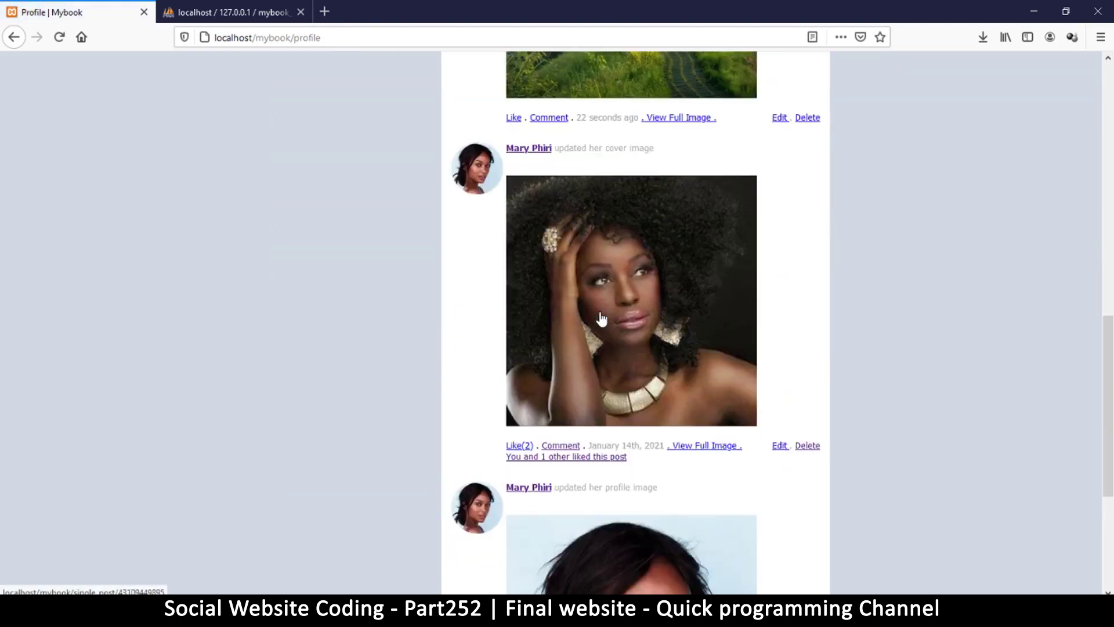
{"action": "scroll", "coordinate": [597, 316], "scroll_direction": "up", "scroll_amount": 12}
Go to the home timeline and find the ice-cream tub post.
{"action": "left_click", "coordinate": [325, 331]}
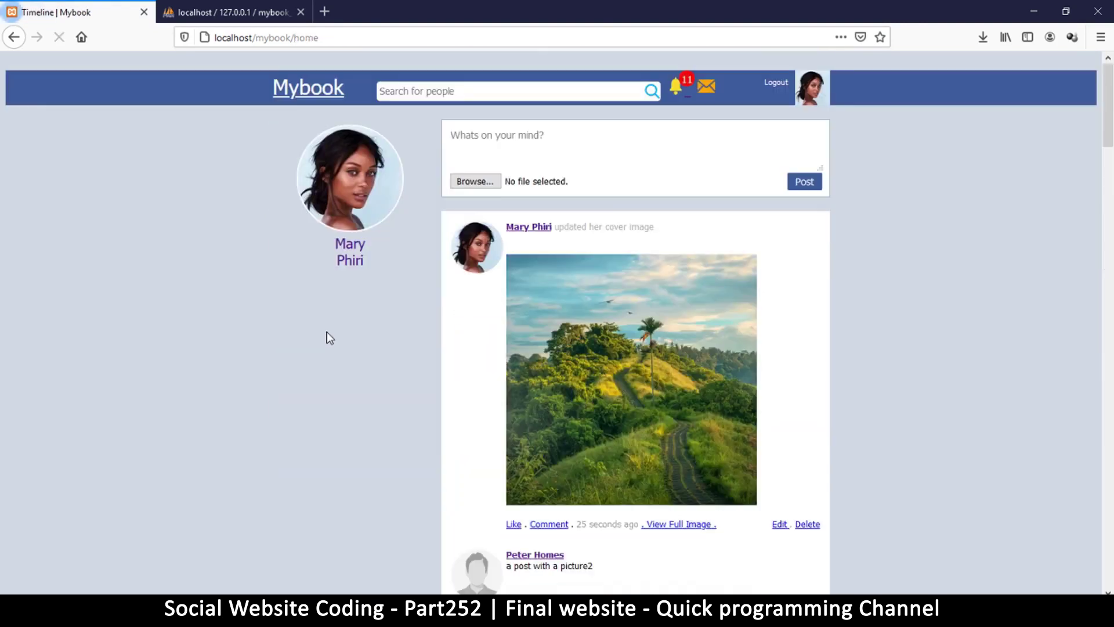
{"action": "scroll", "coordinate": [690, 307], "scroll_direction": "down", "scroll_amount": 5}
{"action": "scroll", "coordinate": [690, 308], "scroll_direction": "down", "scroll_amount": 5}
{"action": "scroll", "coordinate": [690, 304], "scroll_direction": "up", "scroll_amount": 5}
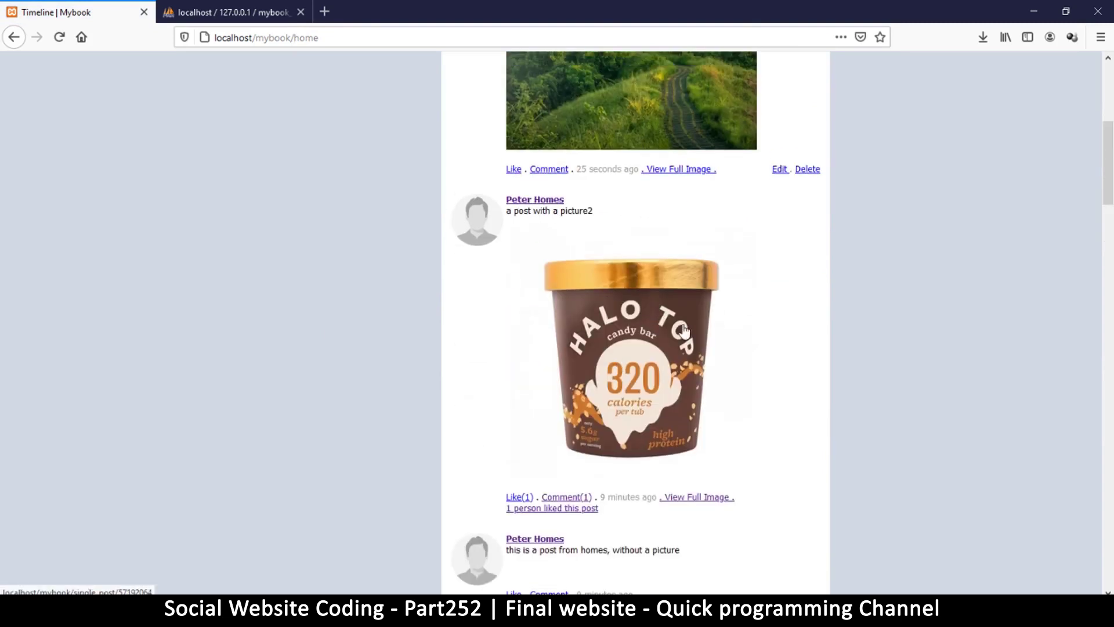
{"action": "scroll", "coordinate": [650, 325], "scroll_direction": "down", "scroll_amount": 5}
Comment 'a nice cup' on the ice-cream tub post.
{"action": "left_click", "coordinate": [561, 214]}
{"action": "scroll", "coordinate": [523, 318], "scroll_direction": "down", "scroll_amount": 3}
{"action": "left_click", "coordinate": [485, 405]}
{"action": "type", "text": "a nice cup"}
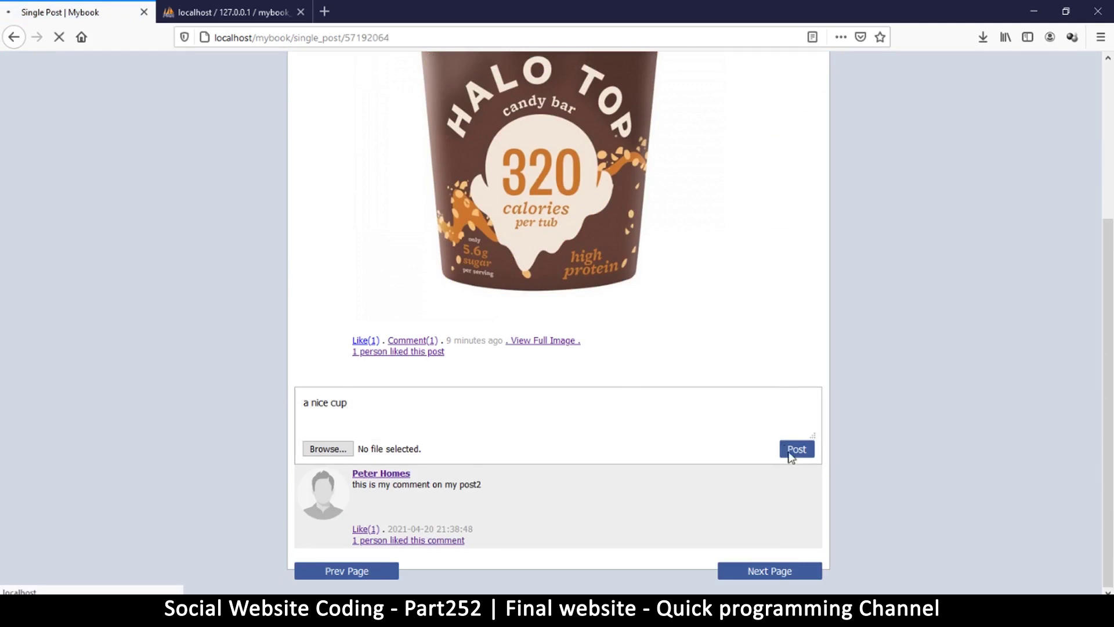
{"action": "scroll", "coordinate": [436, 520], "scroll_direction": "down", "scroll_amount": 10}
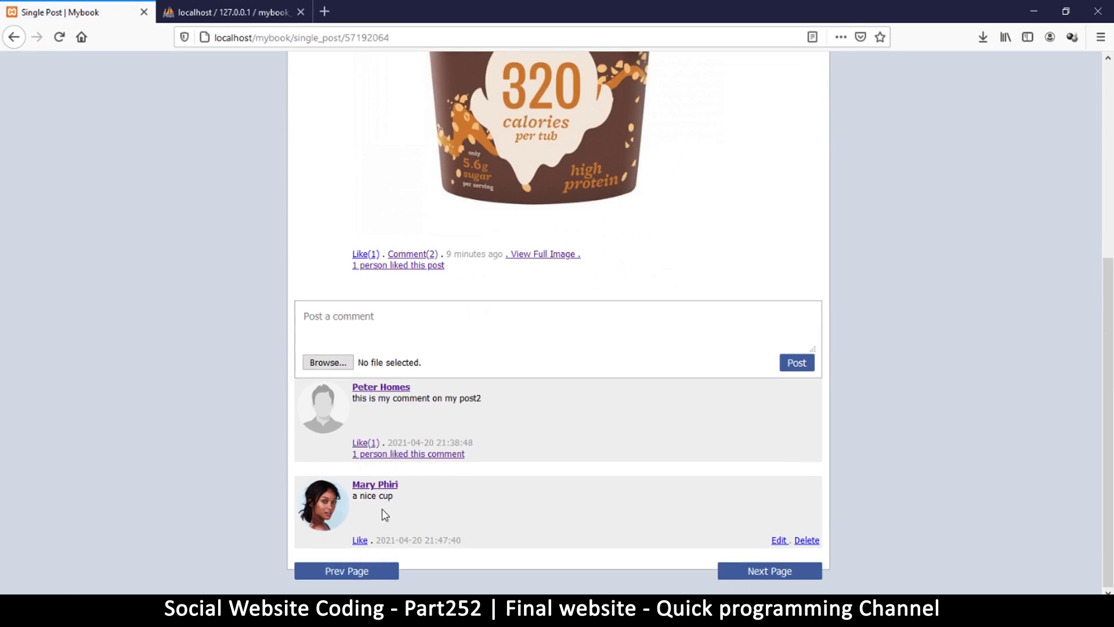
{"action": "scroll", "coordinate": [436, 486], "scroll_direction": "up", "scroll_amount": 10}
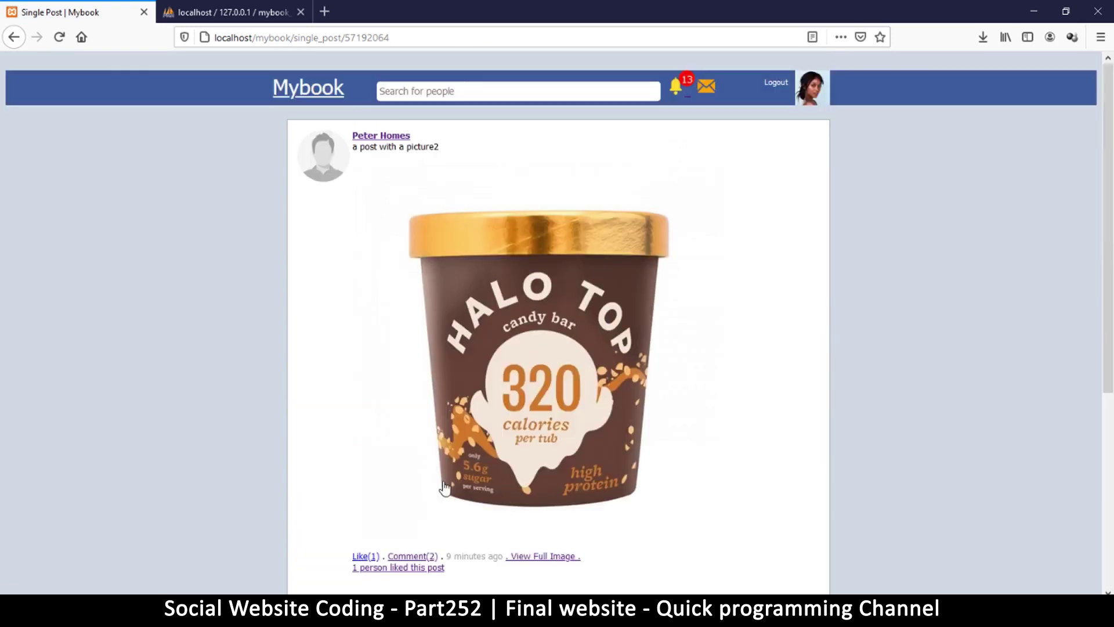
Check the notifications, then return to your own profile.
{"action": "left_click", "coordinate": [678, 89]}
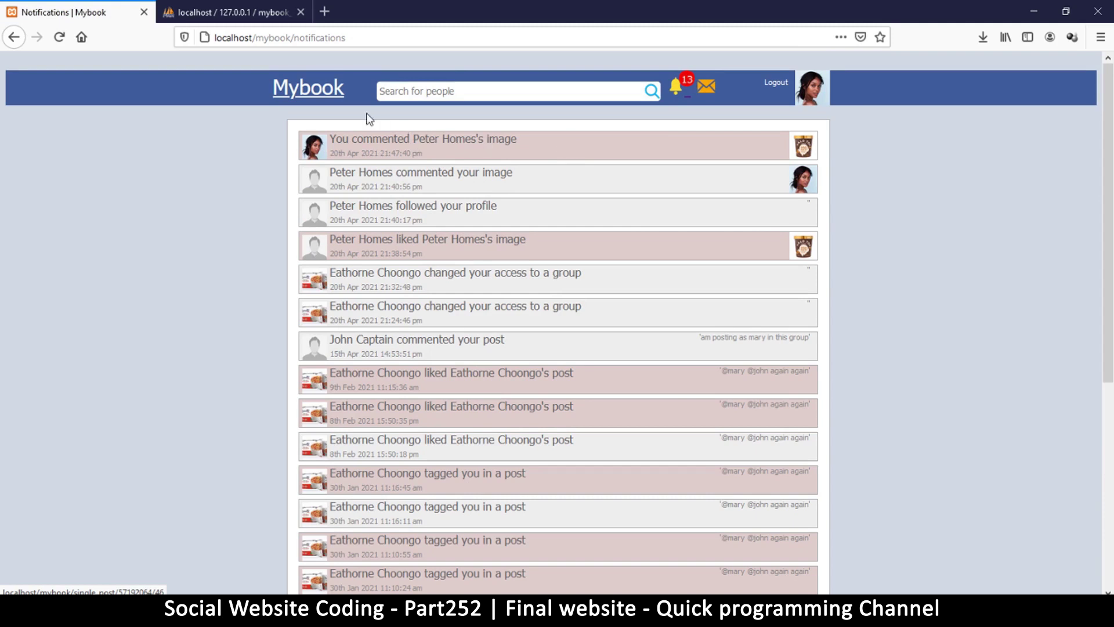
{"action": "left_click", "coordinate": [812, 91]}
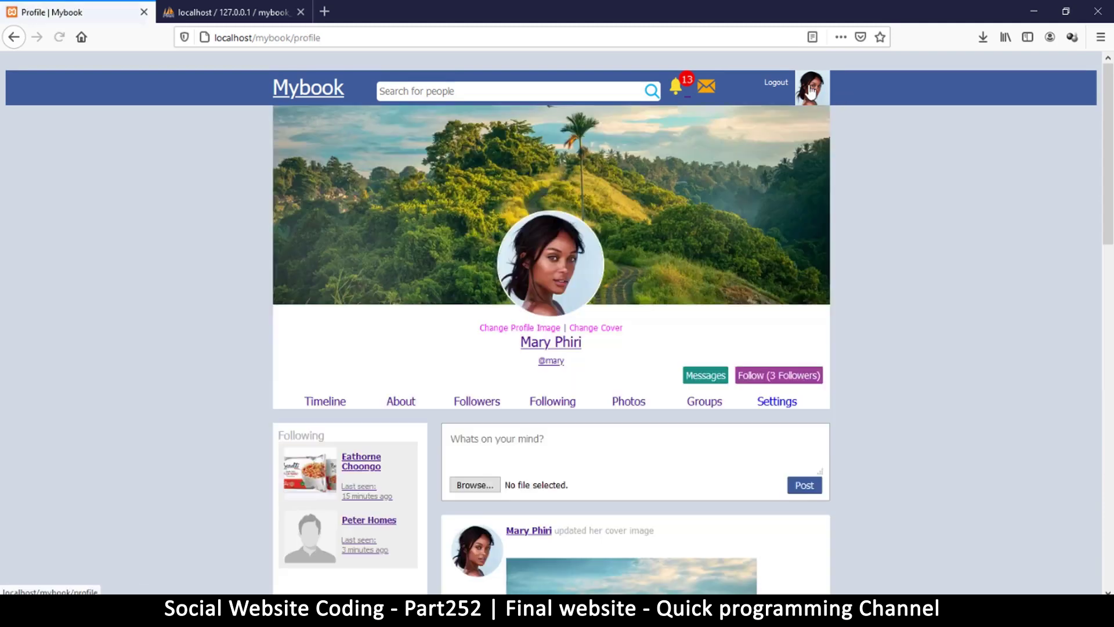
{"action": "scroll", "coordinate": [535, 498], "scroll_direction": "down", "scroll_amount": 5}
{"action": "scroll", "coordinate": [535, 497], "scroll_direction": "down", "scroll_amount": 4}
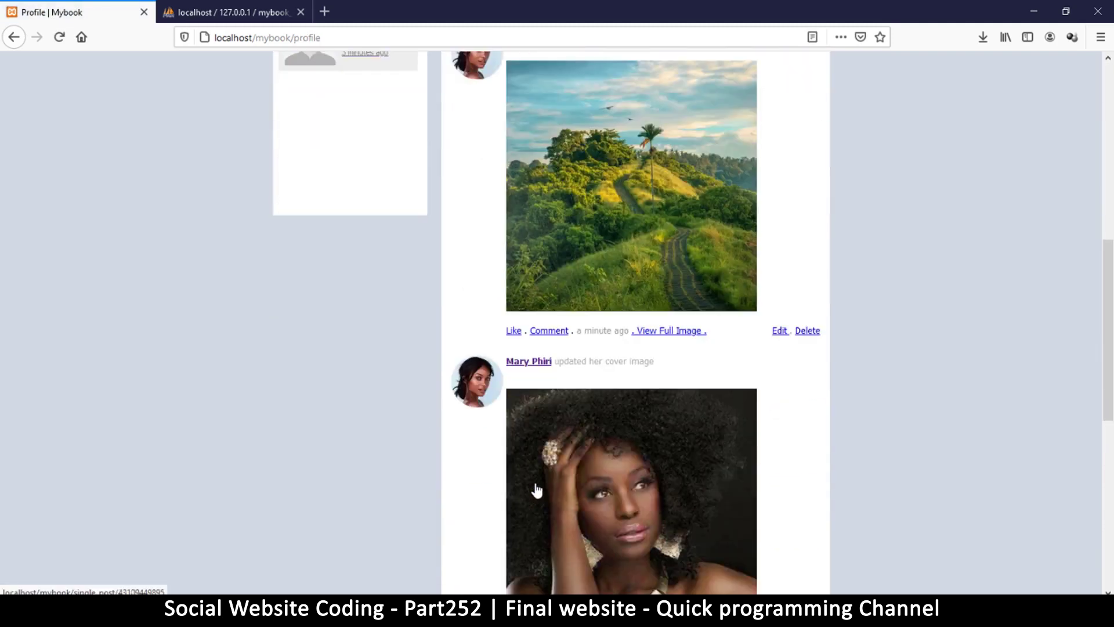